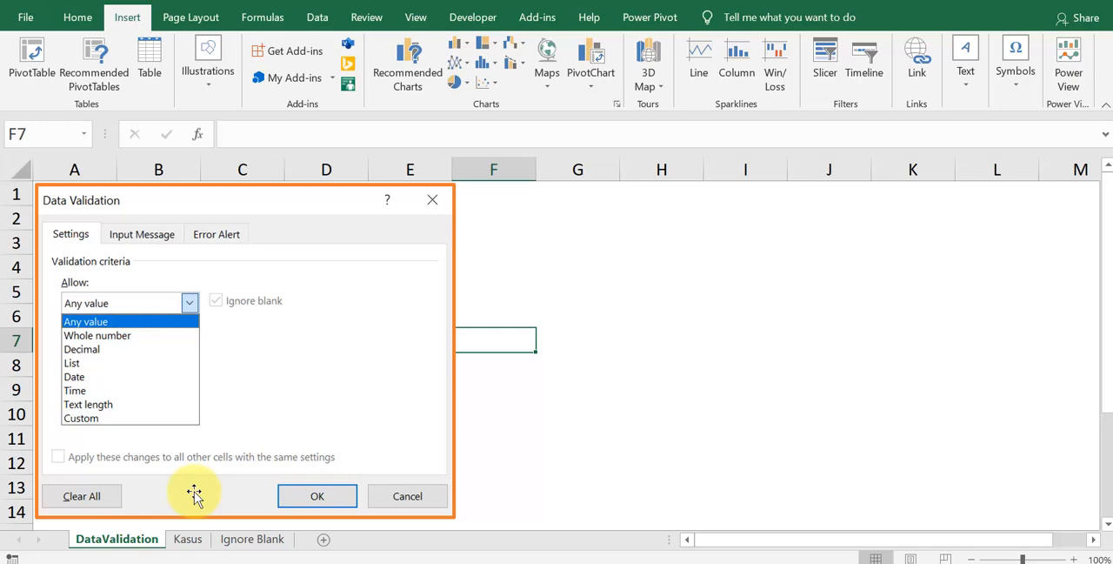
Step: On the Kasus sheet, open the Data Validation settings for the Whole Number cells B3:B6
{"action": "left_click", "coordinate": [188, 539]}
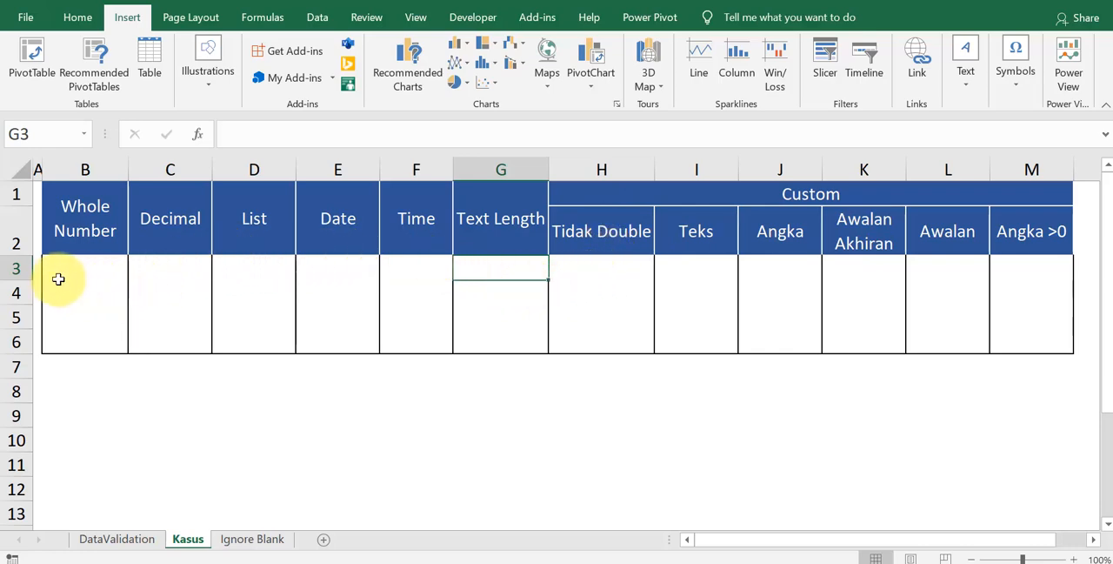
{"action": "left_click_drag", "start_coordinate": [15, 268], "coordinate": [19, 341]}
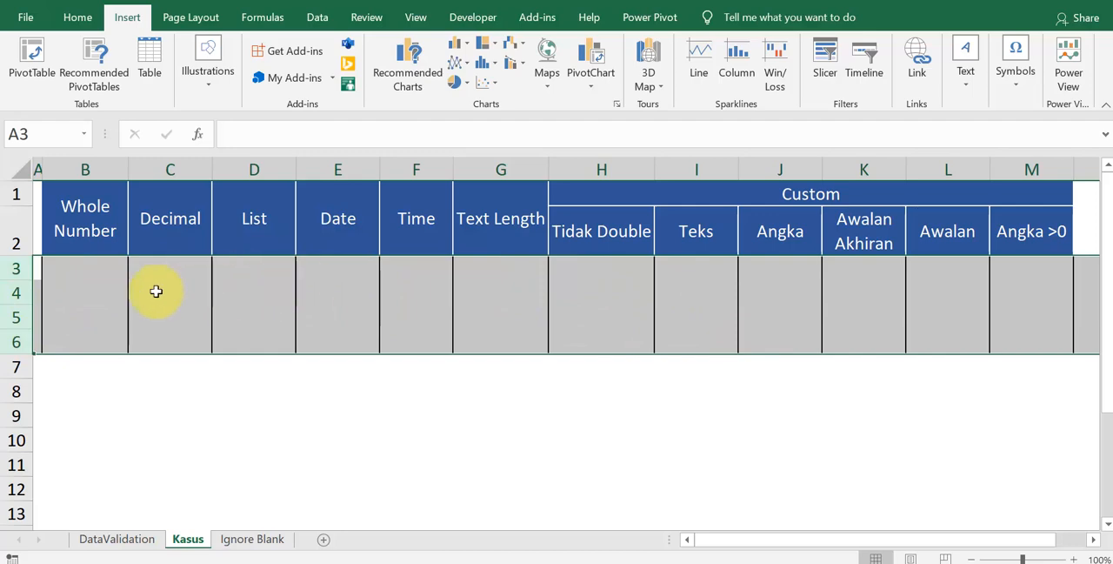
{"action": "left_click", "coordinate": [106, 305]}
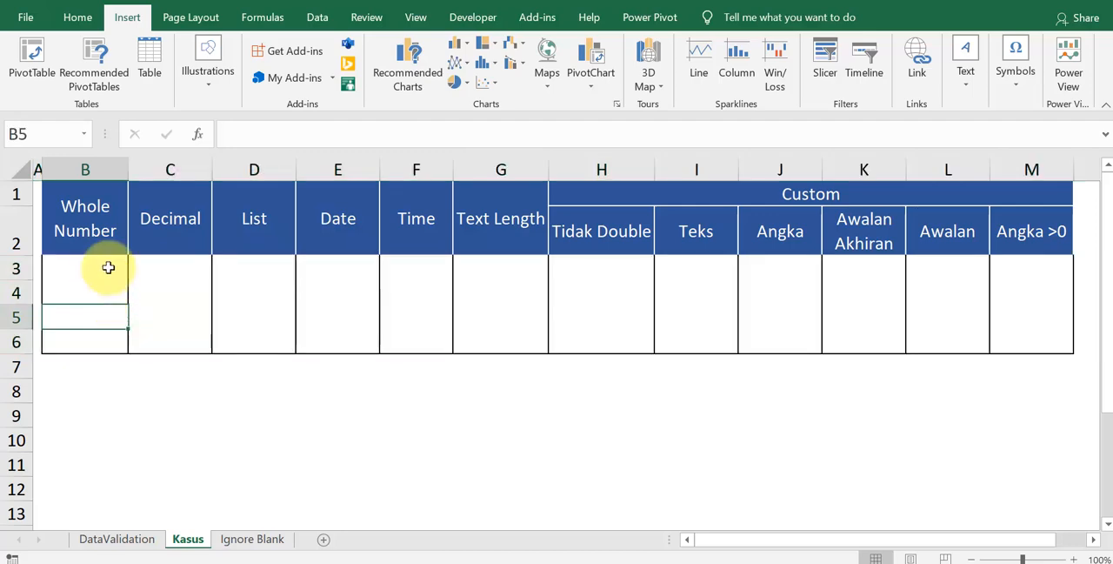
{"action": "left_click_drag", "start_coordinate": [108, 268], "coordinate": [107, 343]}
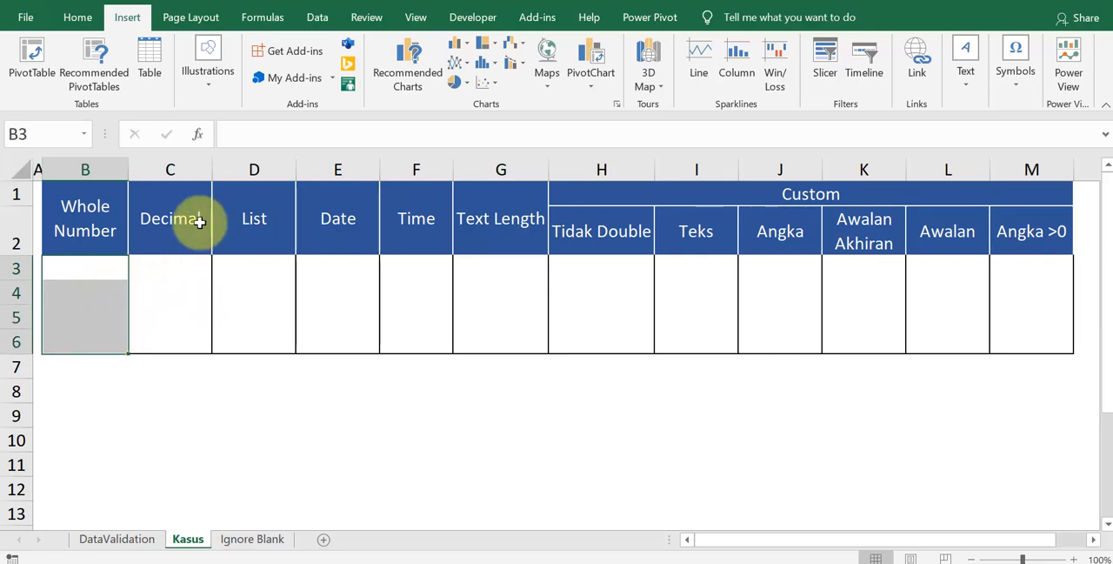
{"action": "left_click", "coordinate": [315, 19]}
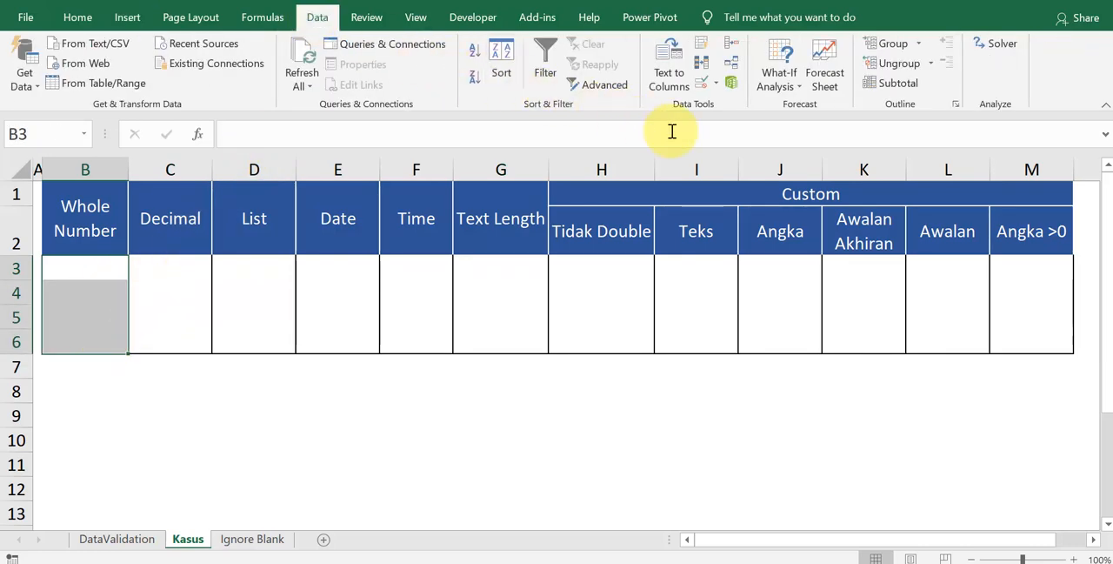
{"action": "left_click", "coordinate": [711, 87]}
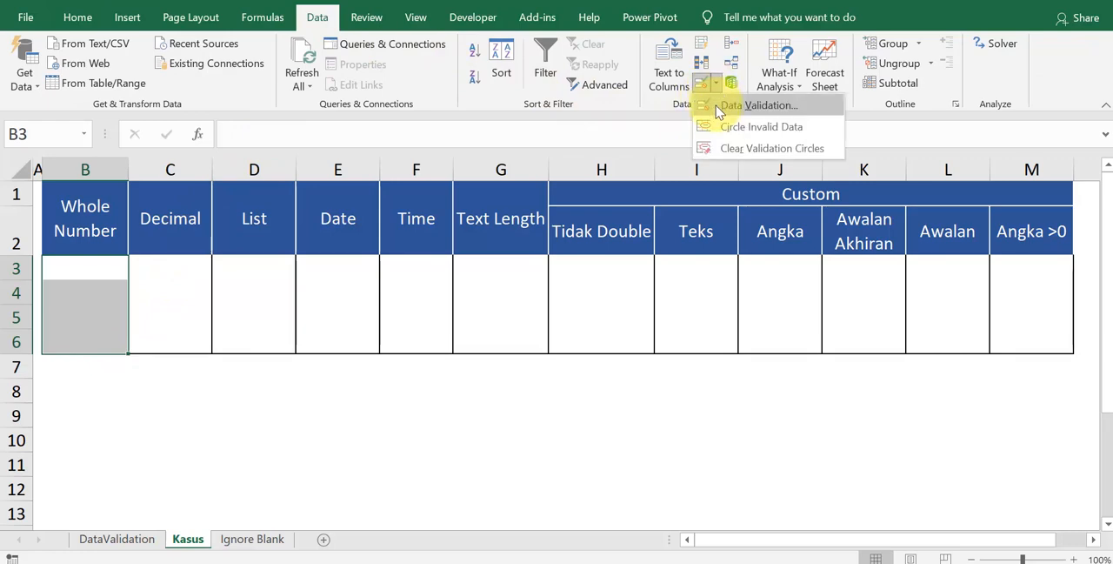
{"action": "left_click", "coordinate": [715, 100]}
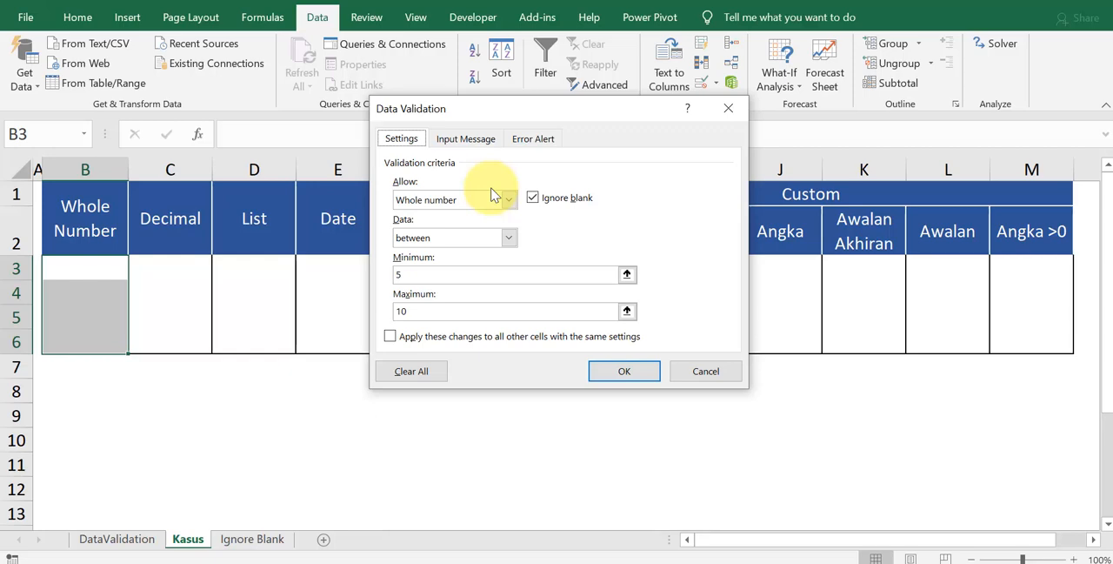
Step: Set the validation criteria to allow whole numbers between a minimum of 5 and a maximum of 10
{"action": "left_click", "coordinate": [429, 201]}
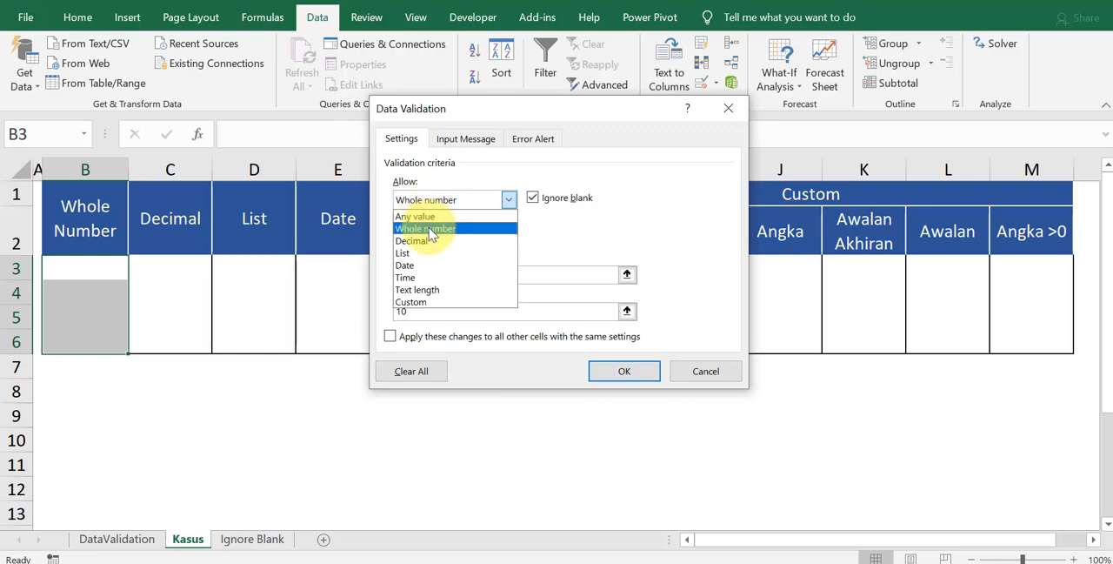
{"action": "left_click", "coordinate": [431, 230]}
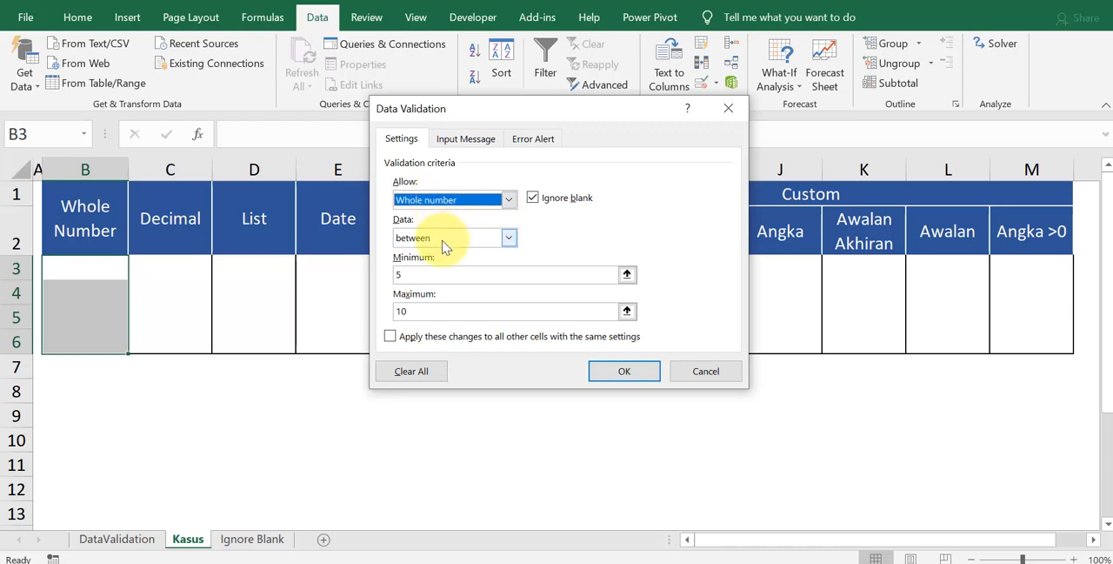
{"action": "left_click", "coordinate": [444, 200]}
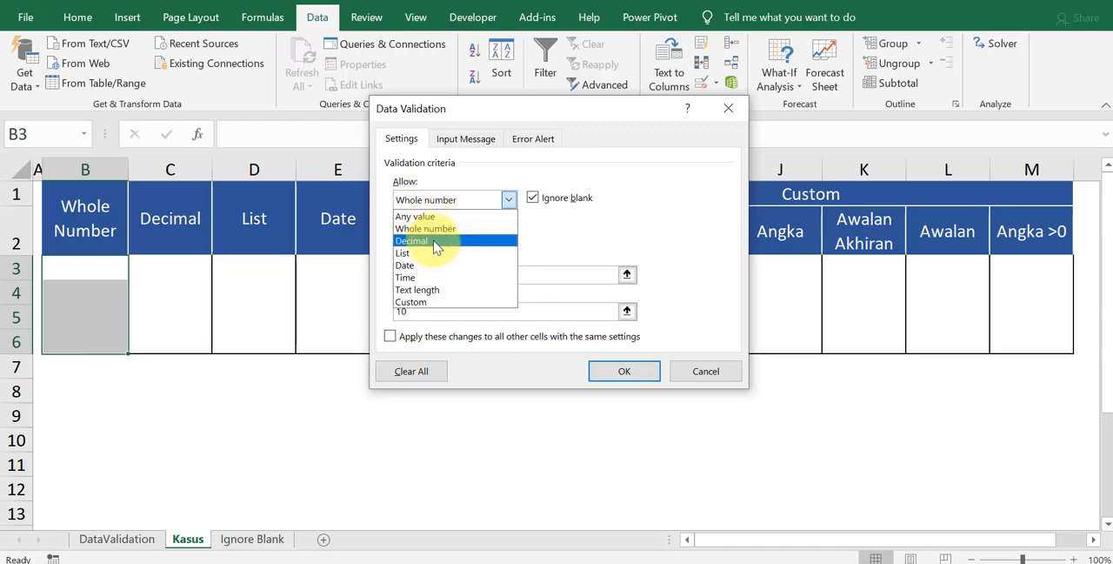
{"action": "left_click", "coordinate": [459, 204]}
{"action": "left_click", "coordinate": [447, 238]}
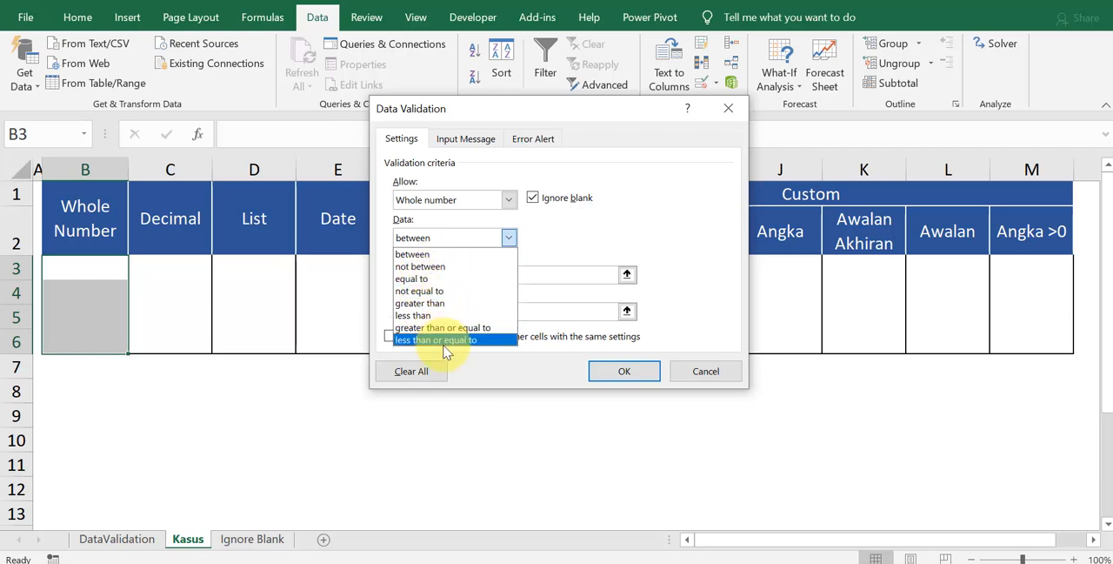
{"action": "left_click", "coordinate": [440, 255]}
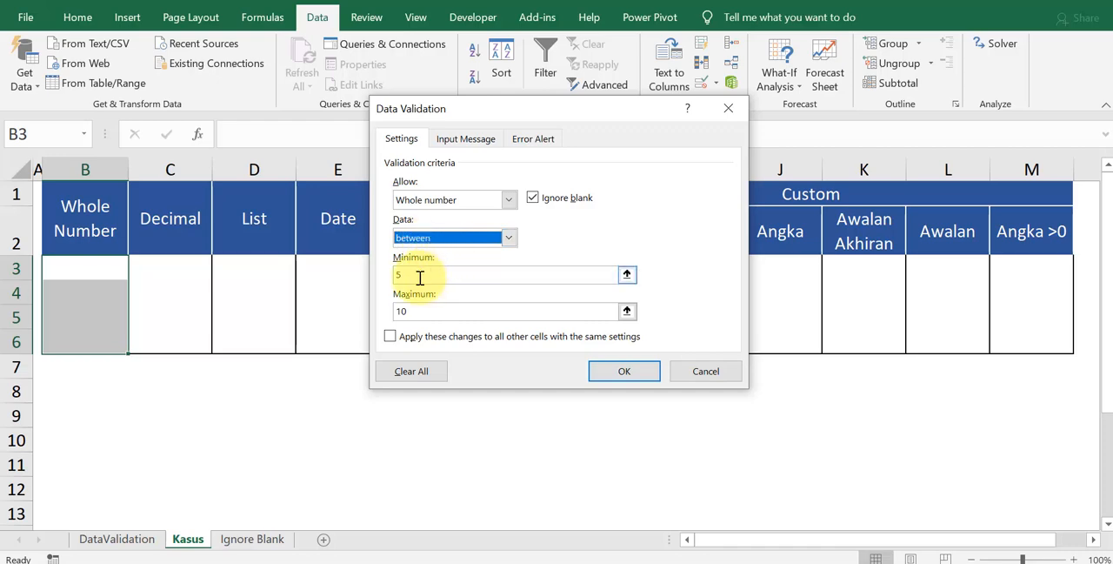
{"action": "left_click", "coordinate": [419, 275]}
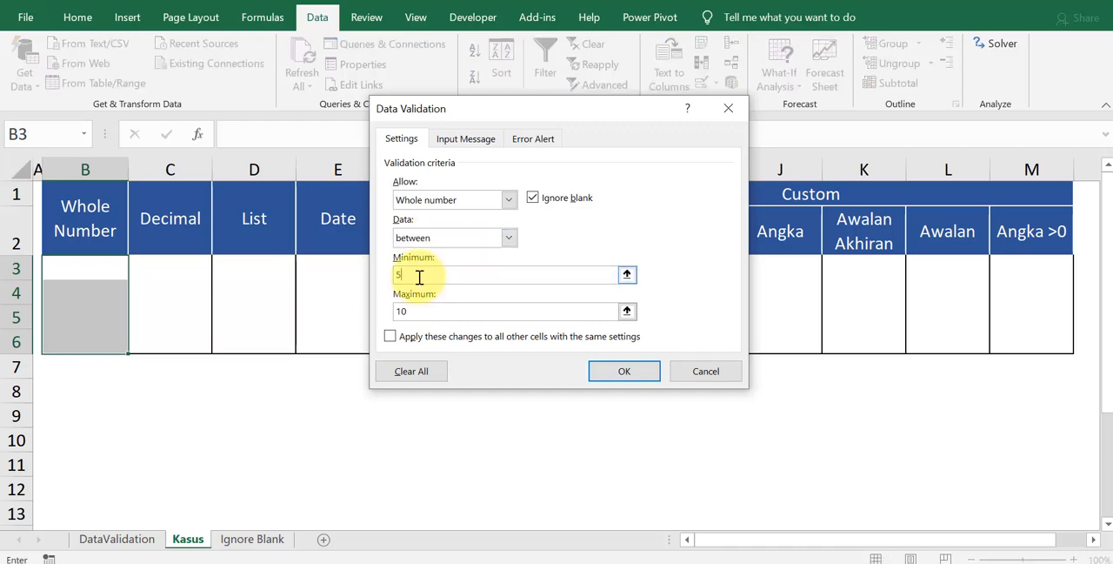
{"action": "double_click", "coordinate": [416, 313]}
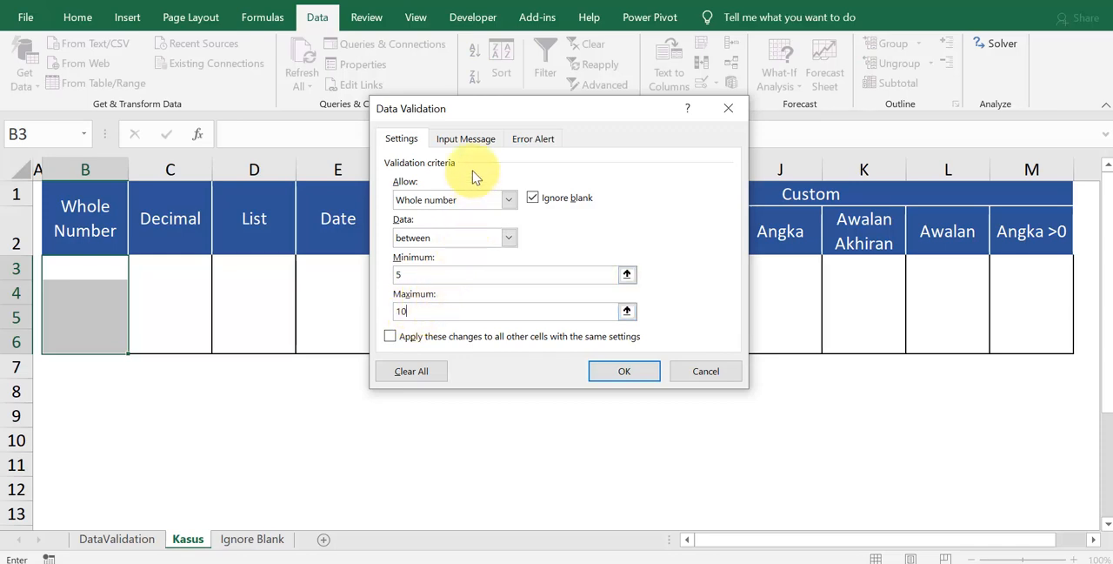
Step: Enable the input message titled "Aturan Main" with the text "Nilai yang dimasukkan antara 5-10" and apply the validation
{"action": "left_click", "coordinate": [475, 141]}
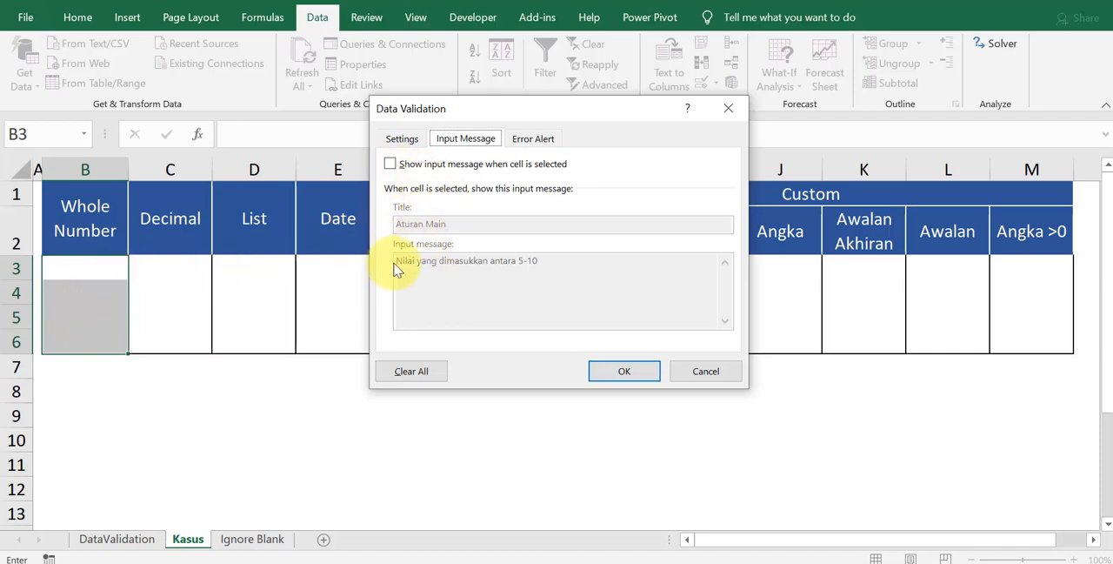
{"action": "left_click", "coordinate": [391, 164]}
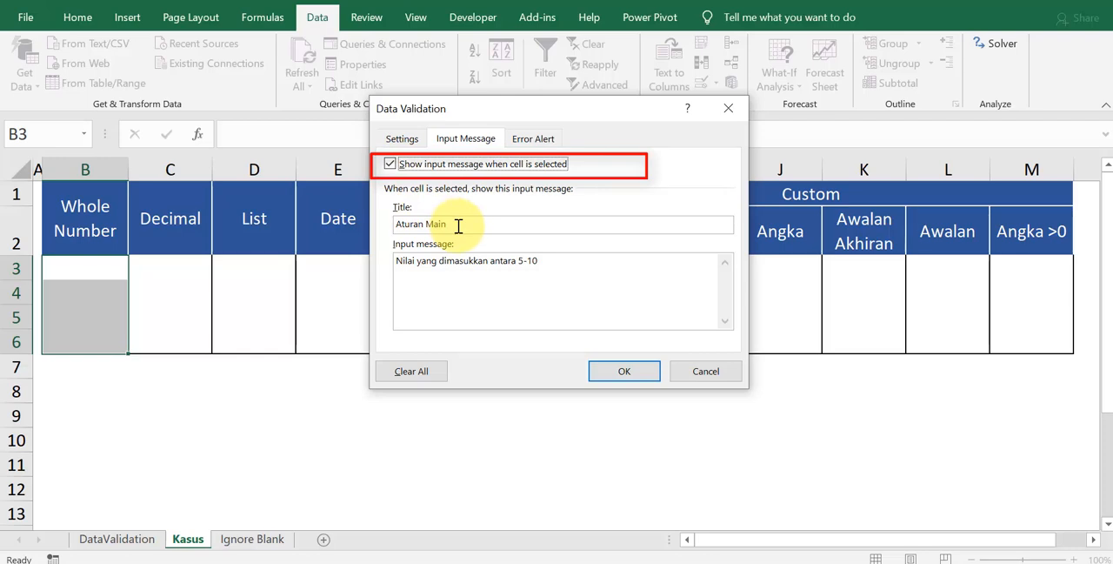
{"action": "left_click", "coordinate": [458, 226]}
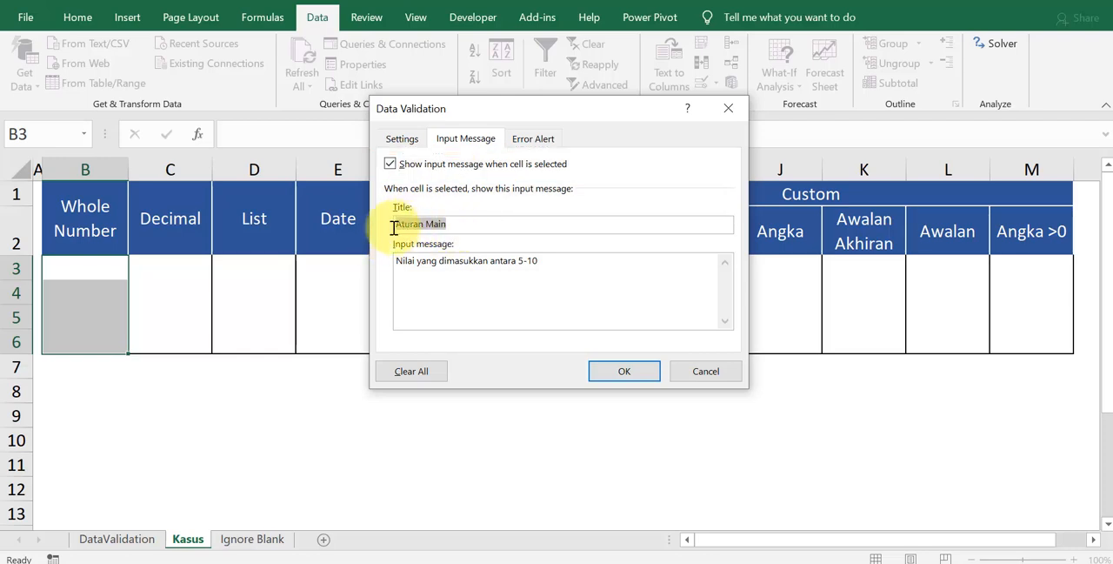
{"action": "left_click_drag", "start_coordinate": [394, 225], "coordinate": [452, 225]}
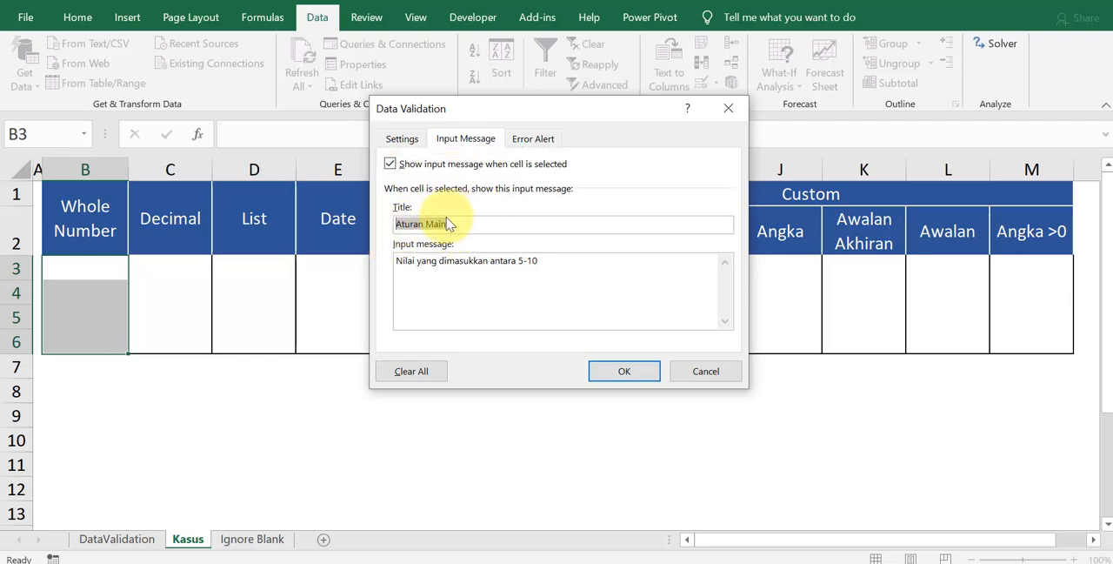
{"action": "left_click", "coordinate": [550, 263]}
{"action": "left_click_drag", "start_coordinate": [548, 263], "coordinate": [397, 262]}
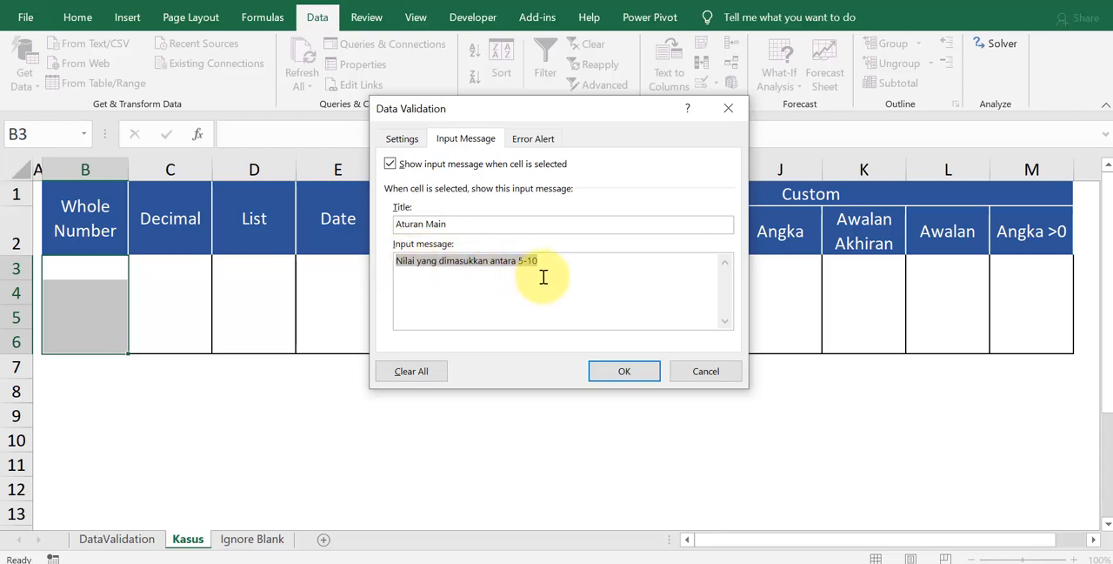
{"action": "left_click", "coordinate": [619, 371]}
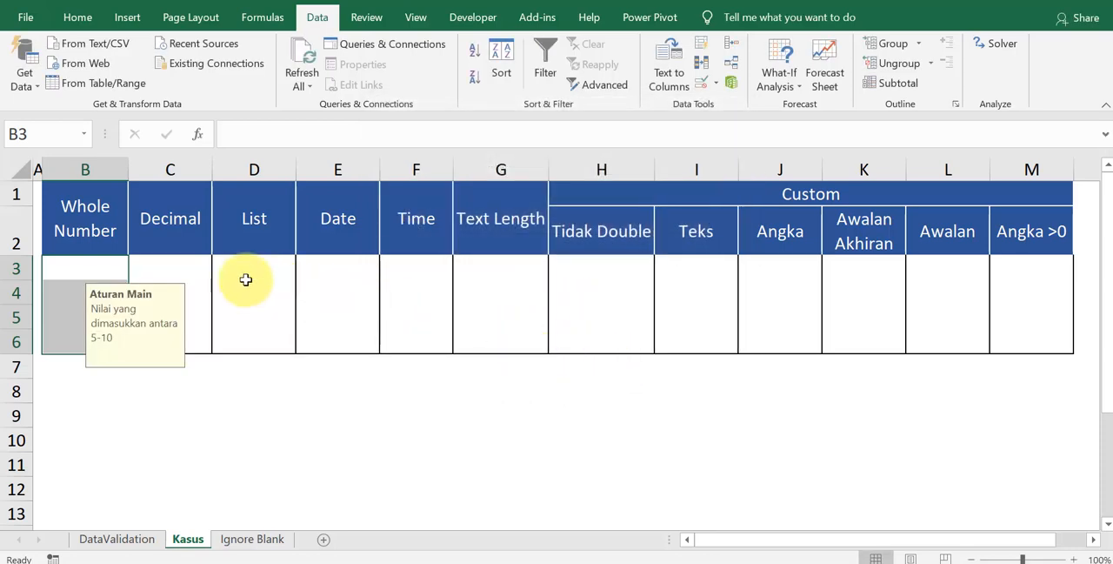
Step: Select the Whole Number cells B3 to B6 individually to check their input message
{"action": "left_click", "coordinate": [67, 293]}
{"action": "left_click", "coordinate": [61, 317]}
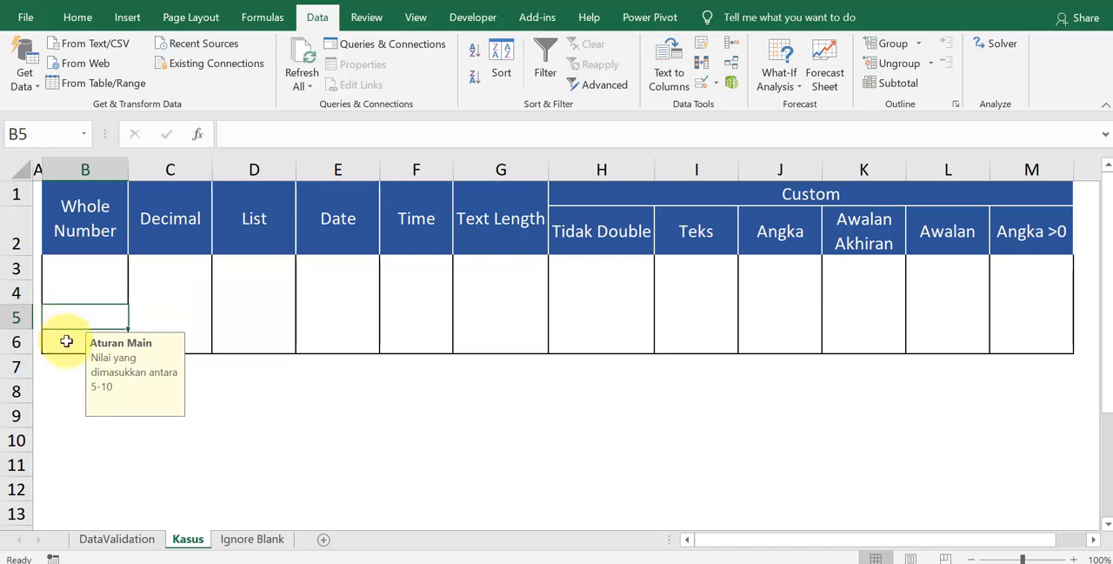
{"action": "left_click", "coordinate": [67, 341]}
{"action": "left_click", "coordinate": [75, 317]}
{"action": "left_click", "coordinate": [74, 290]}
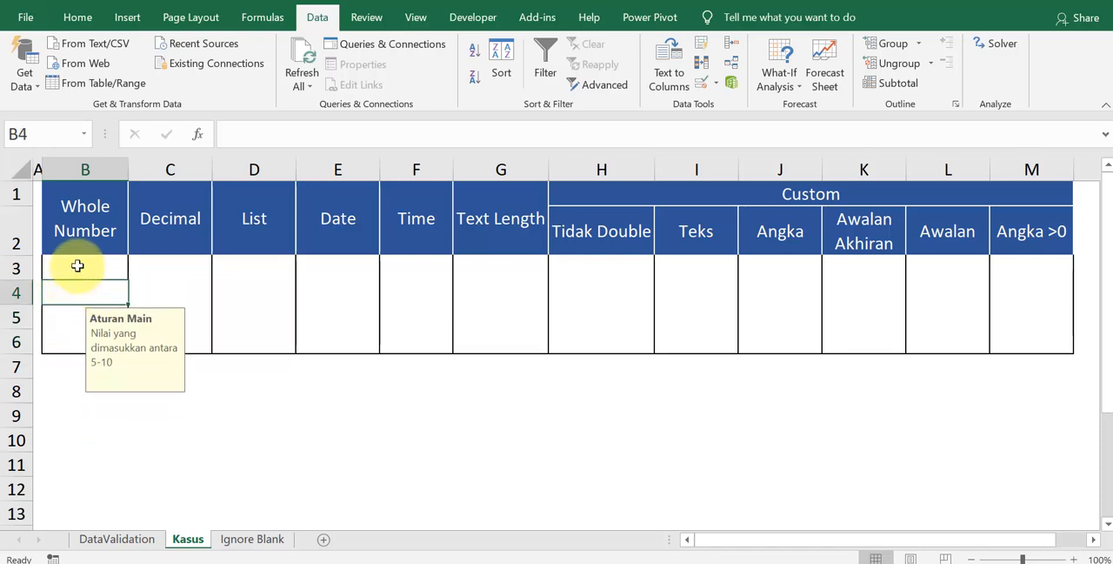
{"action": "left_click", "coordinate": [87, 267]}
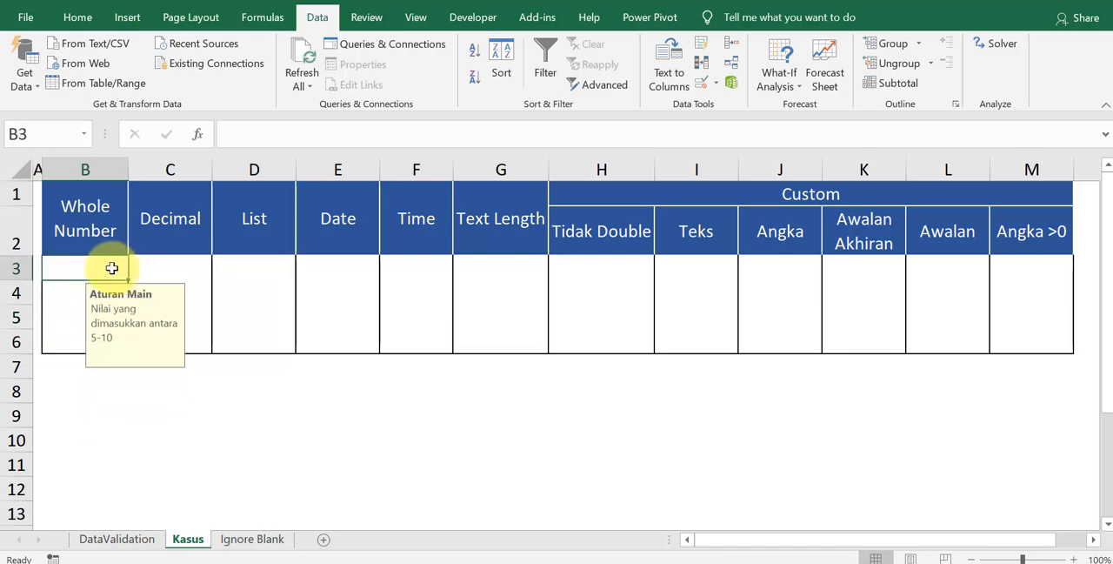
Step: Reopen Data Validation for B3:B6 and review the error alert and the minimum and maximum limits
{"action": "left_click_drag", "start_coordinate": [114, 266], "coordinate": [96, 341]}
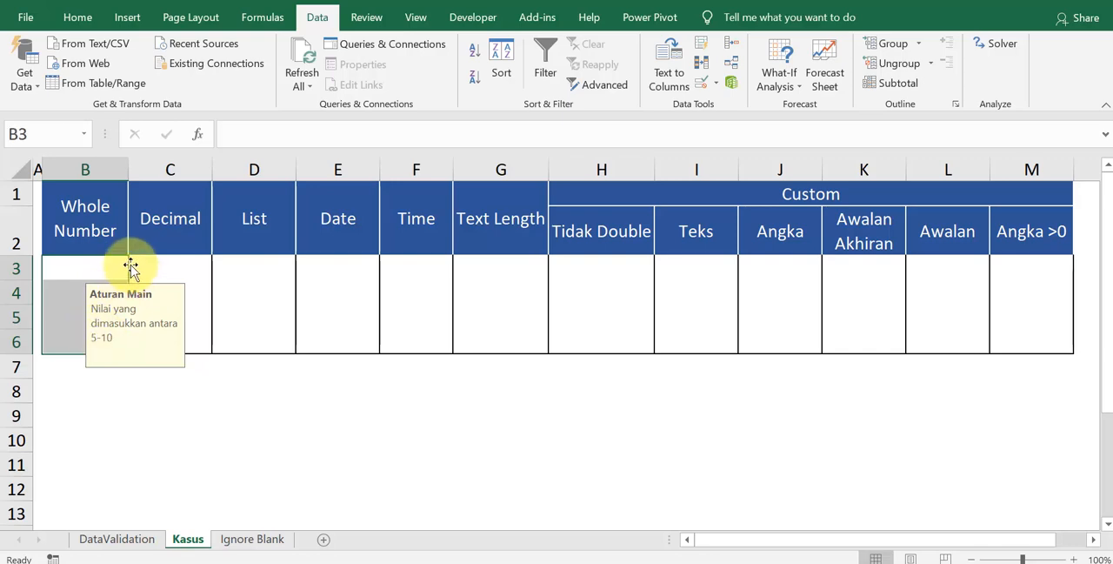
{"action": "key", "text": "alt+d"}
{"action": "key", "text": "l"}
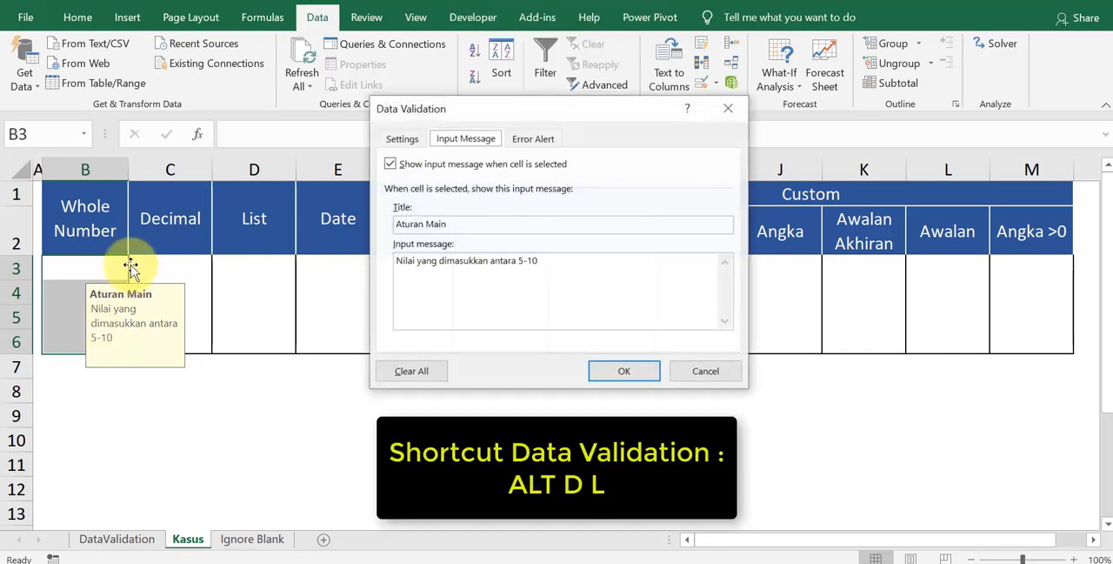
{"action": "left_click", "coordinate": [531, 139]}
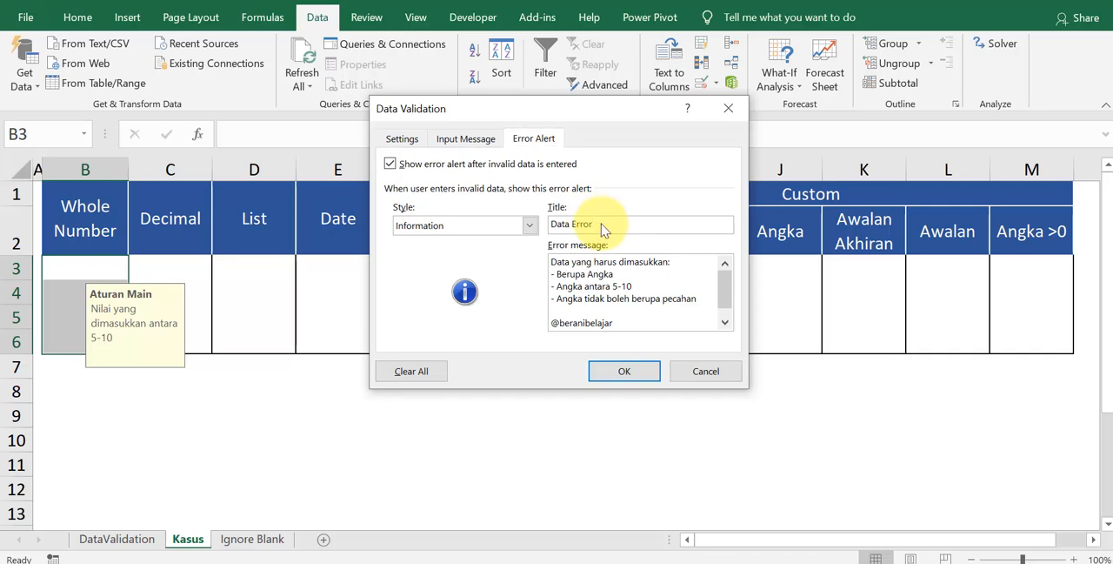
{"action": "left_click", "coordinate": [409, 140]}
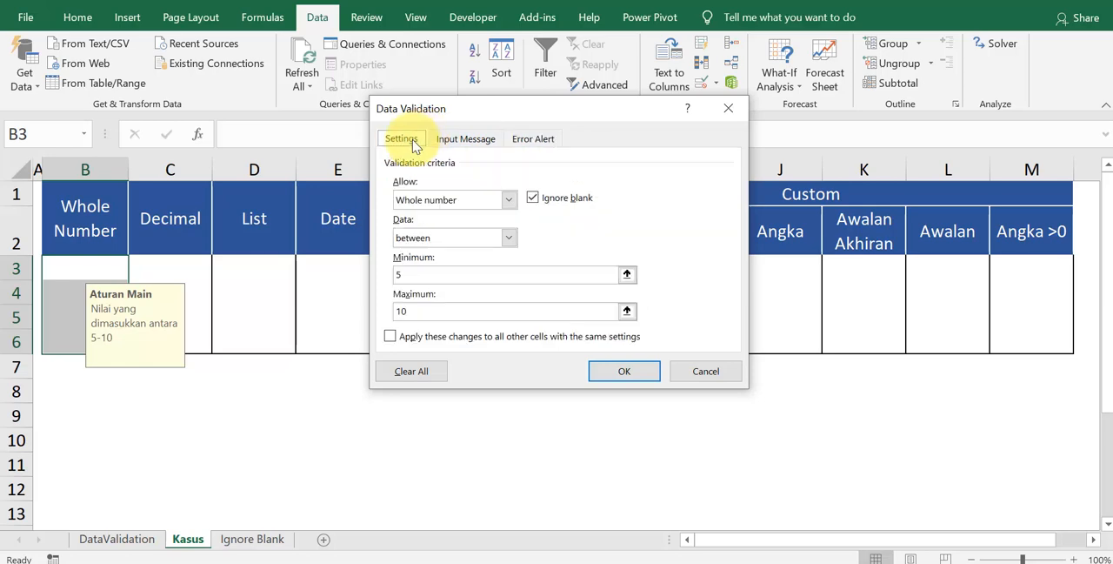
{"action": "left_click", "coordinate": [431, 277]}
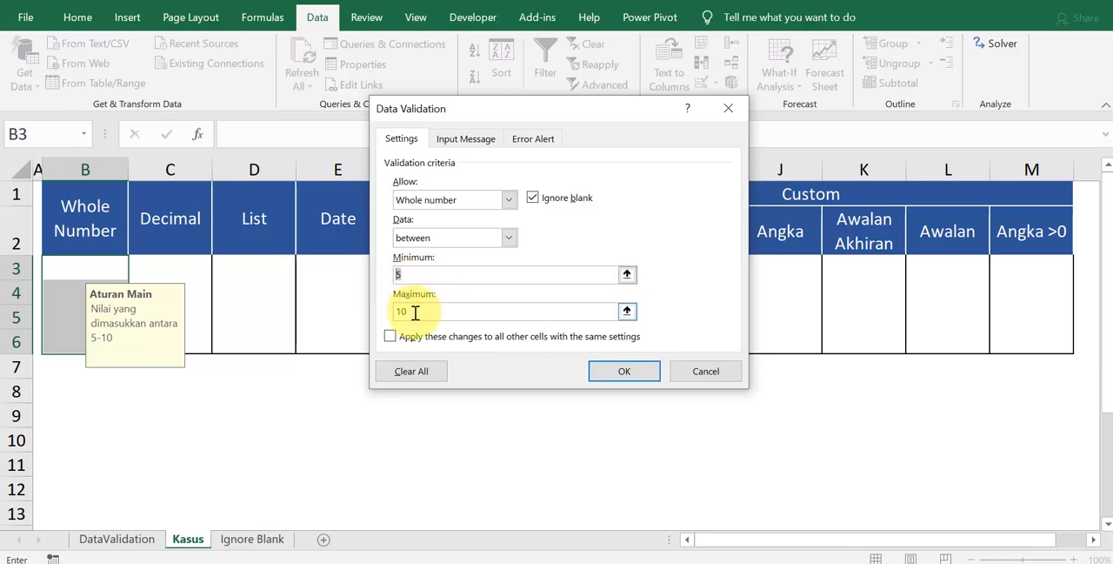
{"action": "left_click_drag", "start_coordinate": [416, 313], "coordinate": [398, 314]}
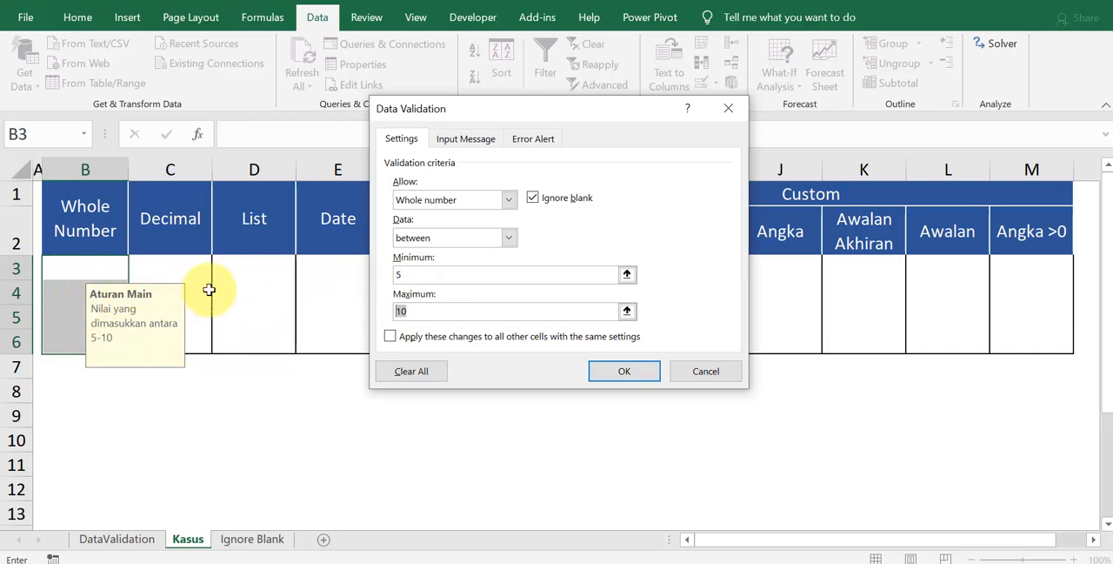
Step: Choose the Information style for the error alert titled "Data Error", check its title and message text, and apply the validation
{"action": "left_click", "coordinate": [529, 140]}
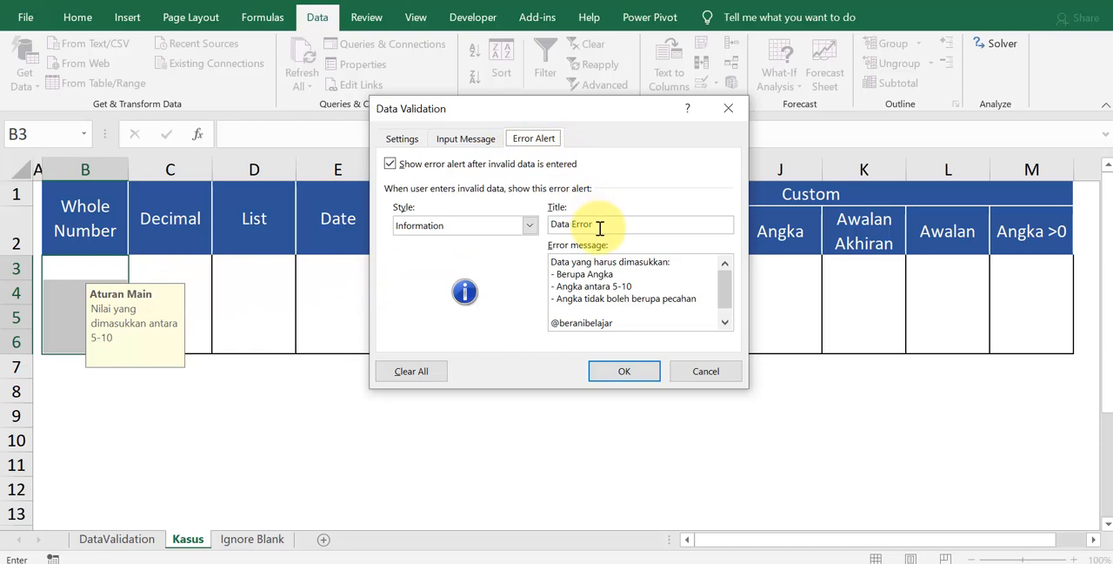
{"action": "left_click", "coordinate": [528, 225]}
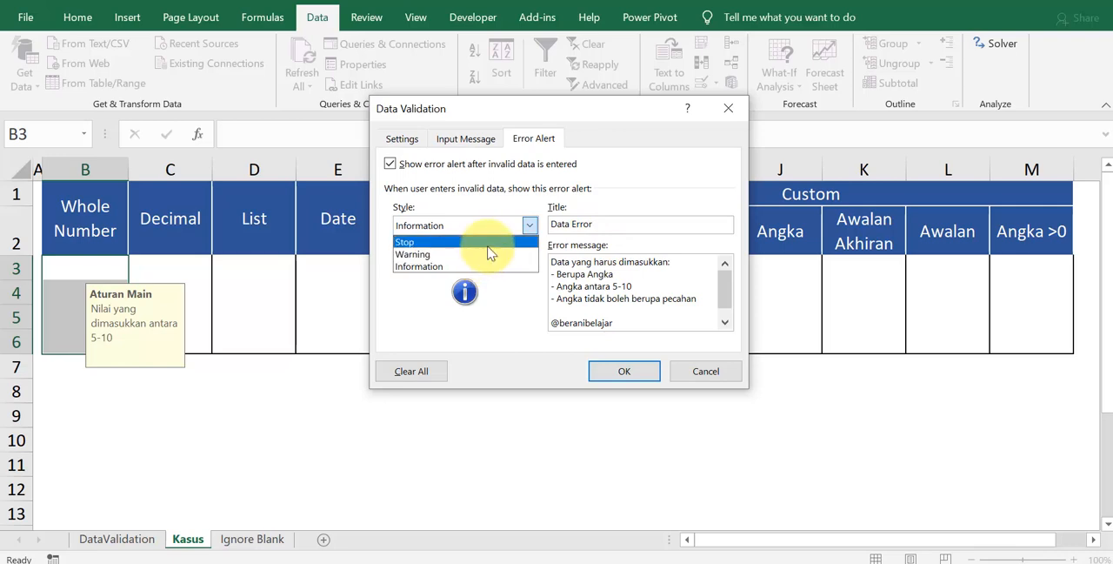
{"action": "left_click", "coordinate": [489, 266]}
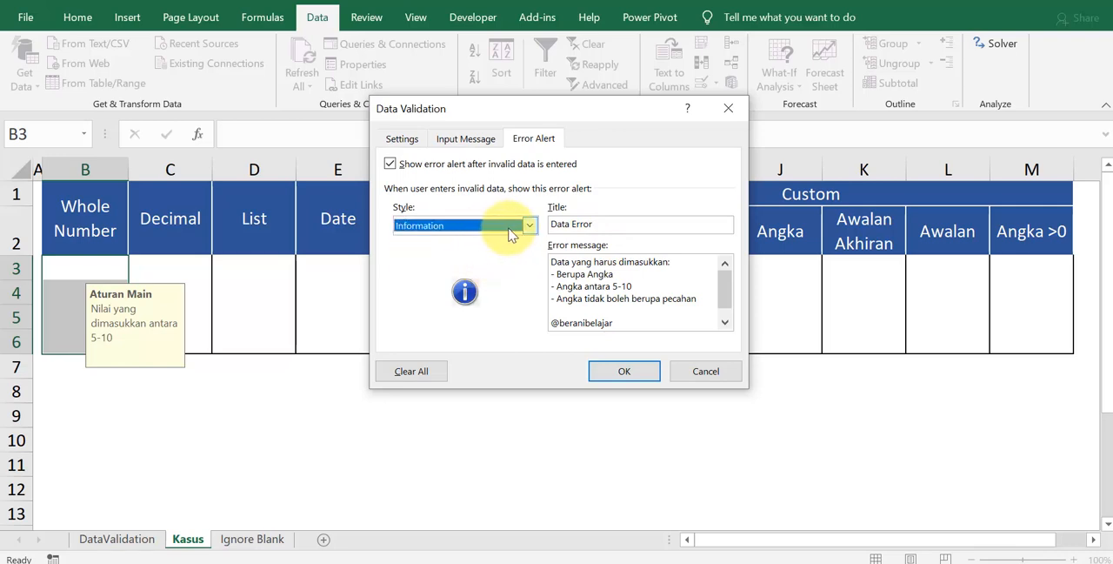
{"action": "left_click", "coordinate": [598, 224]}
{"action": "left_click_drag", "start_coordinate": [546, 225], "coordinate": [603, 222]}
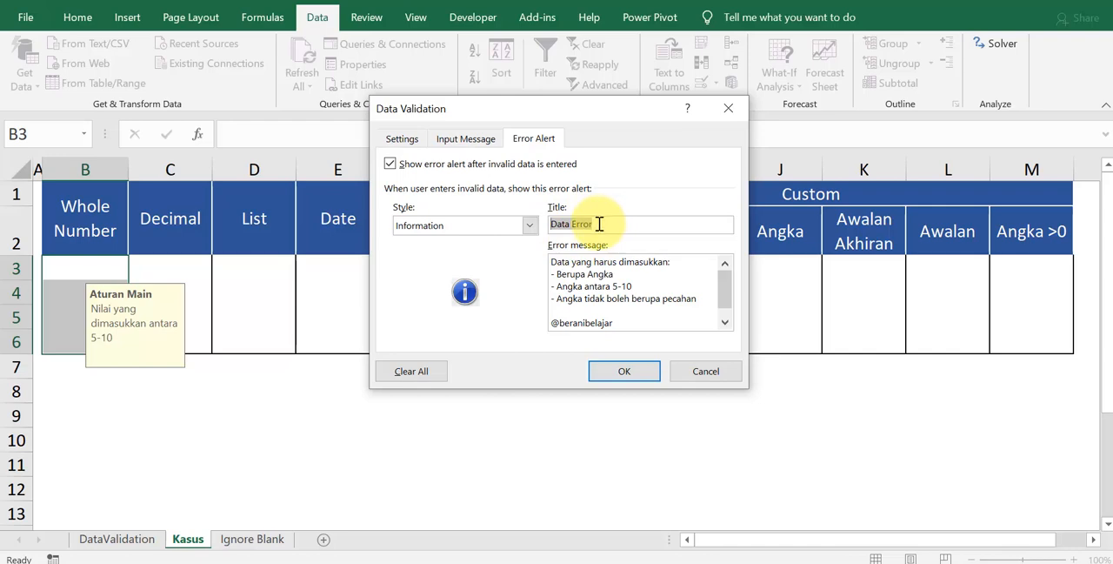
{"action": "left_click", "coordinate": [600, 224]}
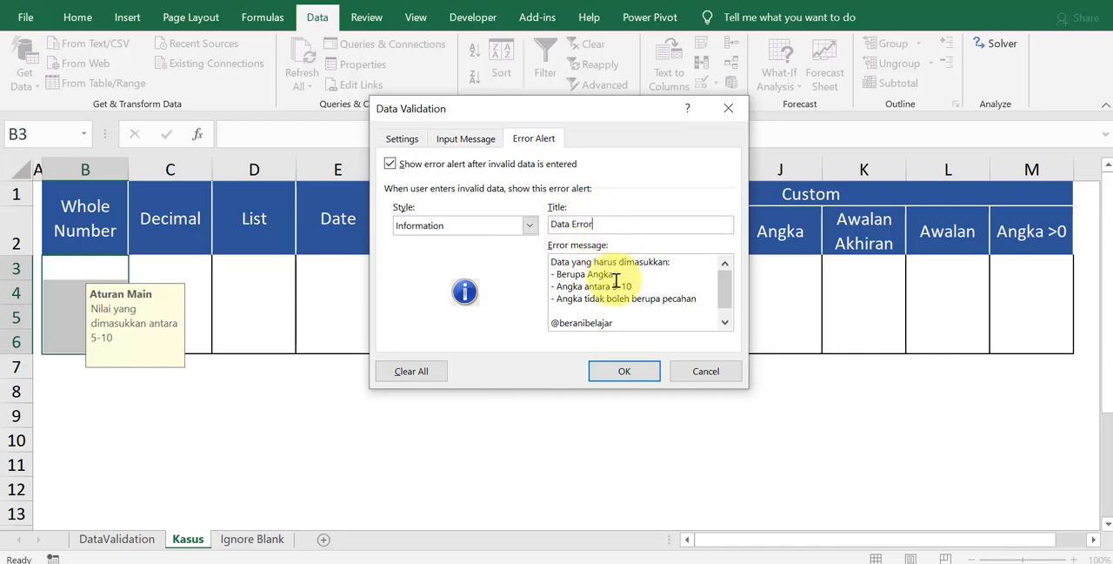
{"action": "left_click_drag", "start_coordinate": [701, 299], "coordinate": [535, 271]}
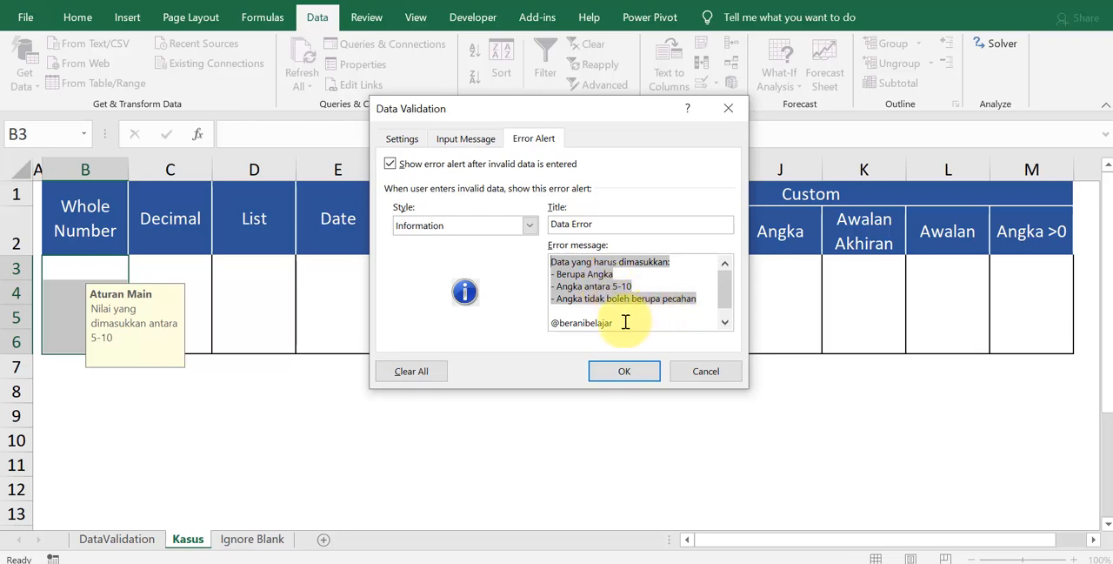
{"action": "left_click_drag", "start_coordinate": [625, 322], "coordinate": [551, 317]}
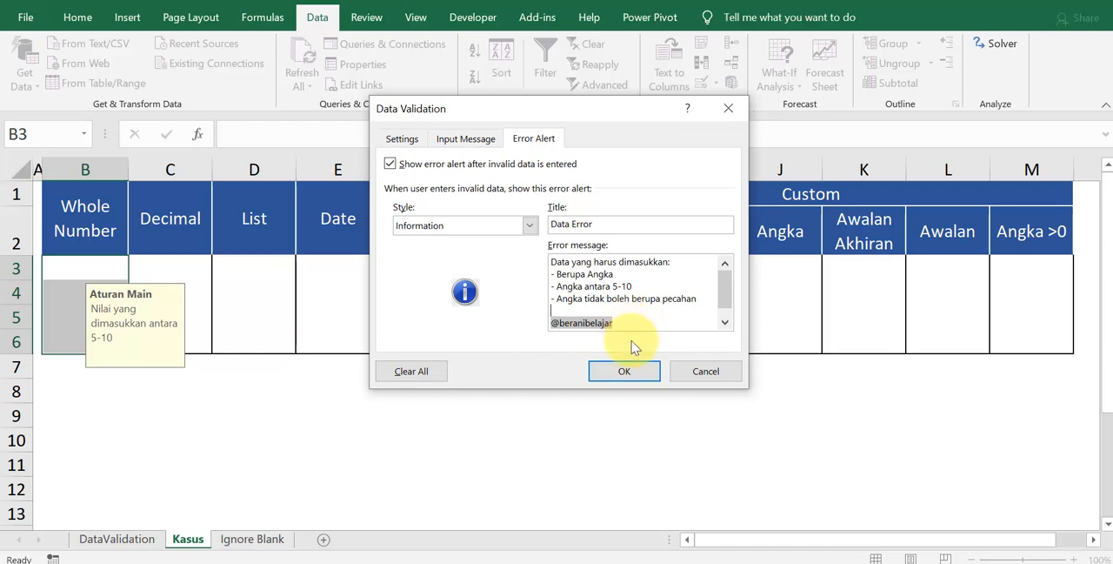
{"action": "left_click", "coordinate": [631, 372]}
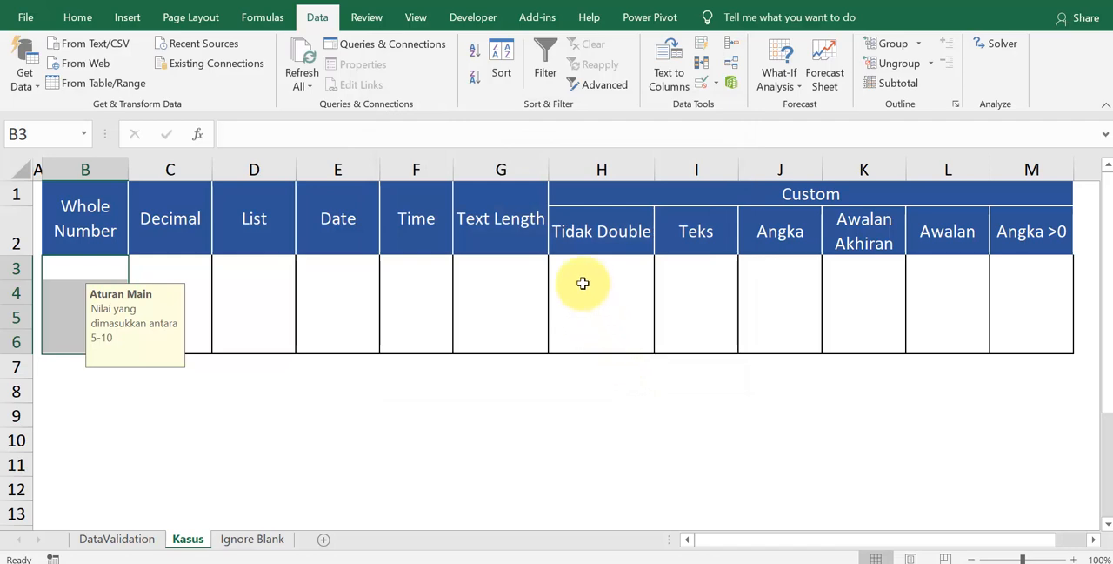
Step: Test the Information alert by entering 1 in B3, accepting the alert, and committing the same entry once more
{"action": "left_click", "coordinate": [84, 269]}
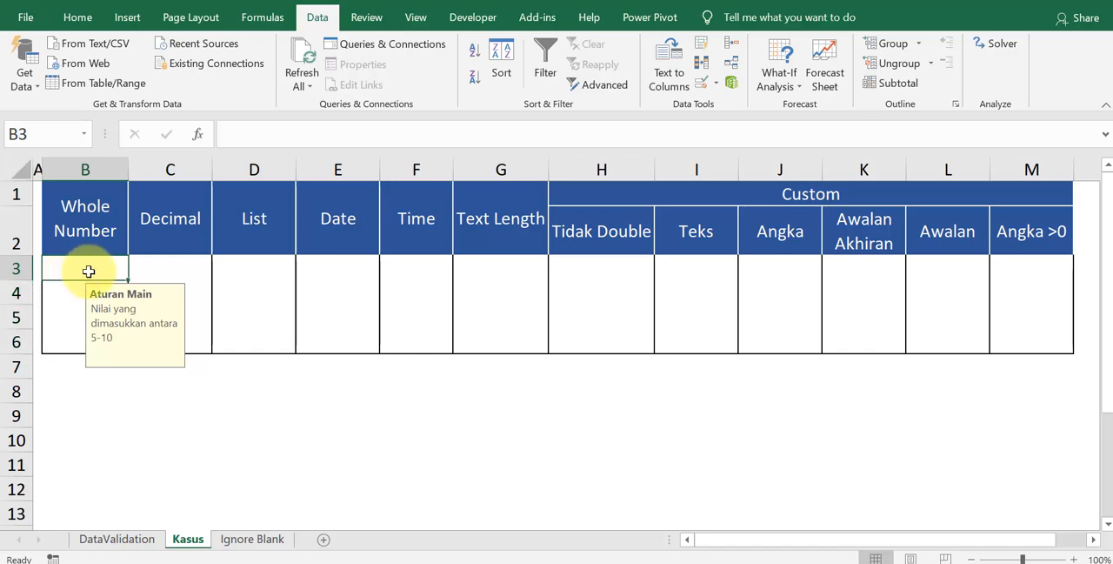
{"action": "type", "text": "1"}
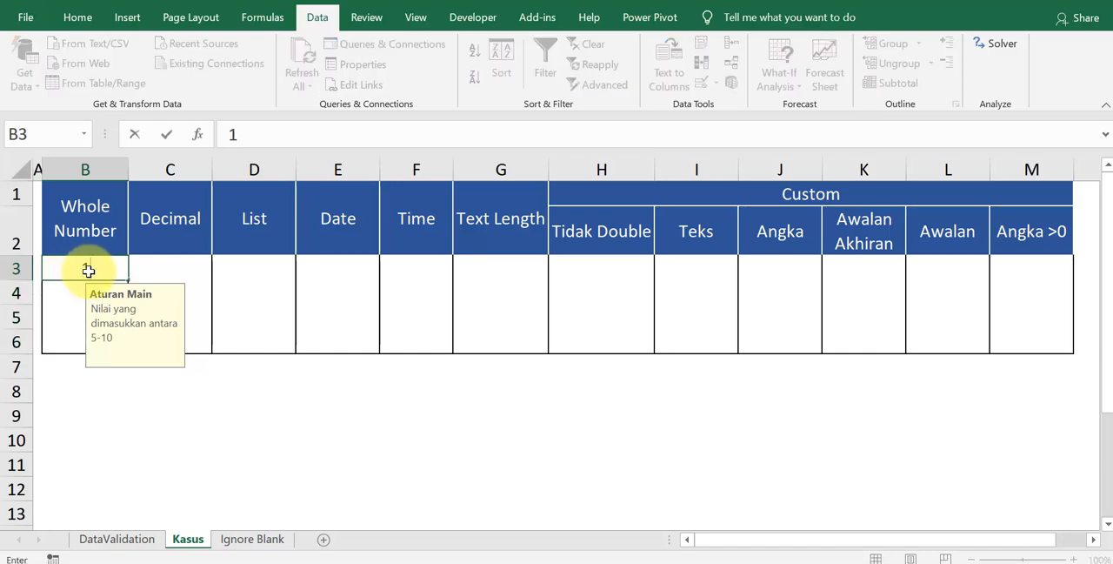
{"action": "key", "text": "Return"}
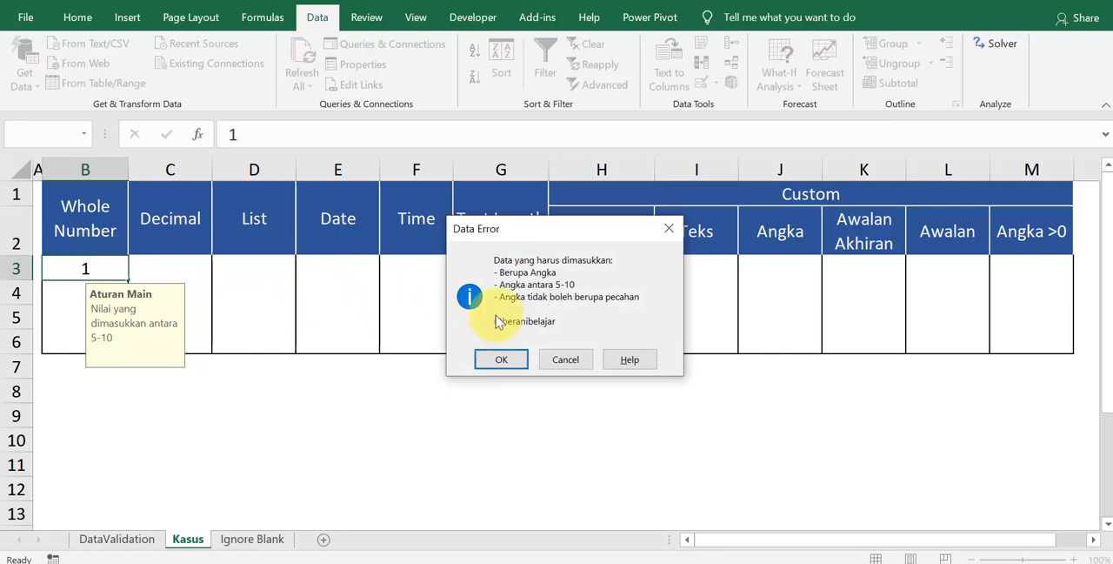
{"action": "left_click", "coordinate": [502, 360]}
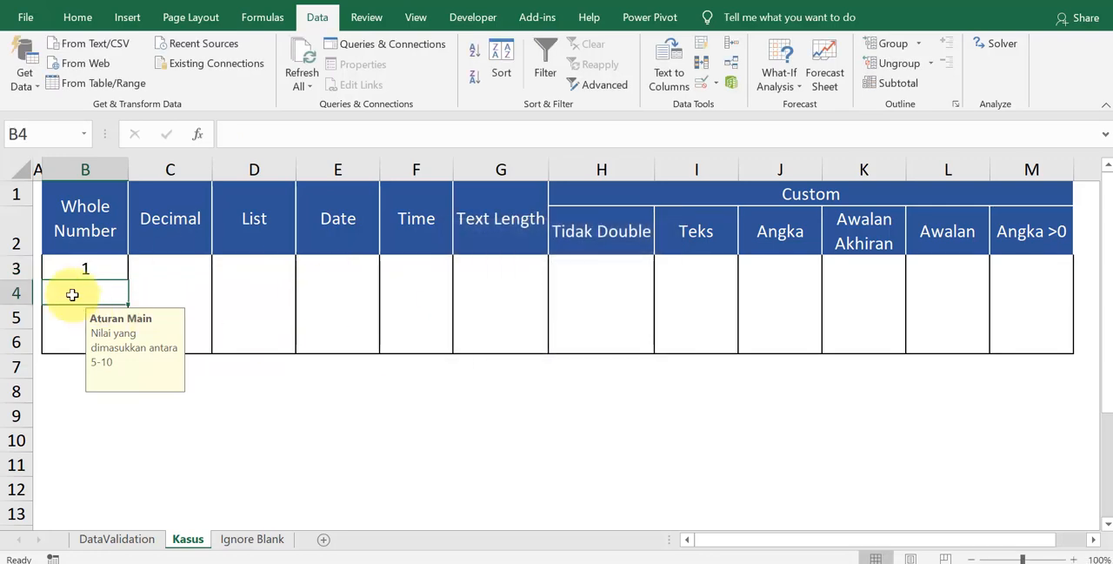
{"action": "left_click_drag", "start_coordinate": [69, 261], "coordinate": [90, 338]}
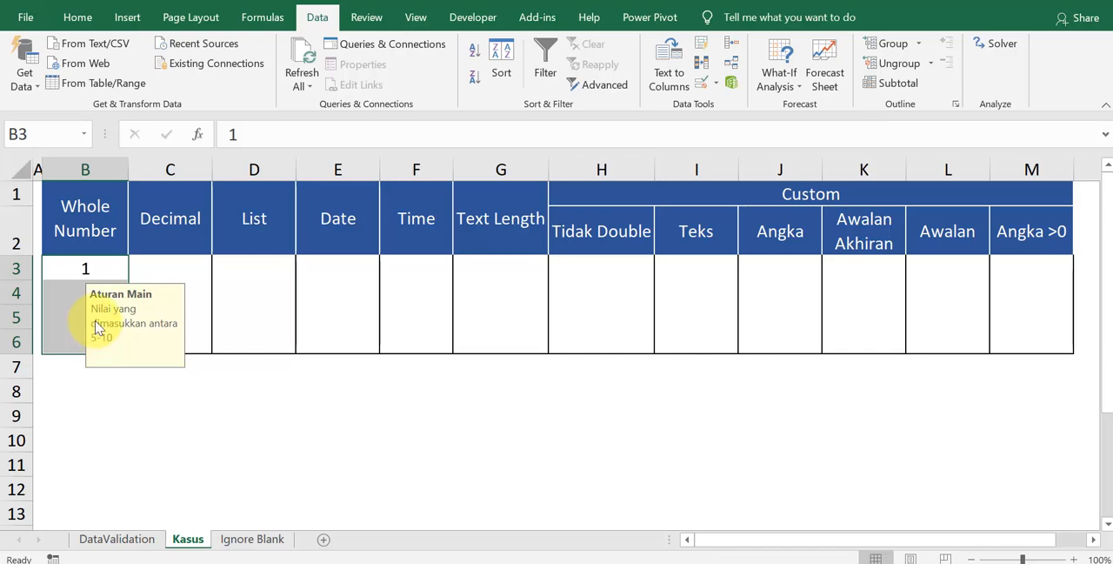
{"action": "double_click", "coordinate": [98, 268]}
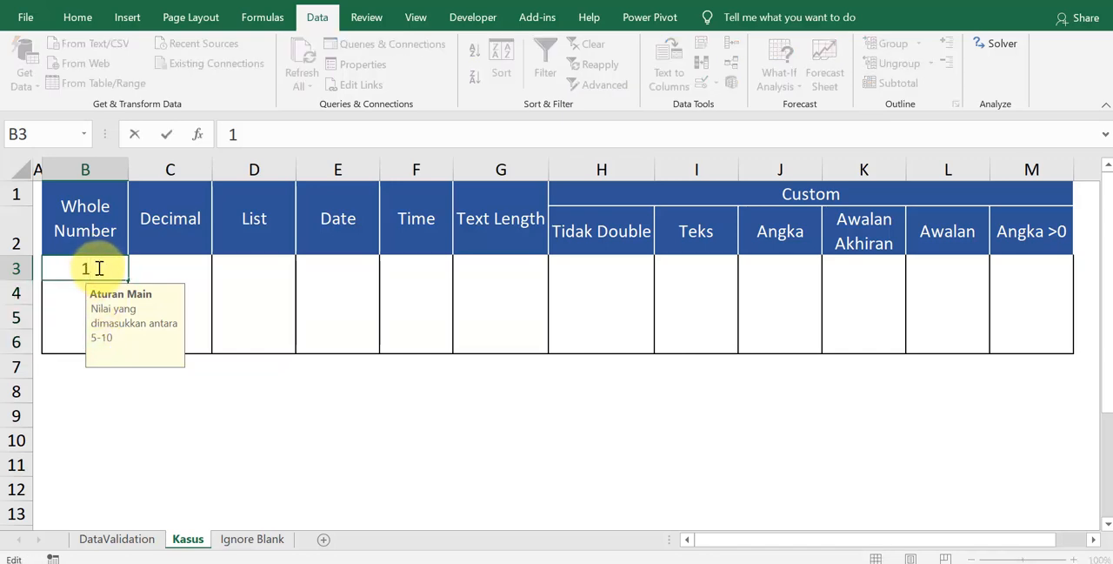
{"action": "key", "text": "Return"}
{"action": "key", "text": "Return"}
Step: Reopen Data Validation for B3:B6, set the error alert style to Warning, and apply it
{"action": "left_click_drag", "start_coordinate": [99, 268], "coordinate": [95, 332]}
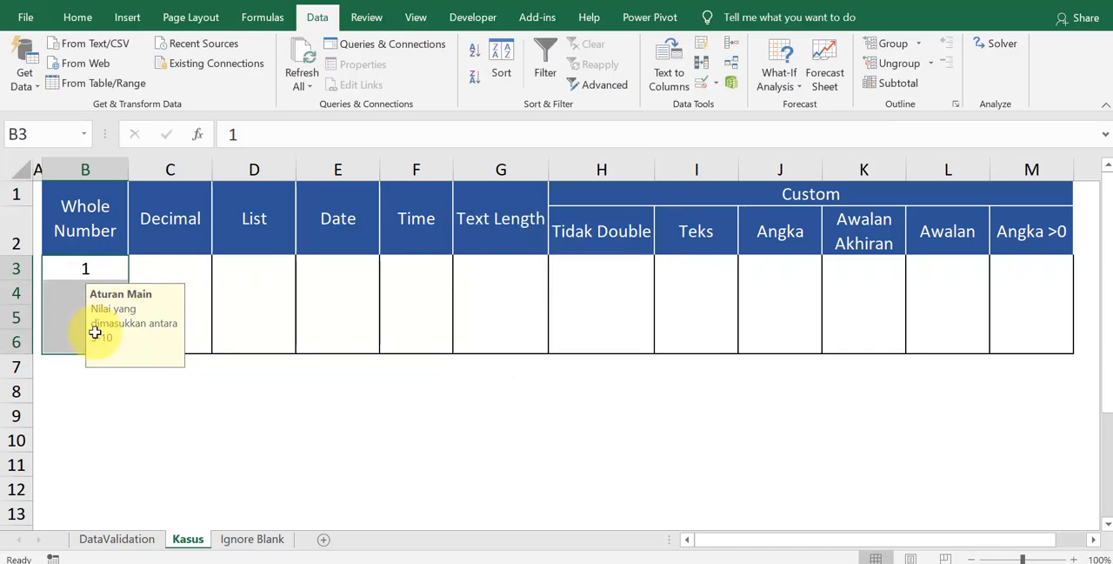
{"action": "key", "text": "alt+d"}
{"action": "key", "text": "l"}
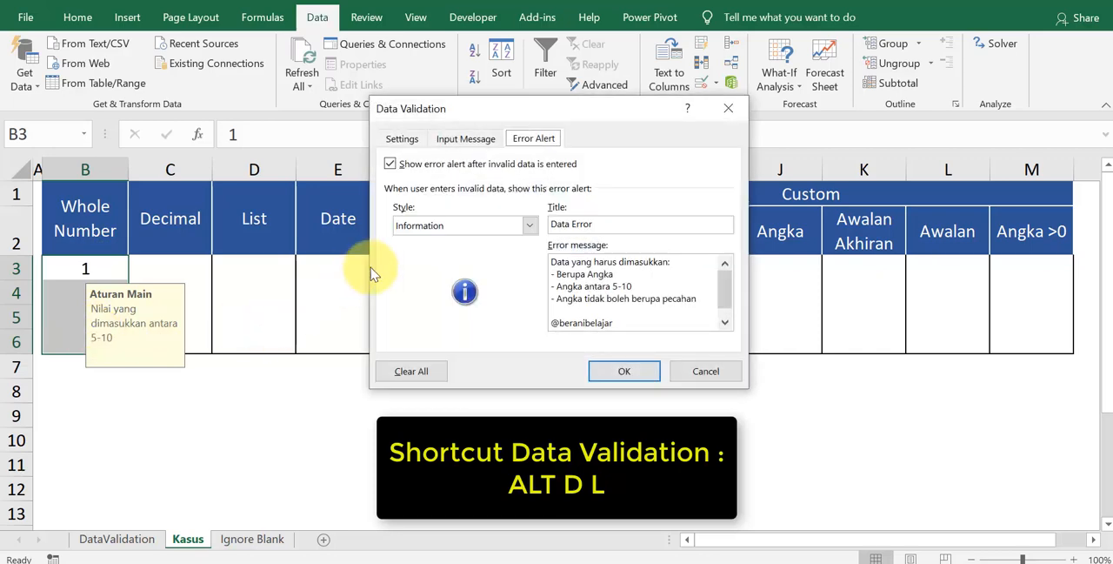
{"action": "left_click", "coordinate": [426, 225]}
{"action": "left_click", "coordinate": [429, 254]}
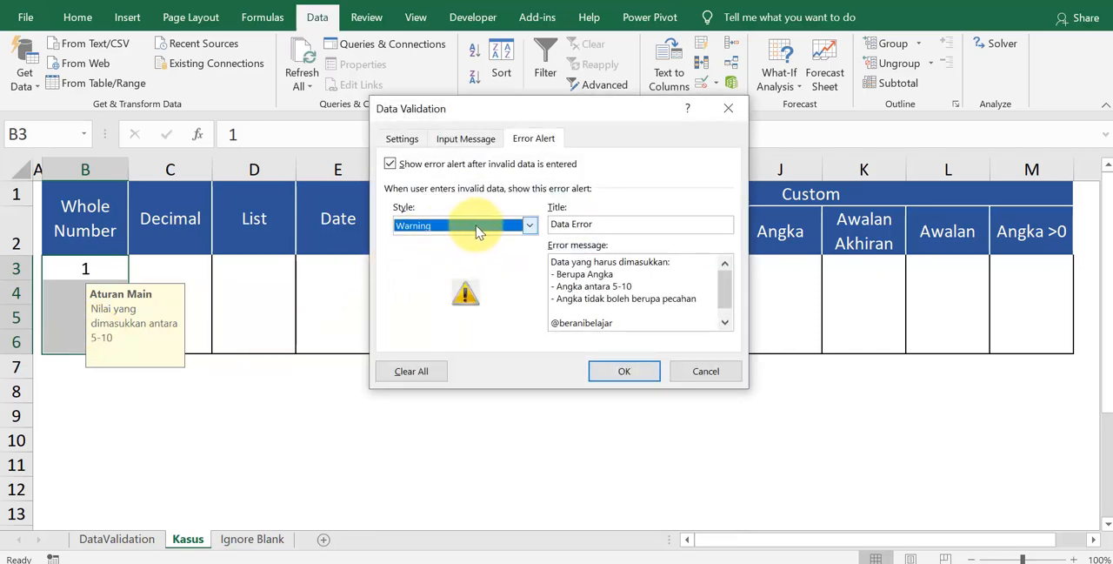
{"action": "left_click", "coordinate": [620, 370]}
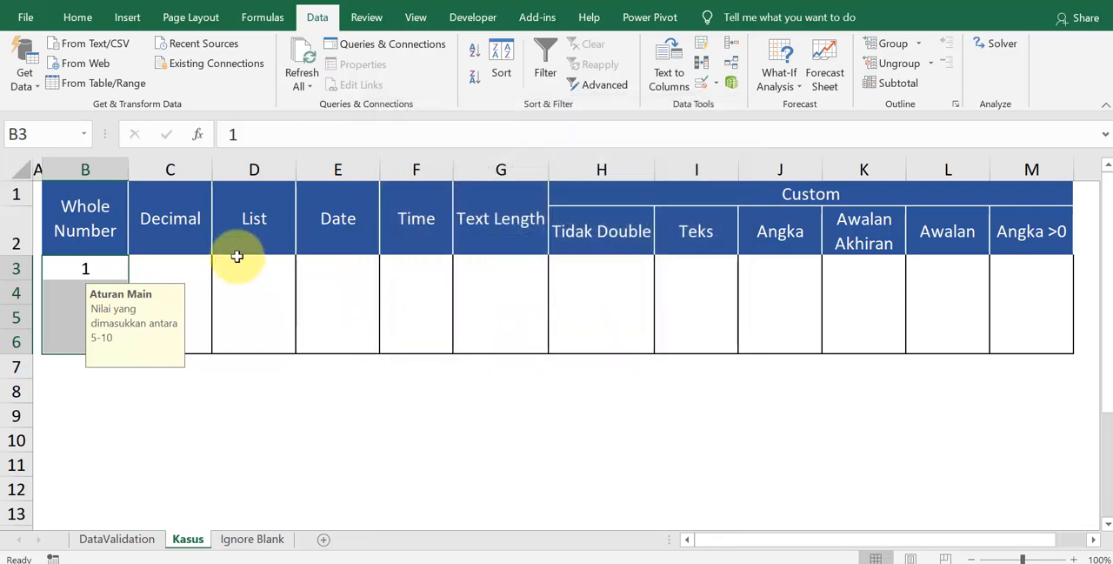
Step: Recommit the value 1 in B3 to test the Warning alert and choose to continue
{"action": "double_click", "coordinate": [101, 269]}
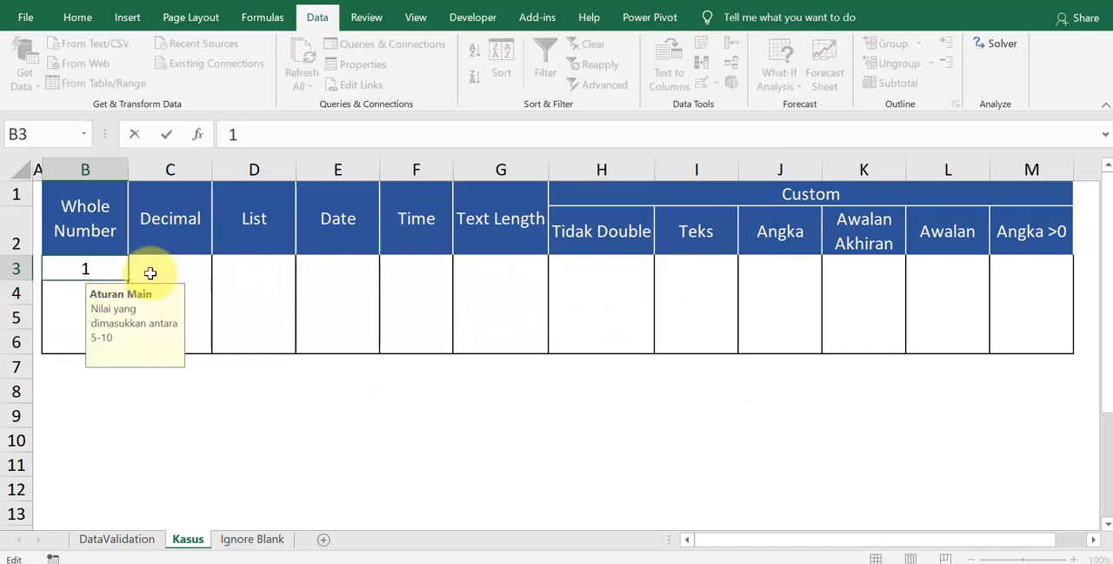
{"action": "key", "text": "Return"}
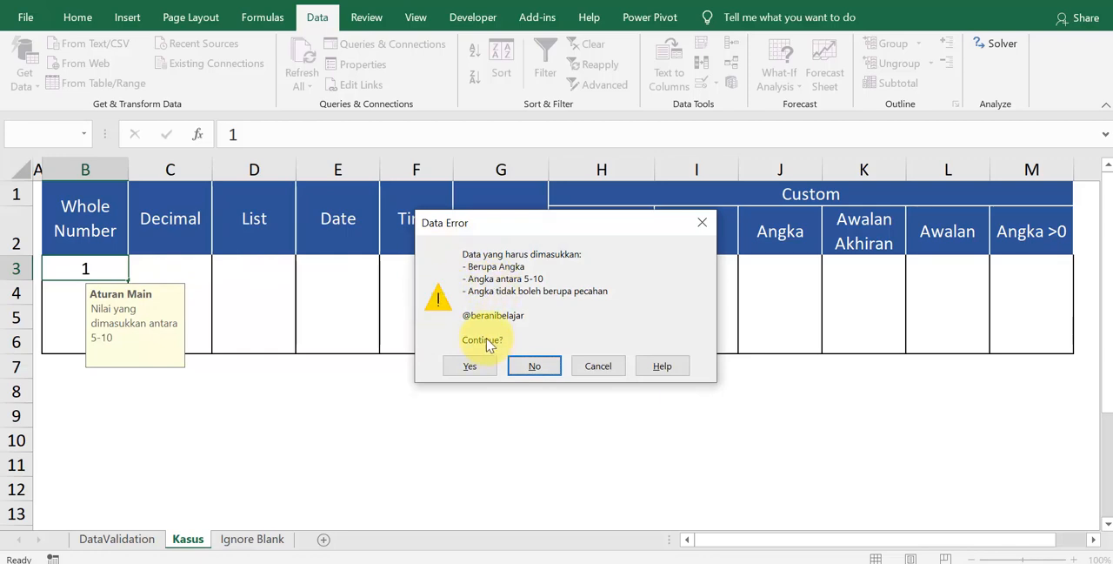
{"action": "left_click", "coordinate": [470, 365]}
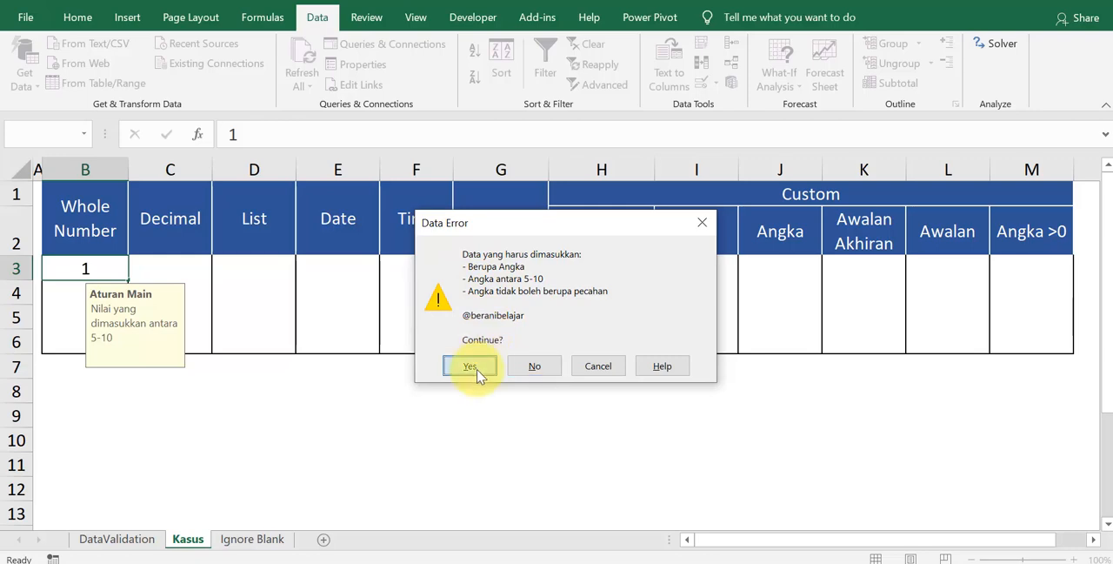
Step: Reopen Data Validation for B3:B6, set the error alert style to Stop, and apply it
{"action": "left_click_drag", "start_coordinate": [108, 264], "coordinate": [104, 348]}
{"action": "key", "text": "alt+d"}
{"action": "key", "text": "l"}
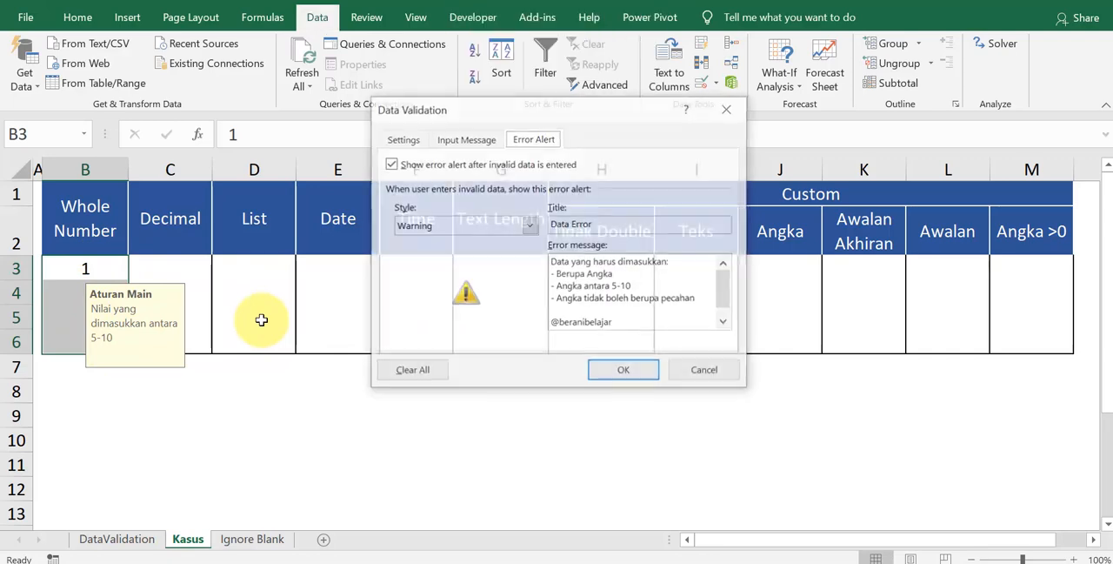
{"action": "left_click", "coordinate": [452, 226]}
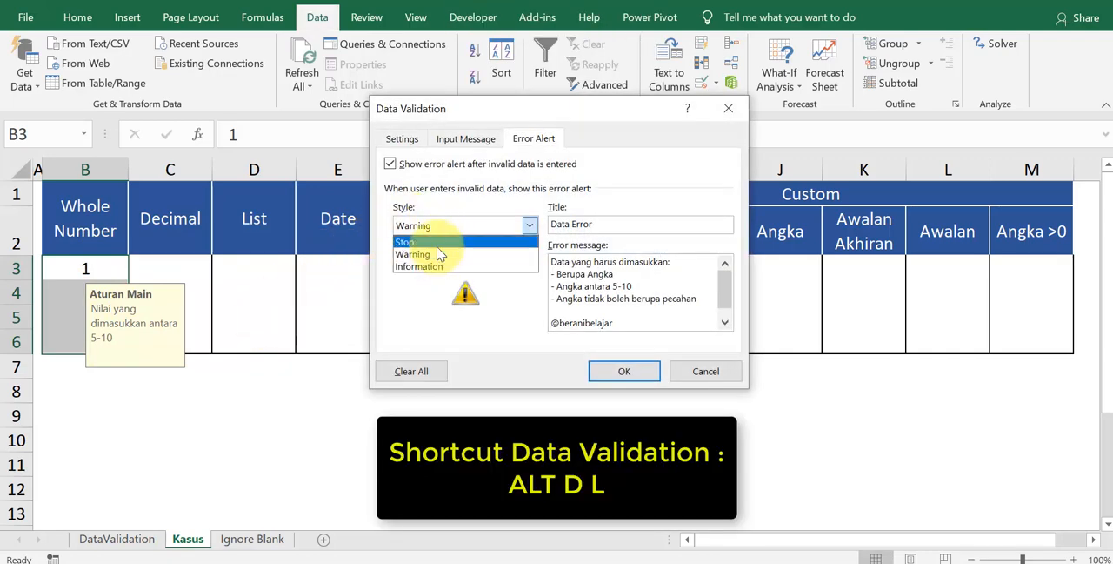
{"action": "left_click", "coordinate": [437, 243]}
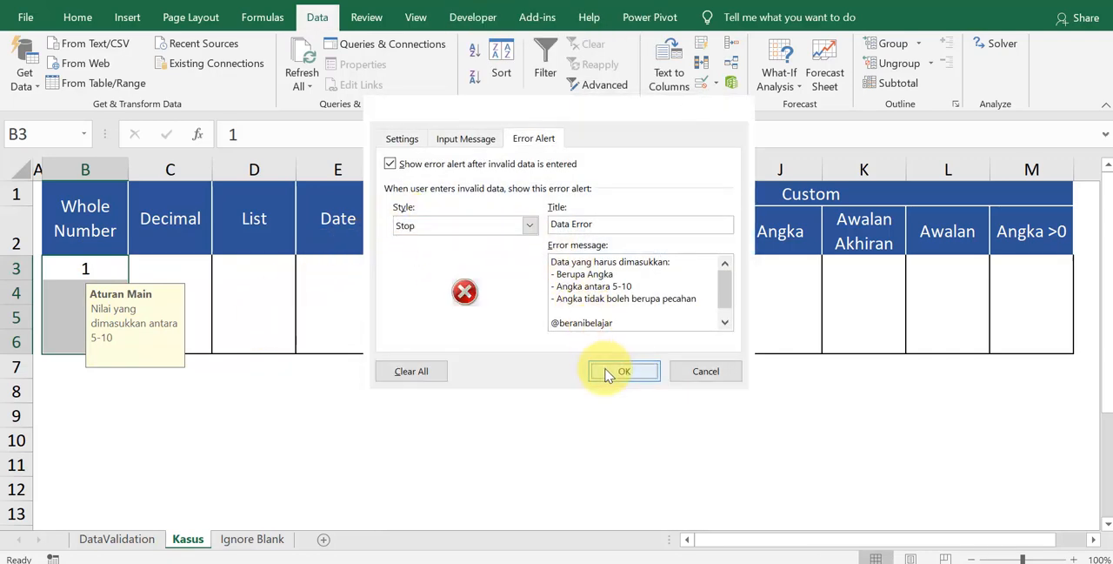
{"action": "left_click", "coordinate": [614, 372]}
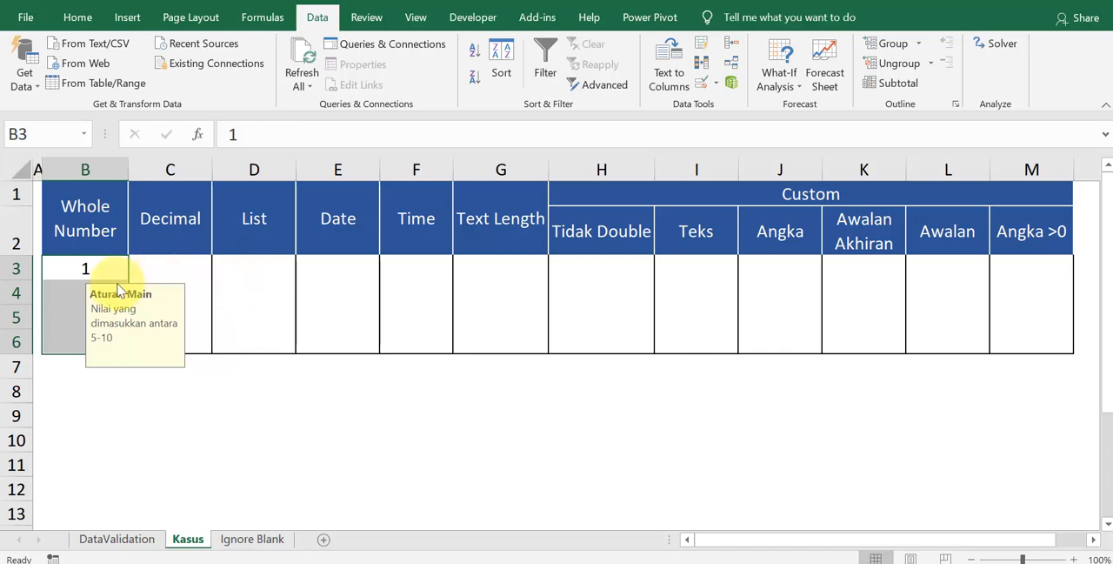
Step: Test the Stop alert by recommitting B3 and then entering 1 there again, cancelling the entry each time
{"action": "double_click", "coordinate": [95, 270]}
{"action": "key", "text": "Return"}
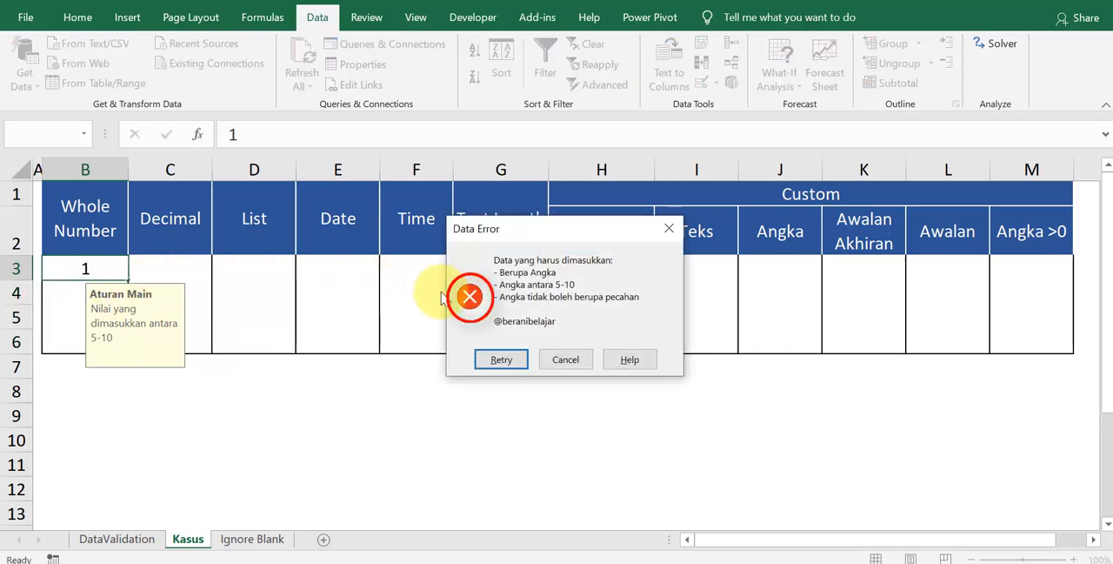
{"action": "left_click", "coordinate": [564, 359]}
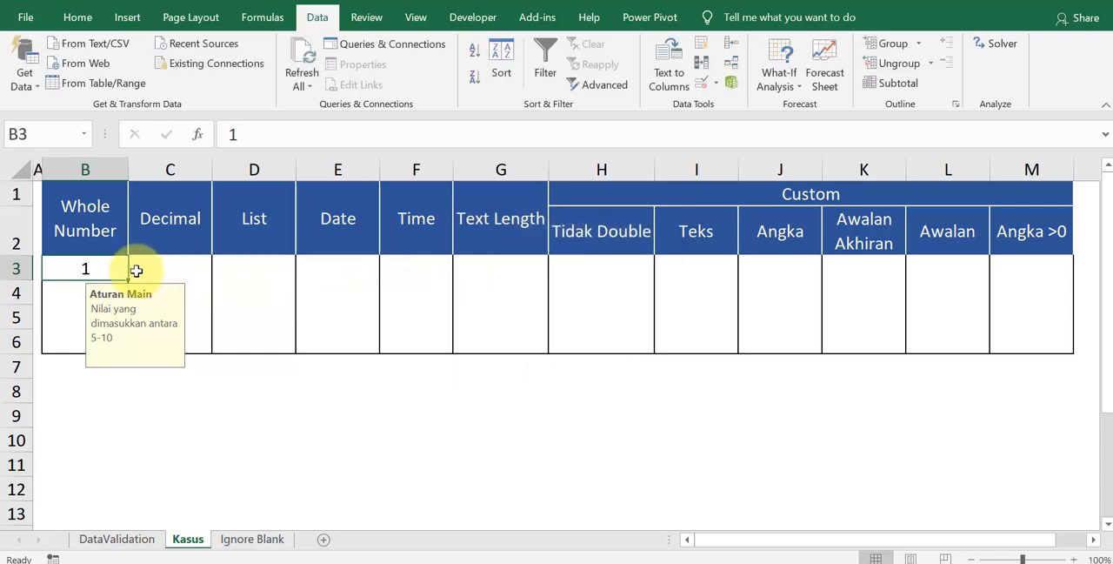
{"action": "left_click_drag", "start_coordinate": [79, 265], "coordinate": [102, 336]}
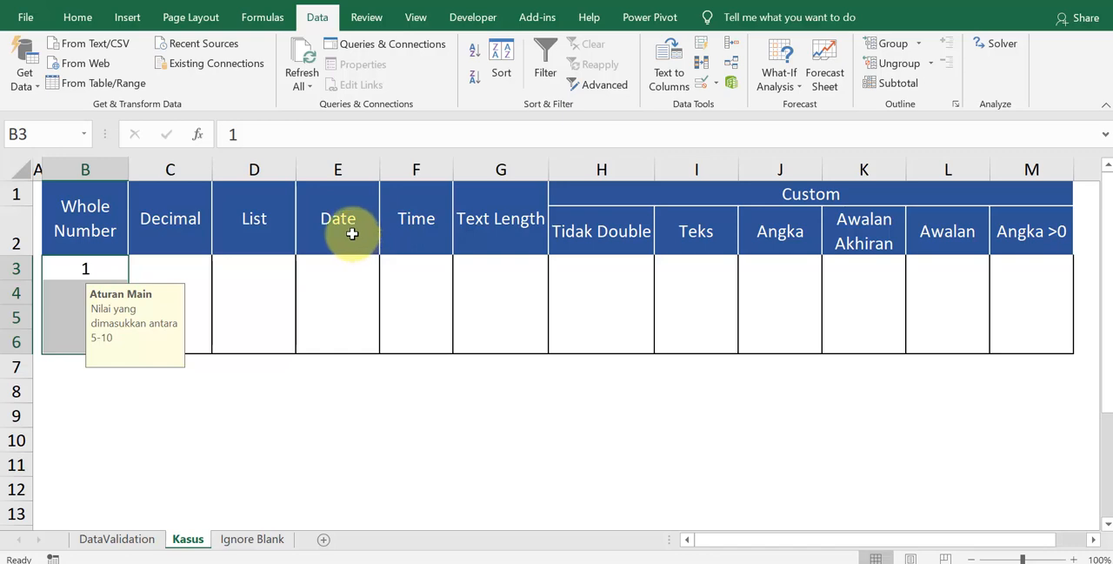
{"action": "left_click", "coordinate": [113, 272]}
{"action": "type", "text": "1"}
{"action": "key", "text": "Return"}
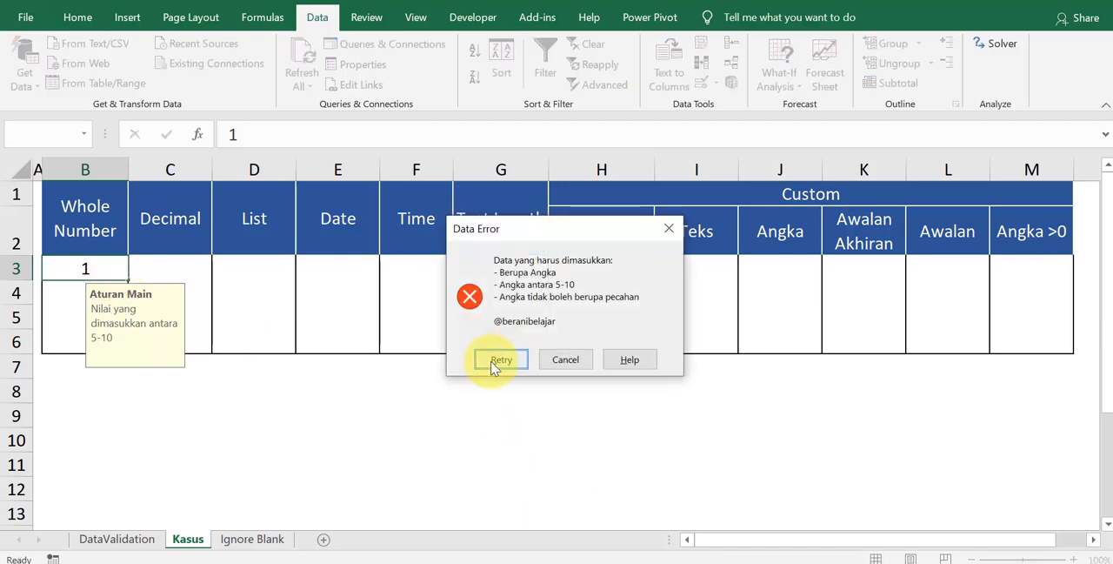
{"action": "key", "text": "Escape"}
Step: Reopen Data Validation for B3:B6 and set the error alert style to Information
{"action": "left_click_drag", "start_coordinate": [83, 263], "coordinate": [104, 348]}
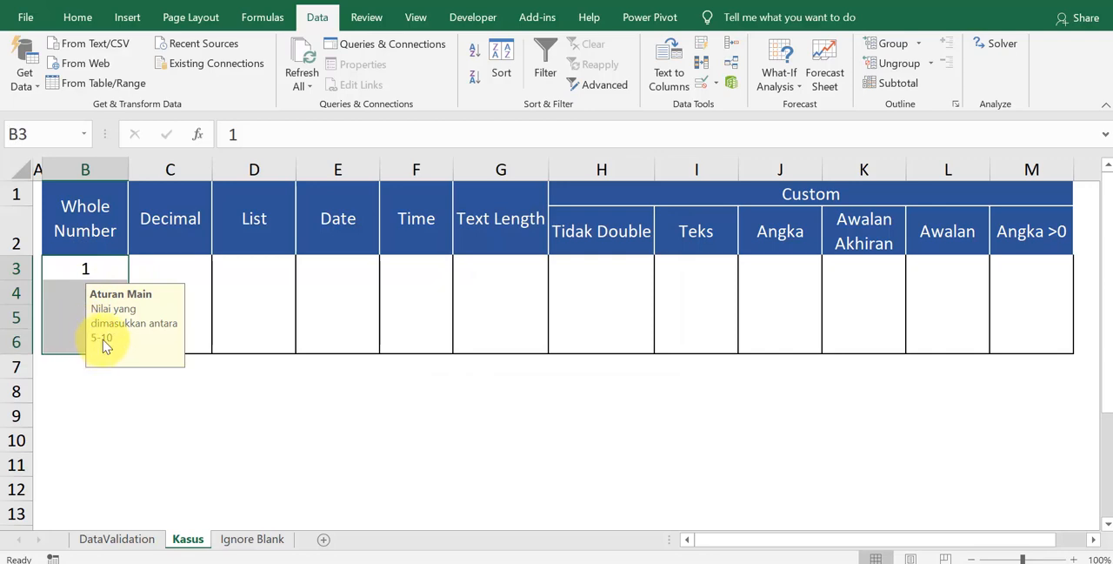
{"action": "key", "text": "alt+d"}
{"action": "key", "text": "l"}
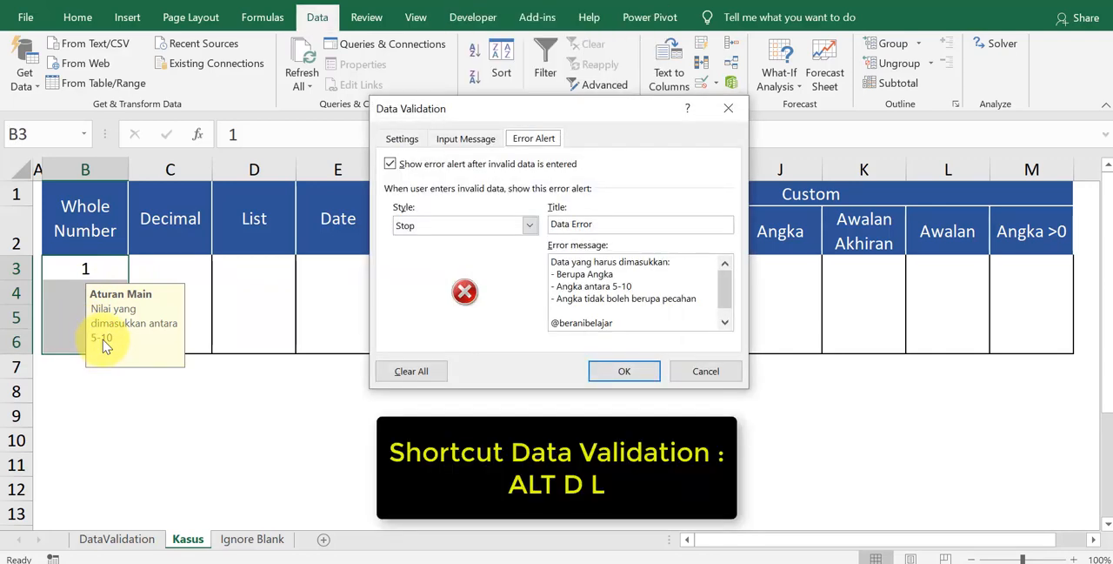
{"action": "left_click", "coordinate": [479, 228]}
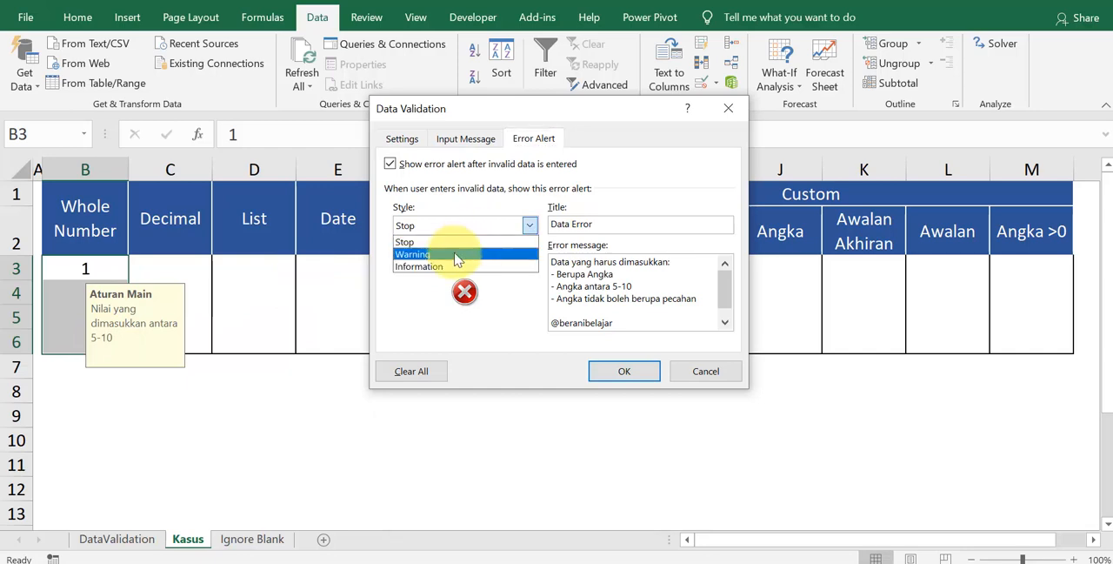
{"action": "left_click", "coordinate": [458, 267]}
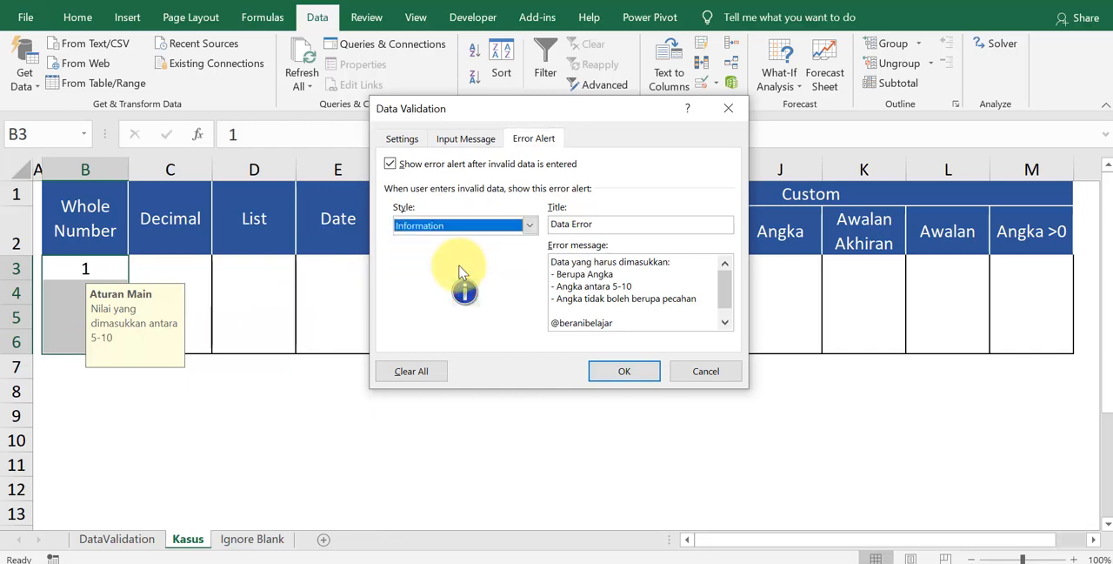
Step: Turn off the input message shown when a cell is selected and return to the validation criteria settings
{"action": "left_click", "coordinate": [464, 141]}
{"action": "left_click", "coordinate": [396, 165]}
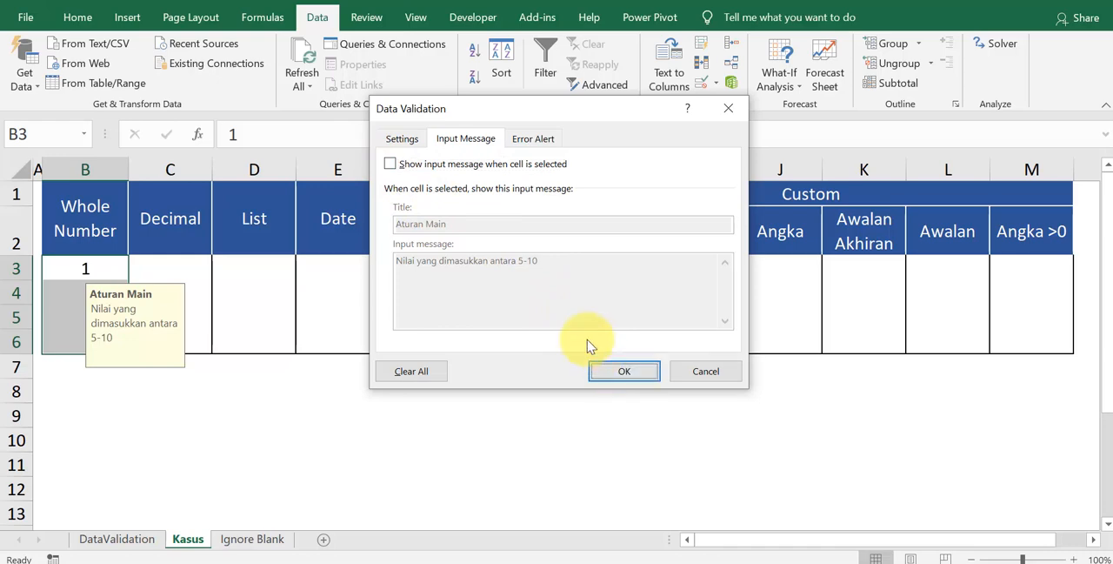
{"action": "left_click", "coordinate": [402, 142]}
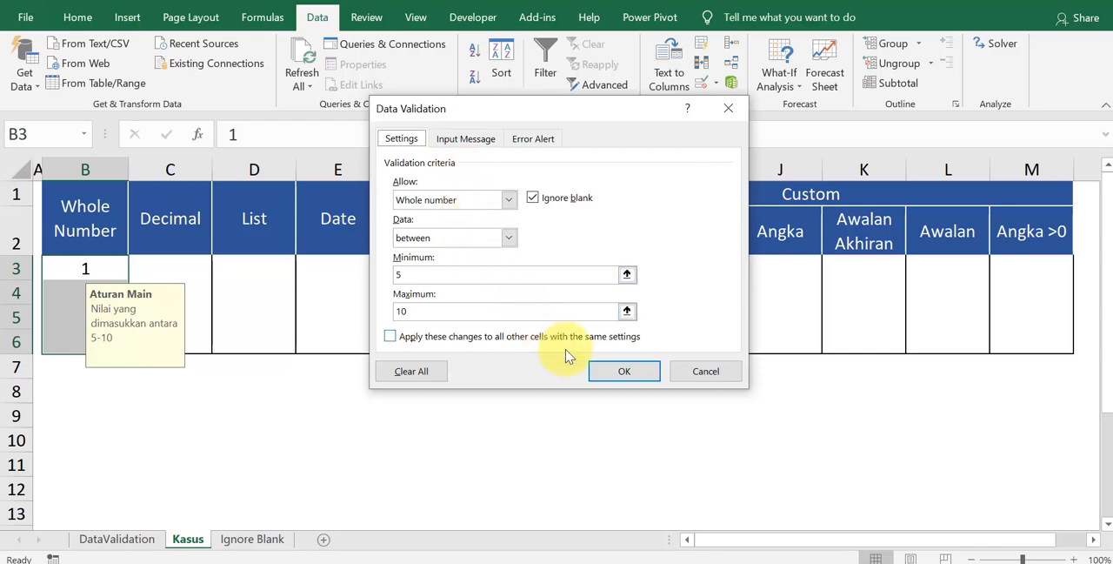
Step: Apply the revised validation to B3:B6, and enter 5 in B3 and 7 in B4
{"action": "left_click", "coordinate": [624, 373]}
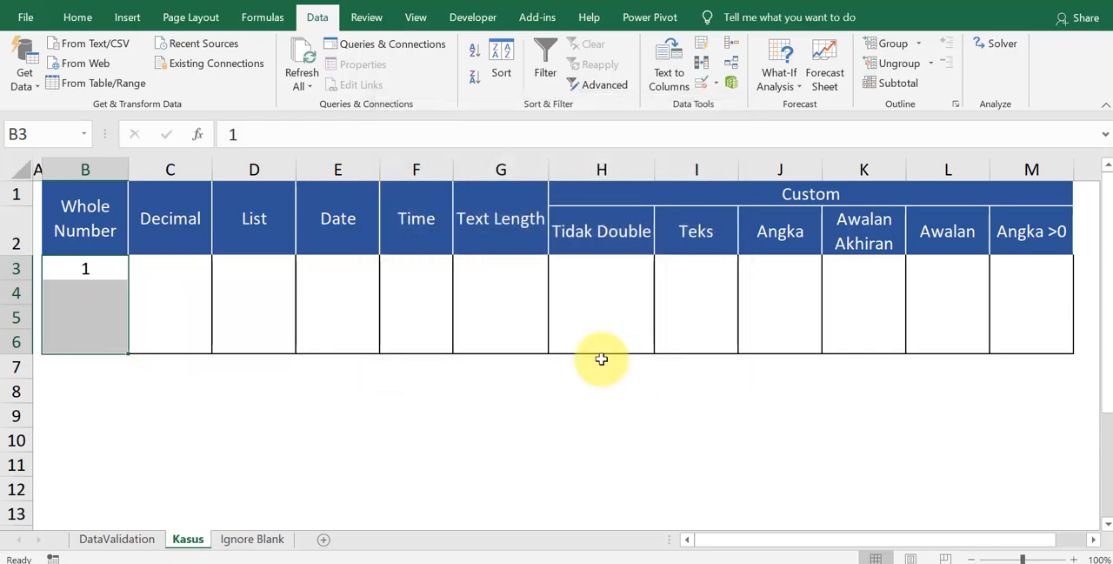
{"action": "left_click", "coordinate": [110, 266]}
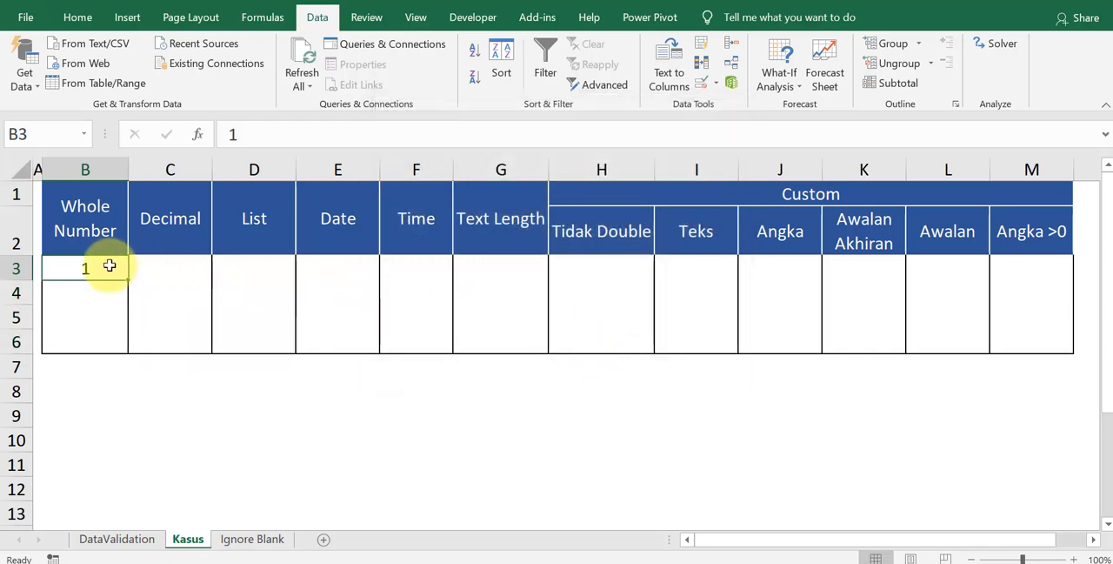
{"action": "type", "text": "5"}
{"action": "key", "text": "Return"}
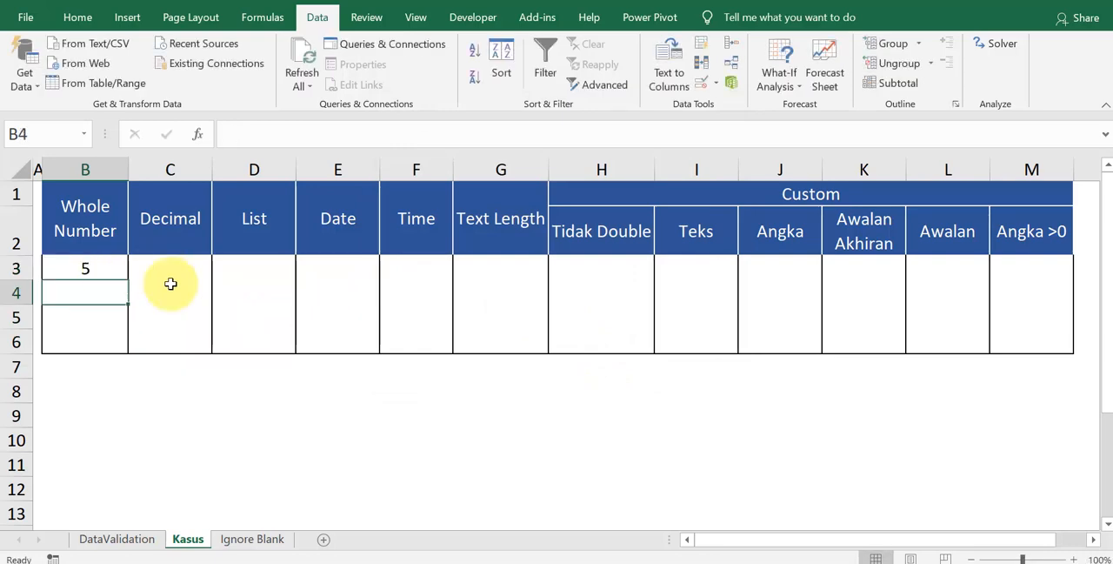
{"action": "type", "text": "7"}
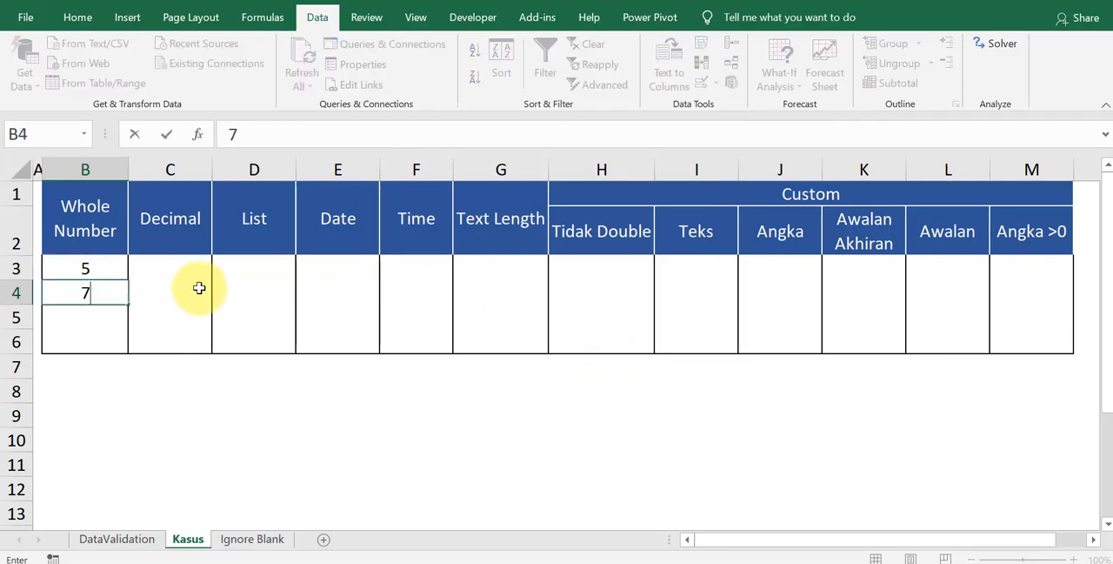
{"action": "key", "text": "Return"}
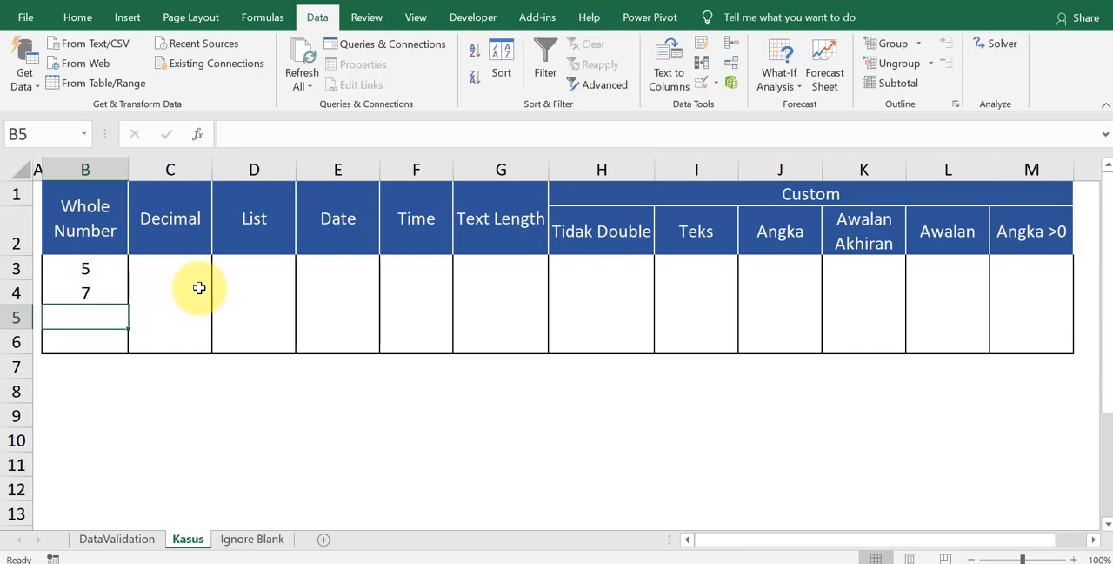
Step: Enter 8.5 in B5, accepting the Information alert, and enter 9 in B6
{"action": "type", "text": "8"}
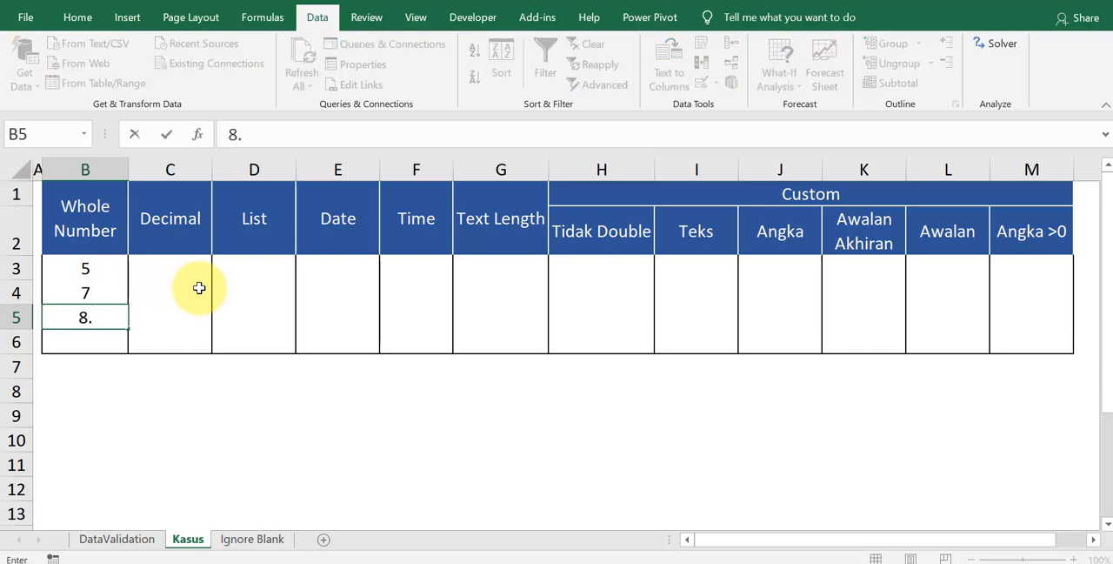
{"action": "type", "text": ".5"}
{"action": "key", "text": "Return"}
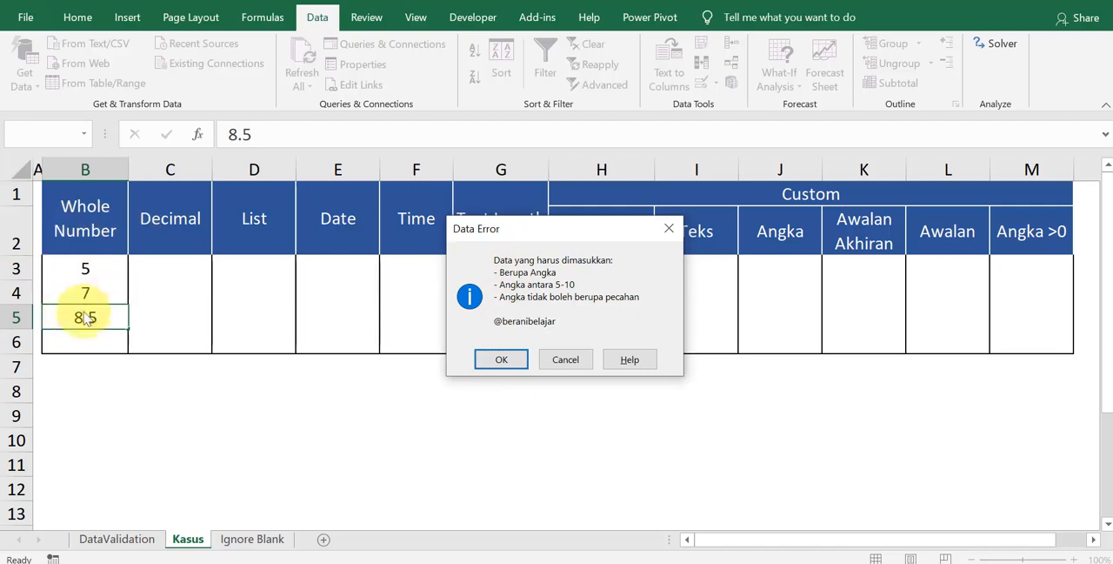
{"action": "left_click", "coordinate": [502, 359]}
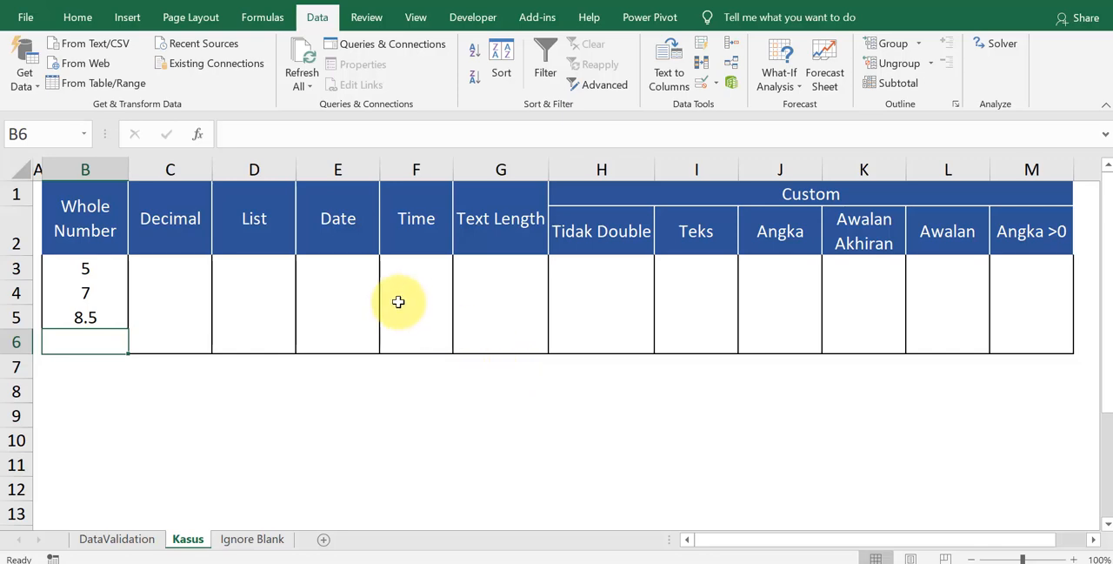
{"action": "type", "text": "9"}
{"action": "key", "text": "Return"}
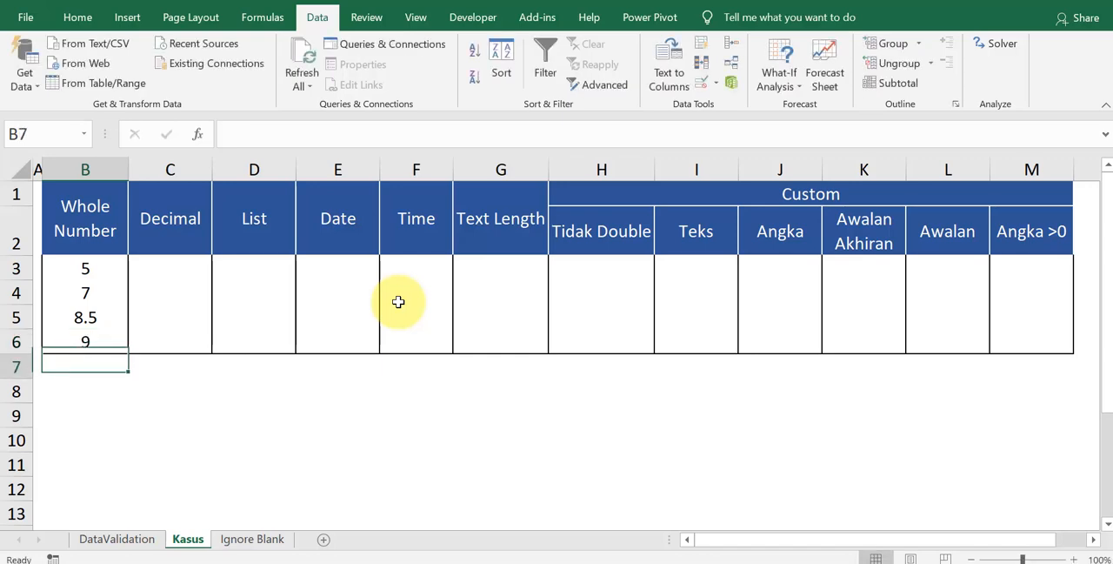
Step: Open Data Validation for C3:C6 in the Decimal column and set the allowed type to Decimal
{"action": "key", "text": "Up"}
{"action": "key", "text": "Up"}
{"action": "key", "text": "Up"}
{"action": "key", "text": "Up"}
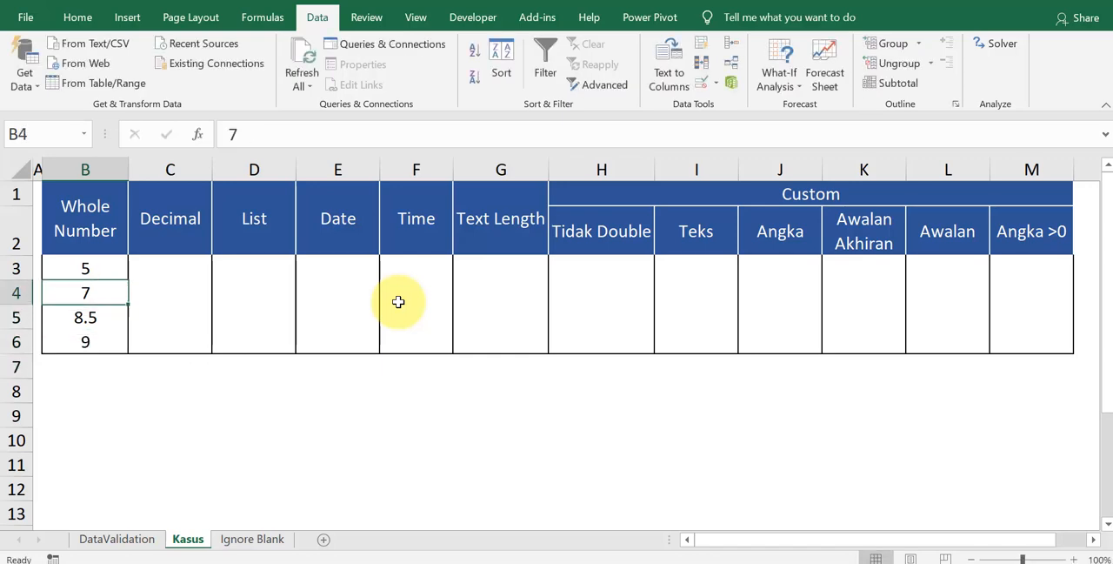
{"action": "key", "text": "Right"}
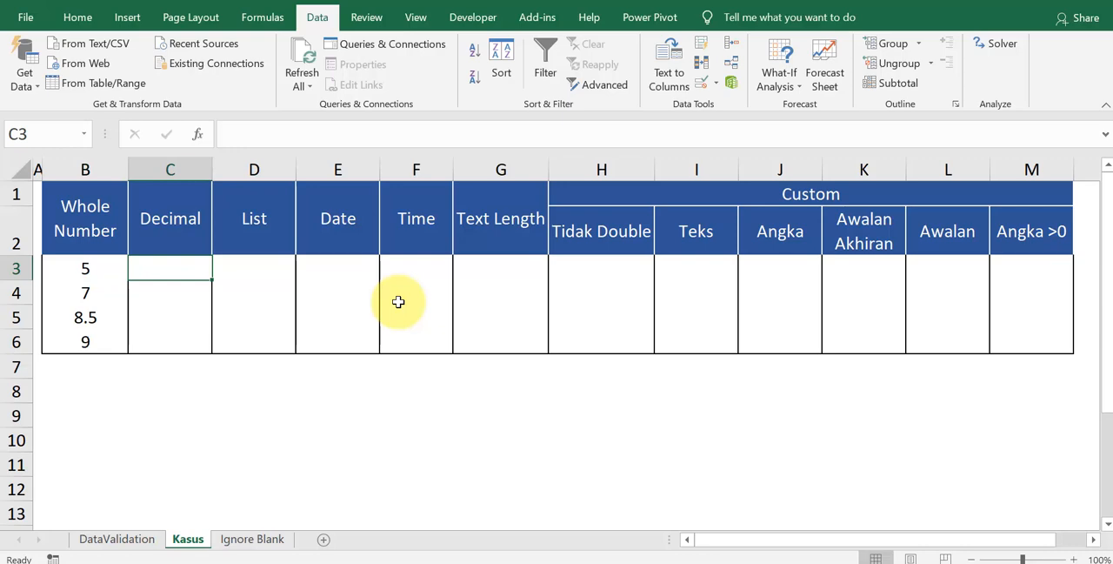
{"action": "key", "text": "Left"}
{"action": "key", "text": "Right"}
{"action": "key", "text": "shift+Down"}
{"action": "key", "text": "shift+Down"}
{"action": "key", "text": "shift+Down"}
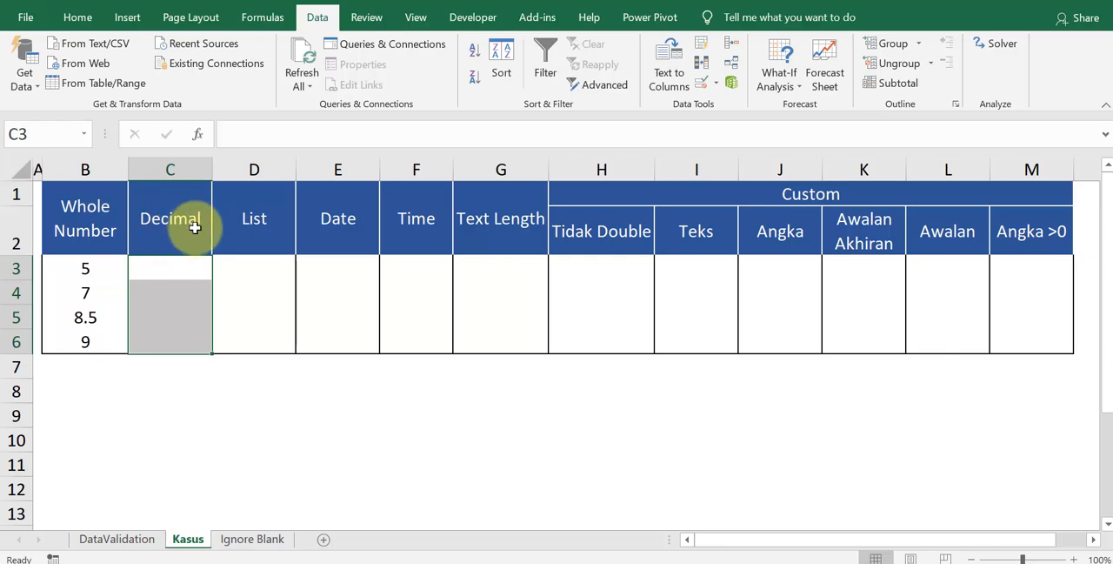
{"action": "key", "text": "alt+d"}
{"action": "key", "text": "l"}
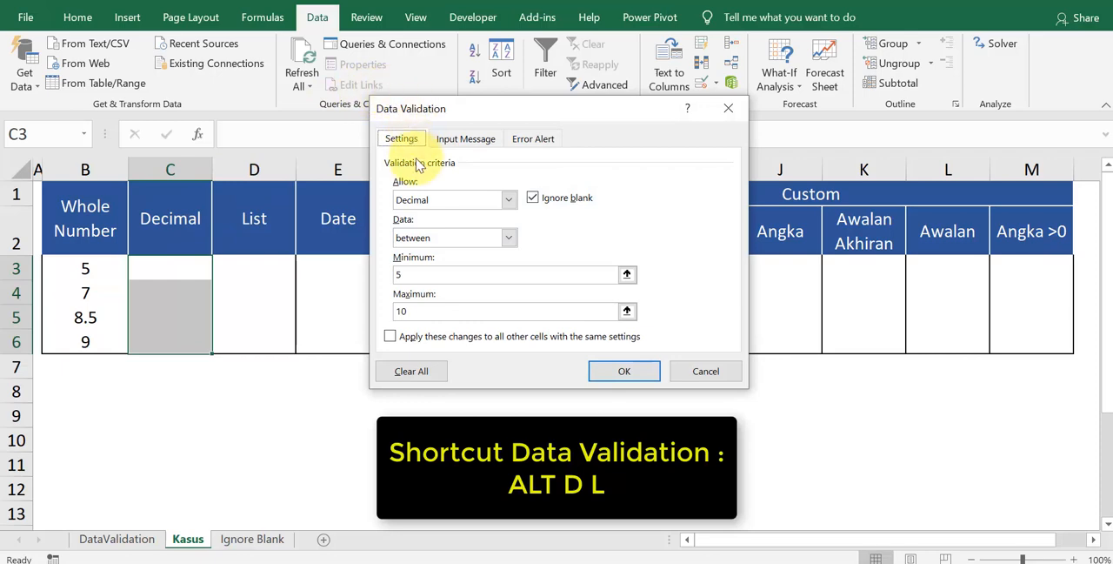
{"action": "left_click", "coordinate": [431, 202]}
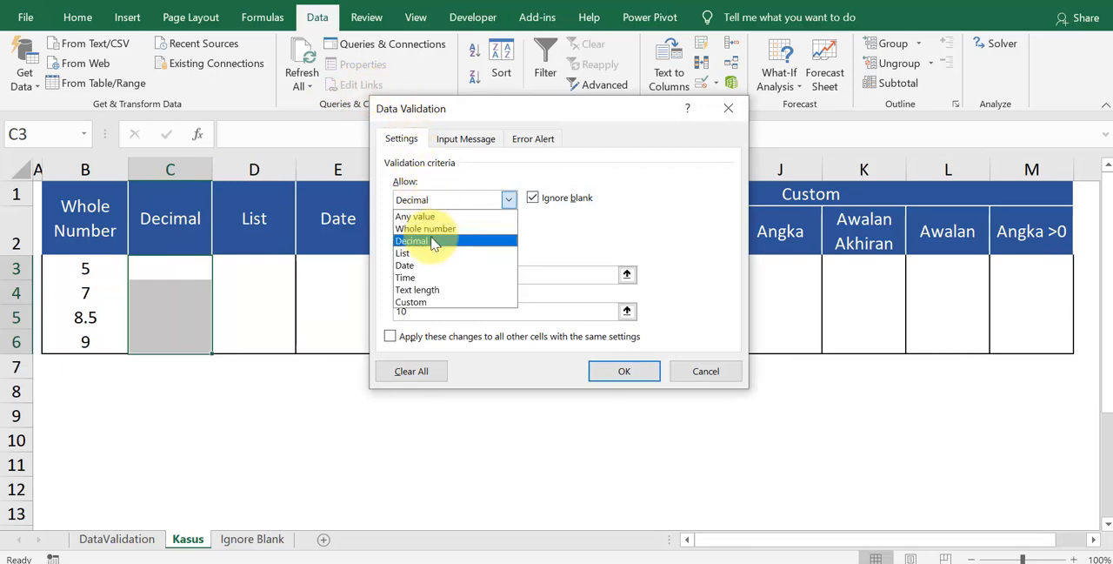
{"action": "left_click", "coordinate": [435, 241]}
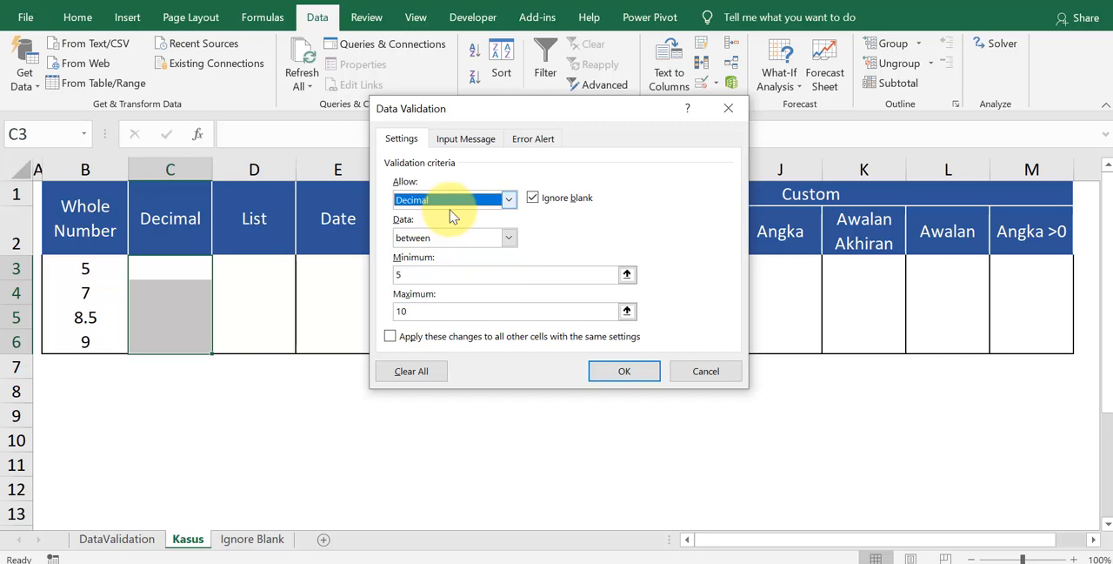
Step: Restrict the decimal values to between a minimum of 5 and a maximum of 10
{"action": "left_click", "coordinate": [443, 239]}
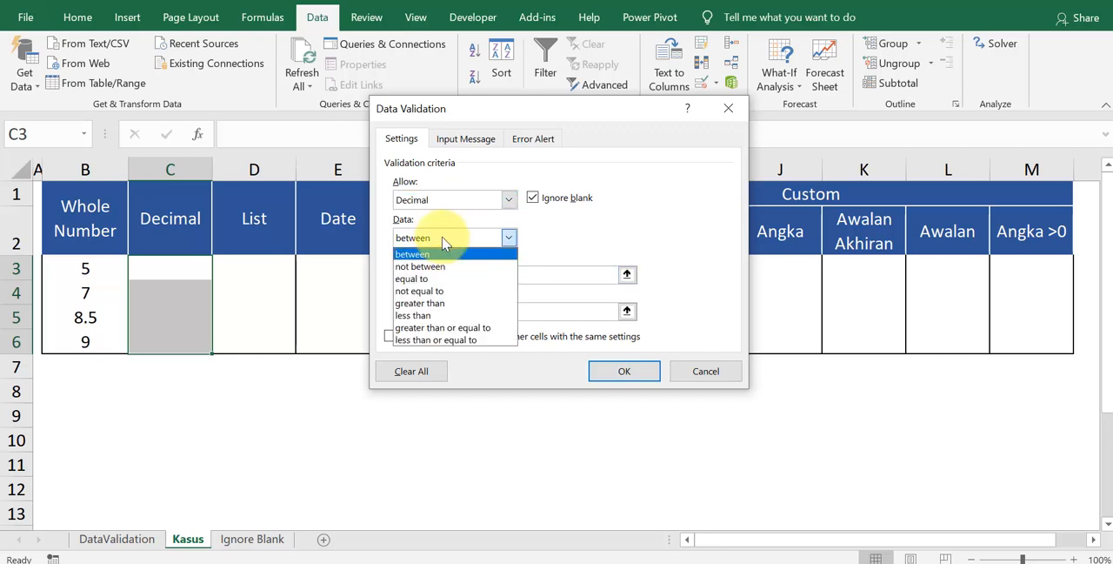
{"action": "left_click", "coordinate": [443, 244]}
{"action": "left_click", "coordinate": [422, 274]}
{"action": "type", "text": "5"}
{"action": "left_click", "coordinate": [425, 311]}
{"action": "type", "text": "10"}
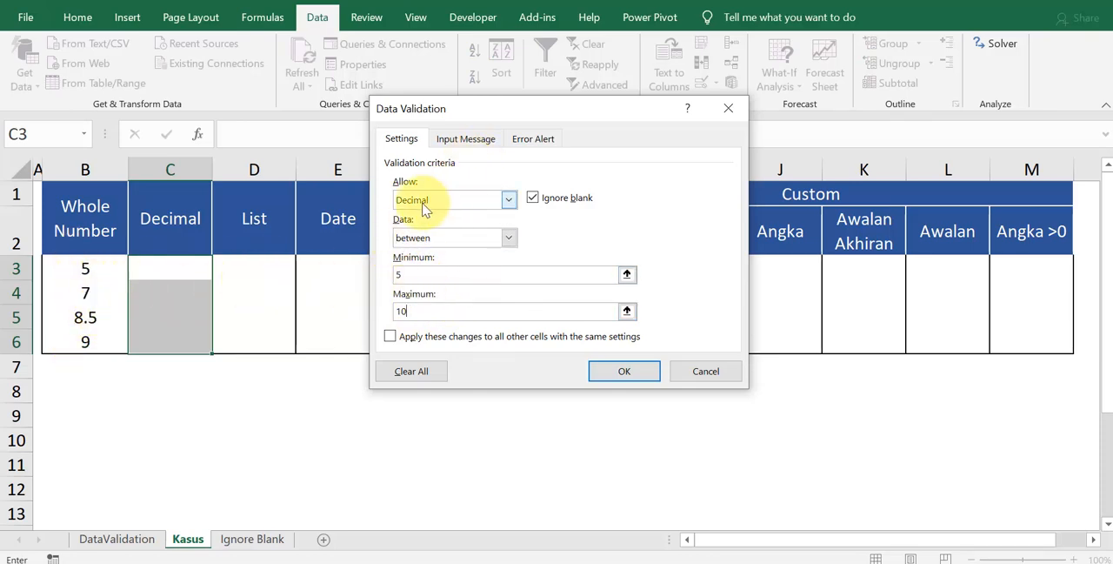
Step: Review the error alert message for the decimal cells and apply the validation
{"action": "left_click", "coordinate": [541, 141]}
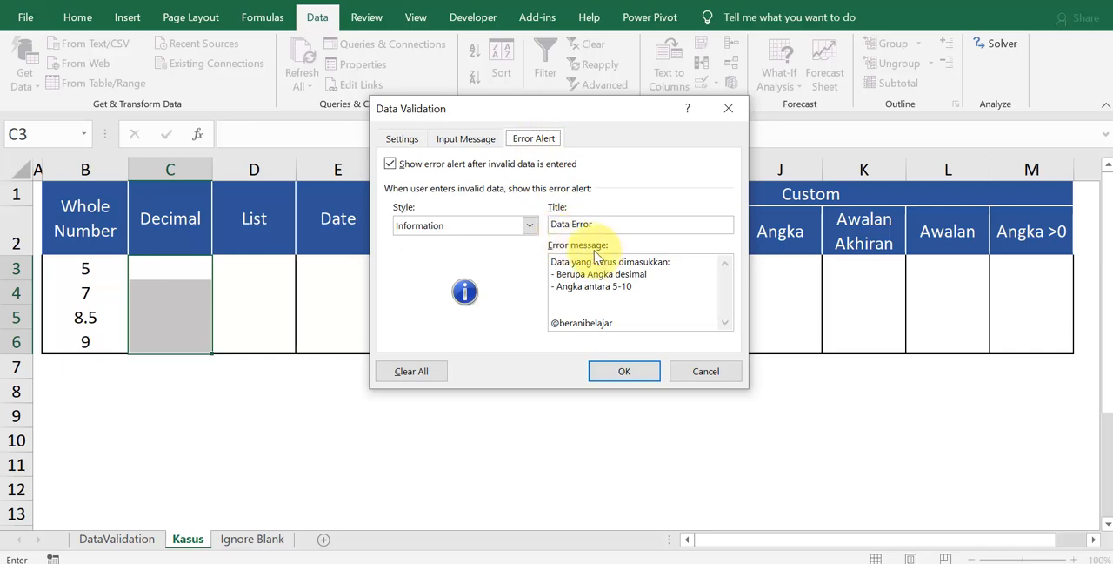
{"action": "left_click_drag", "start_coordinate": [633, 288], "coordinate": [519, 247]}
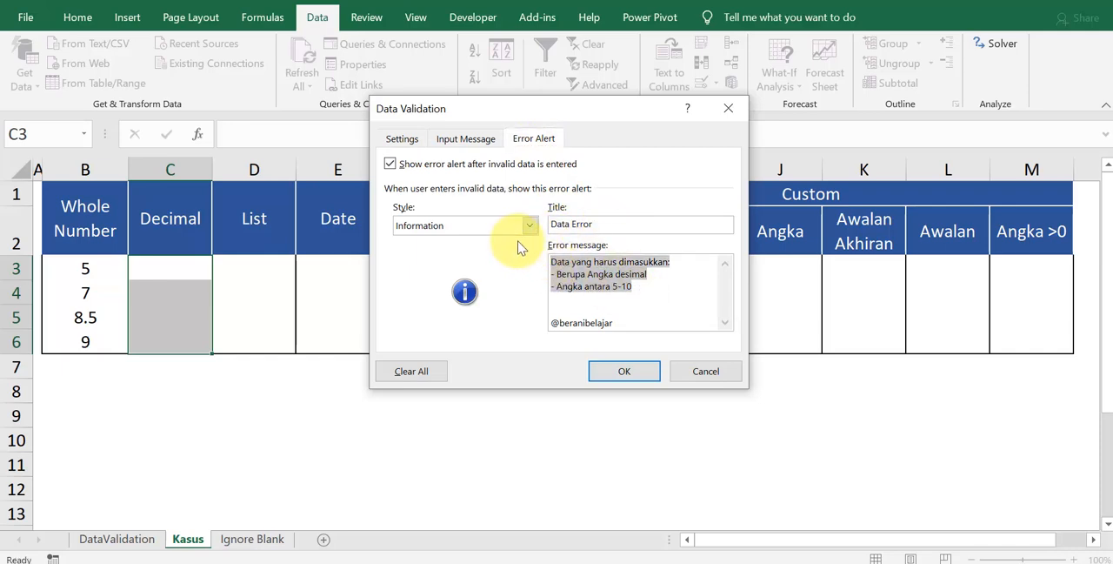
{"action": "left_click", "coordinate": [619, 370]}
Step: Enter 5 in C3, 6 in C4 and 8.5 in C5 to test the decimal rule
{"action": "left_click", "coordinate": [149, 268]}
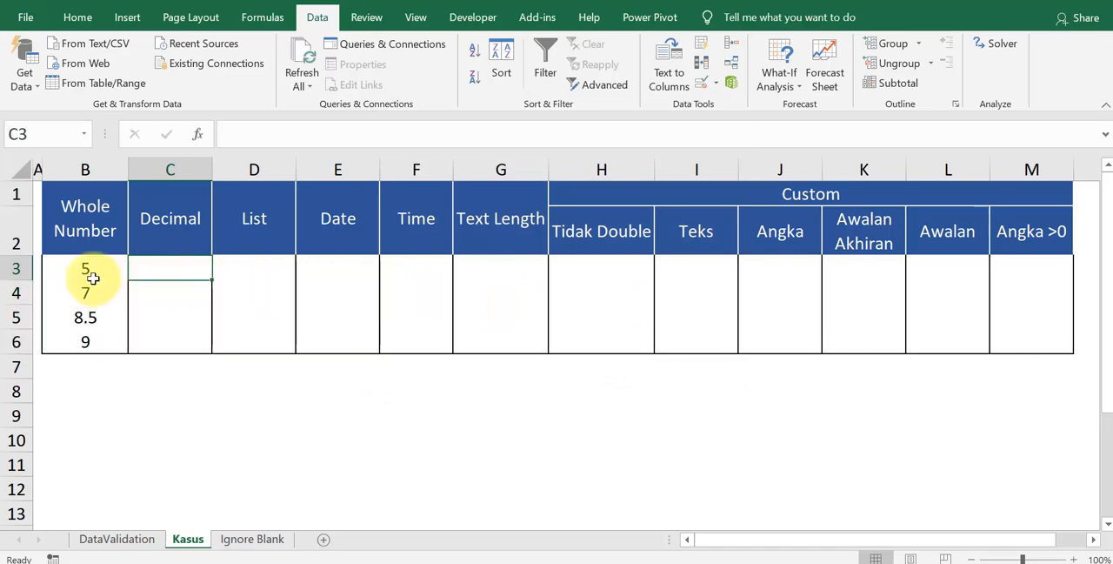
{"action": "left_click_drag", "start_coordinate": [161, 261], "coordinate": [177, 335]}
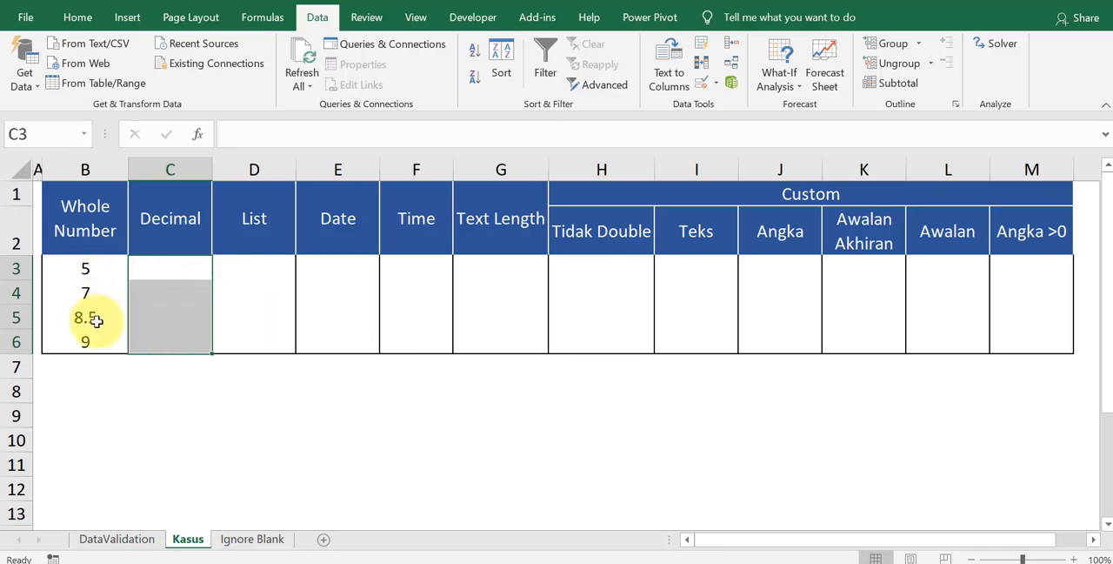
{"action": "left_click", "coordinate": [181, 265]}
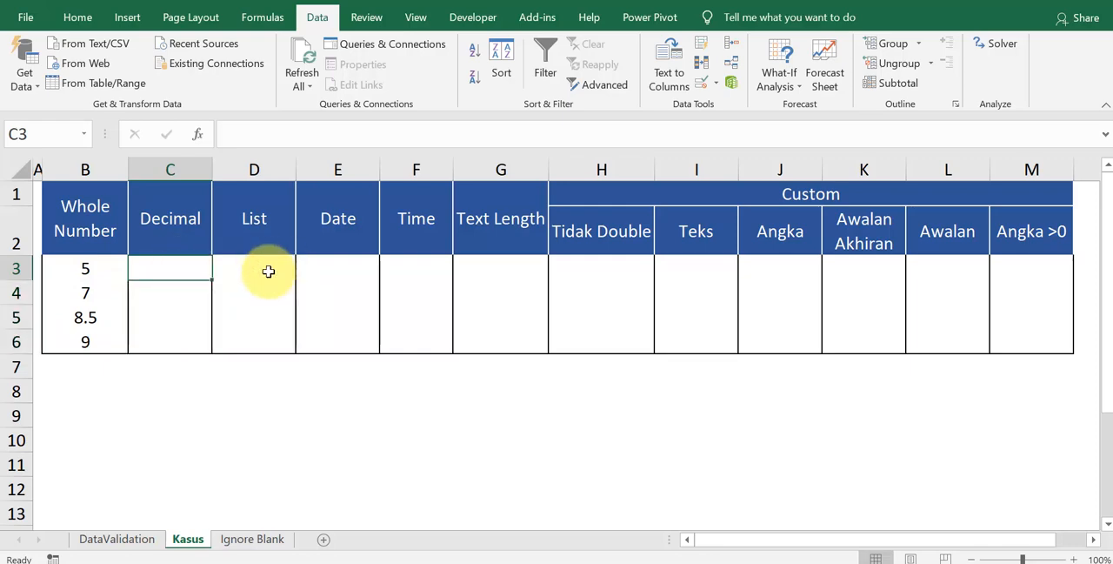
{"action": "type", "text": "5"}
{"action": "key", "text": "Return"}
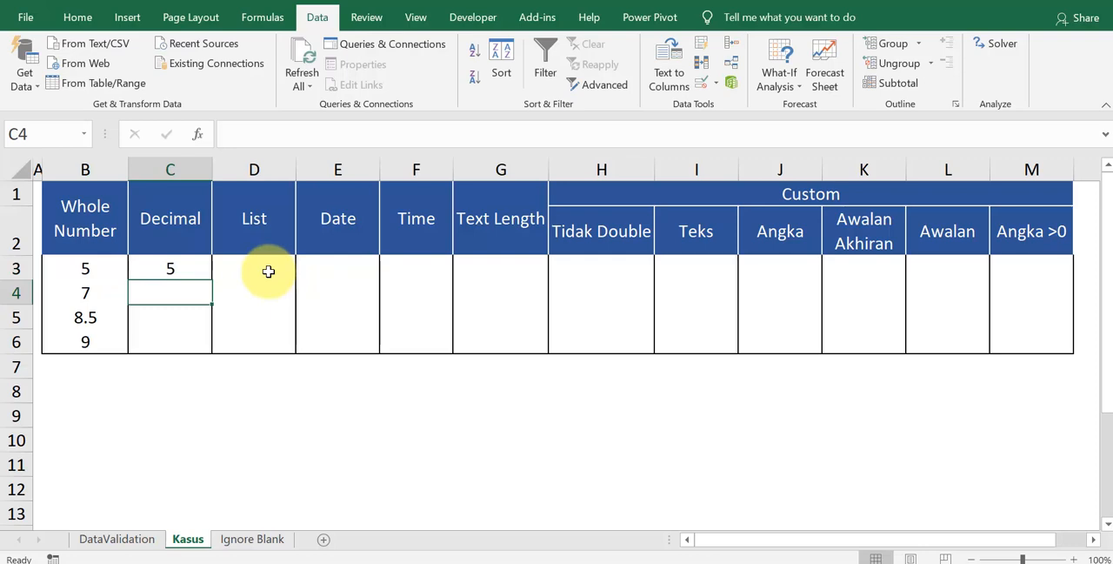
{"action": "type", "text": "6"}
{"action": "key", "text": "Return"}
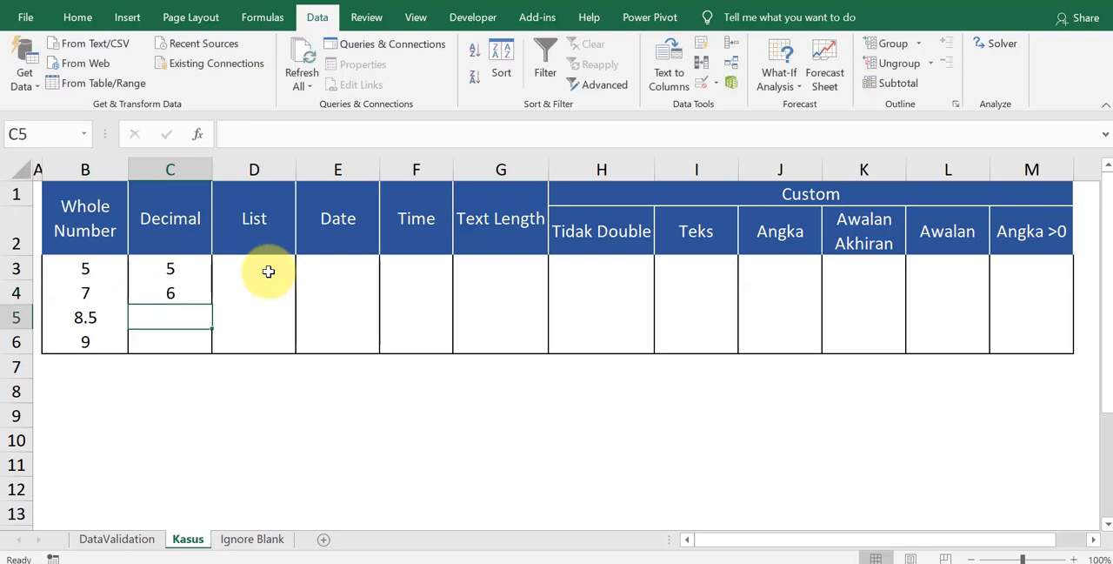
{"action": "type", "text": "8.5"}
{"action": "key", "text": "Return"}
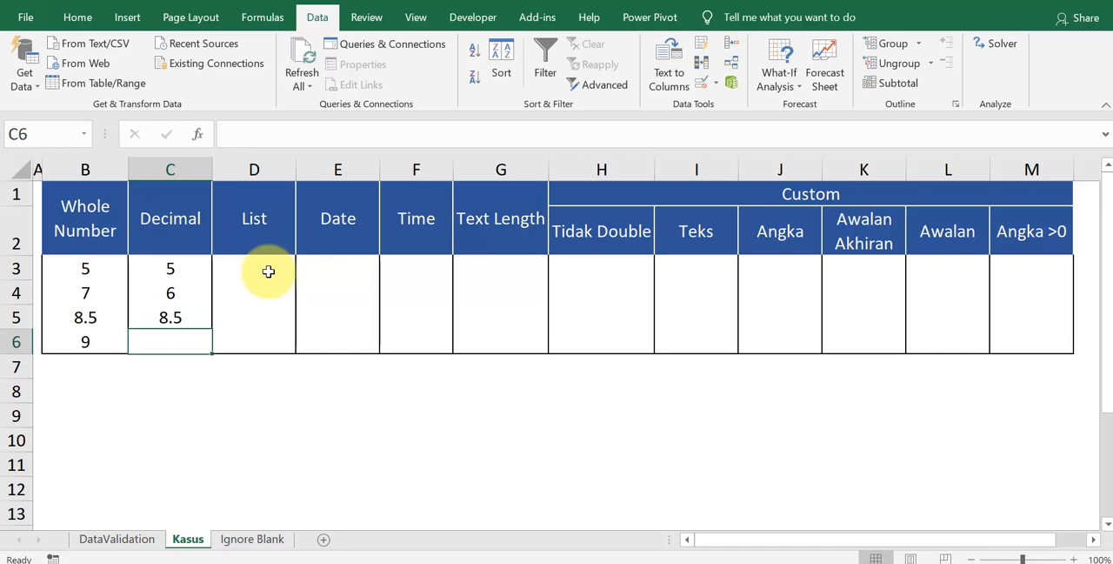
Step: Enter 9 in C6 and replace it with the out-of-range value 11, accepting the Information alert
{"action": "type", "text": "9"}
{"action": "key", "text": "Return"}
{"action": "key", "text": "Up"}
{"action": "type", "text": "11"}
{"action": "key", "text": "Return"}
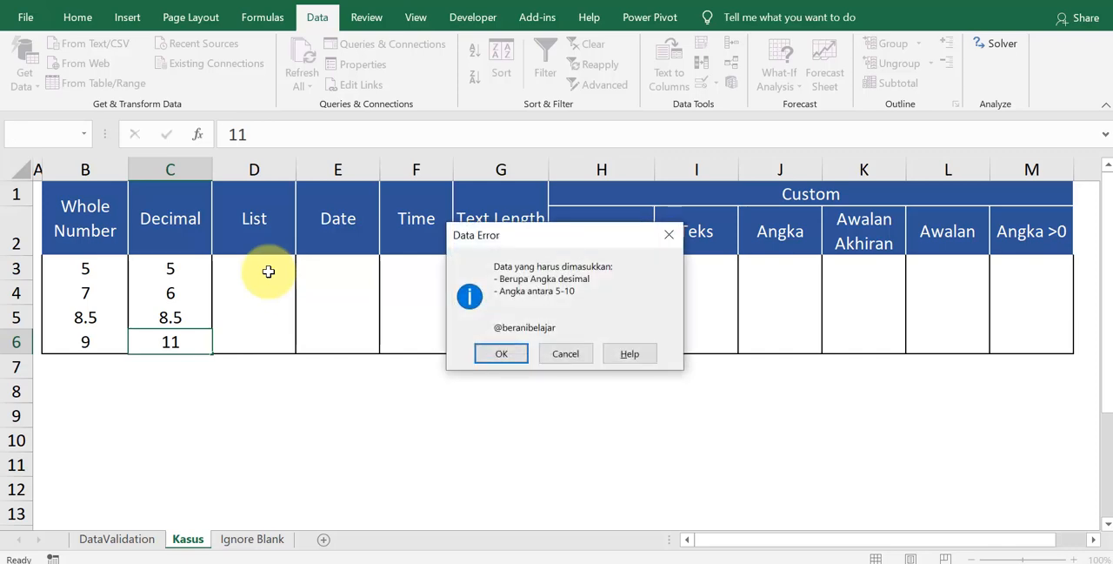
{"action": "left_click", "coordinate": [502, 357]}
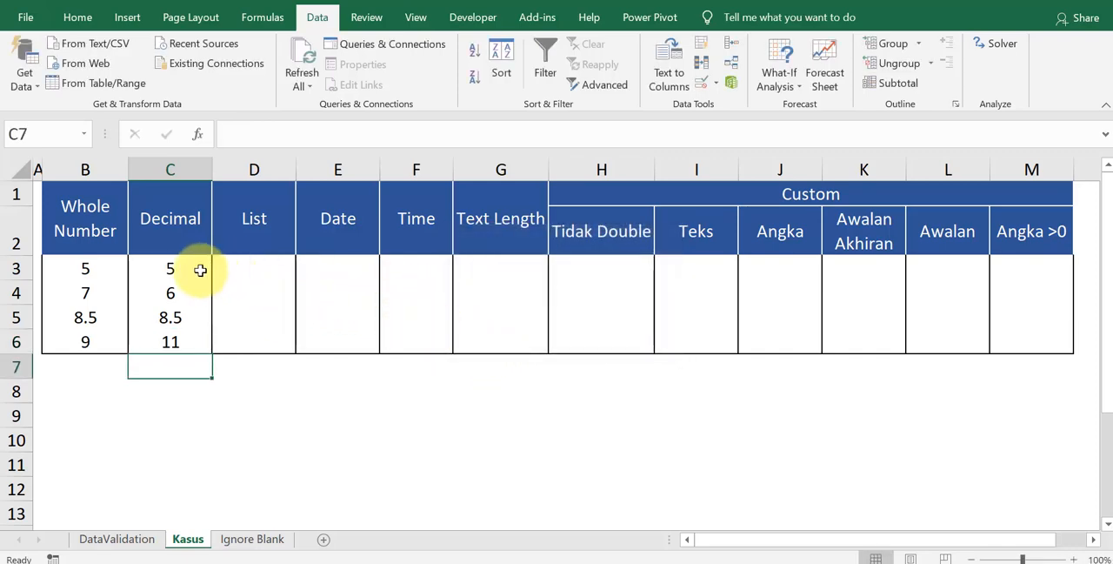
Step: Open Data Validation for D3:D6 in the List column and set the allowed type to List
{"action": "left_click_drag", "start_coordinate": [260, 263], "coordinate": [268, 335]}
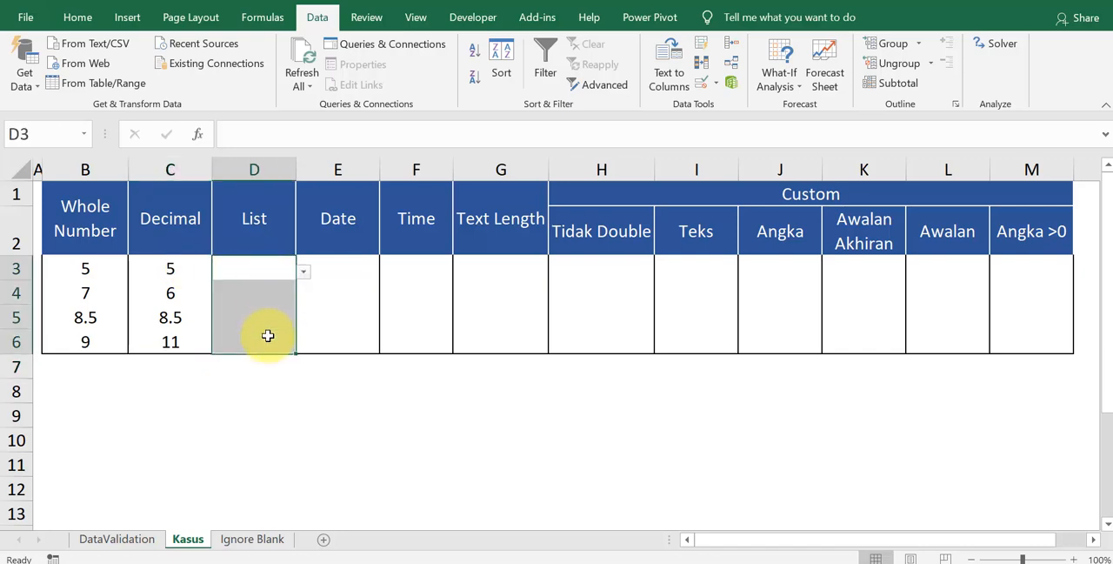
{"action": "key", "text": "alt+d"}
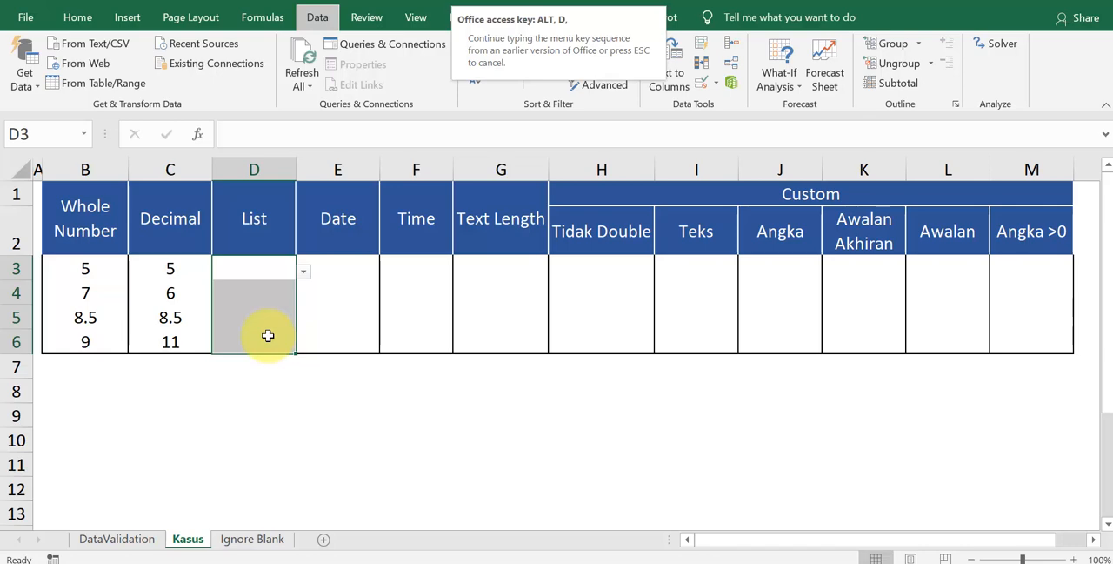
{"action": "key", "text": "l"}
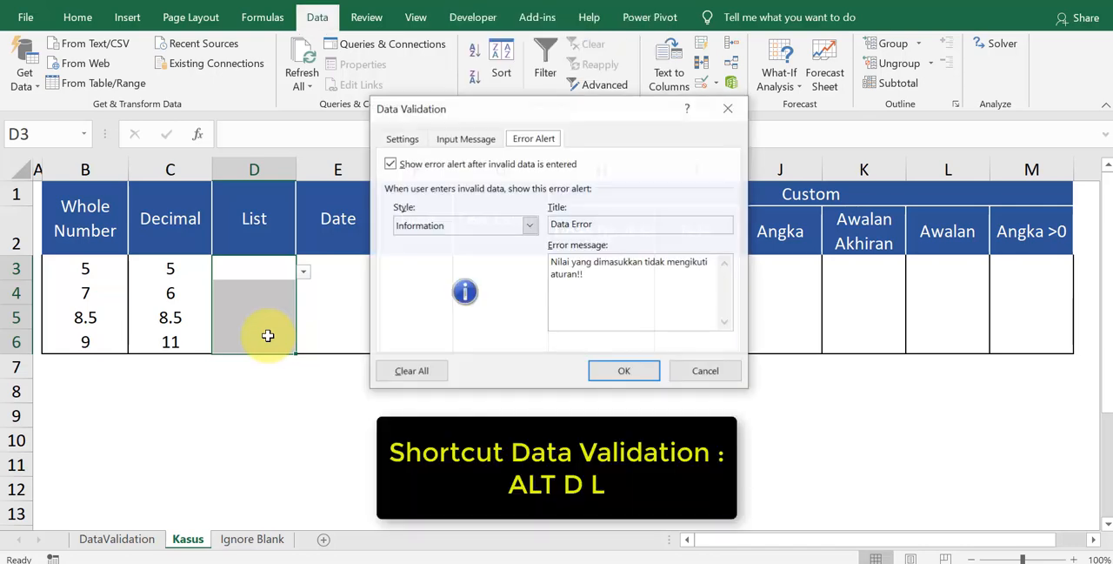
{"action": "left_click", "coordinate": [415, 141]}
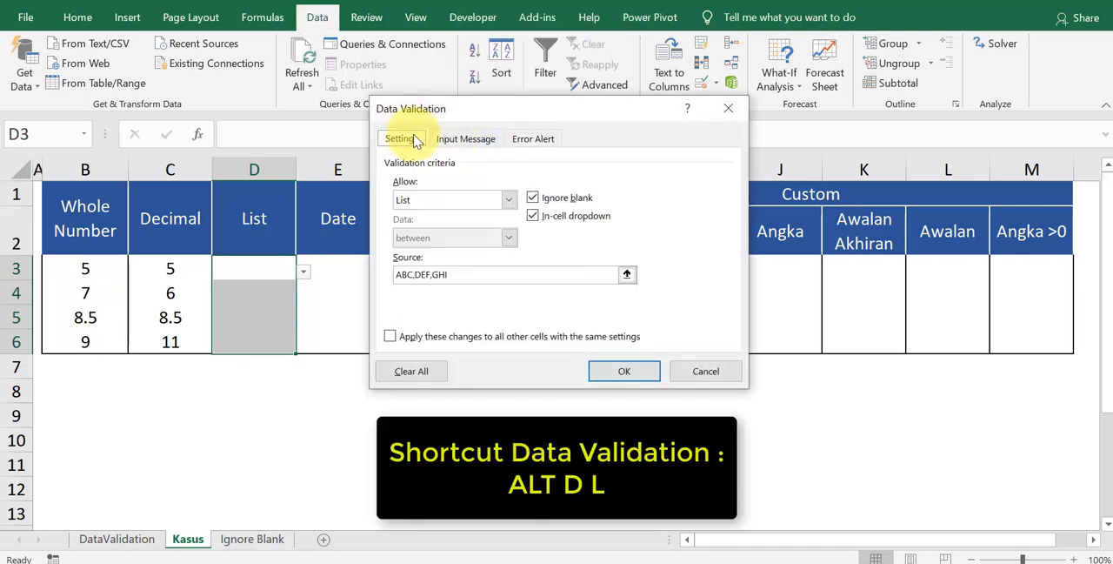
{"action": "left_click", "coordinate": [442, 199]}
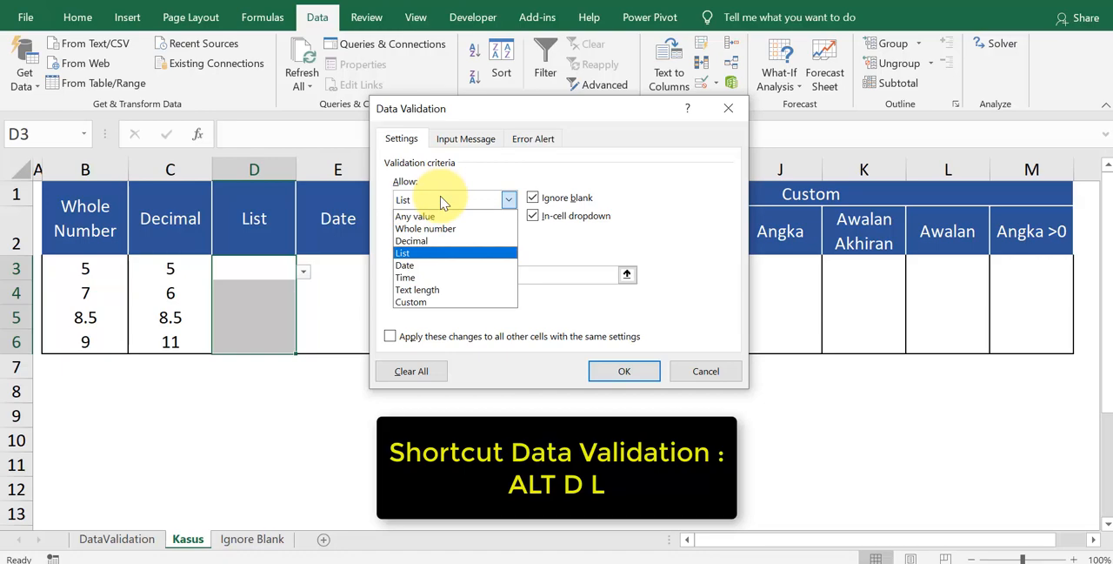
{"action": "left_click", "coordinate": [434, 252]}
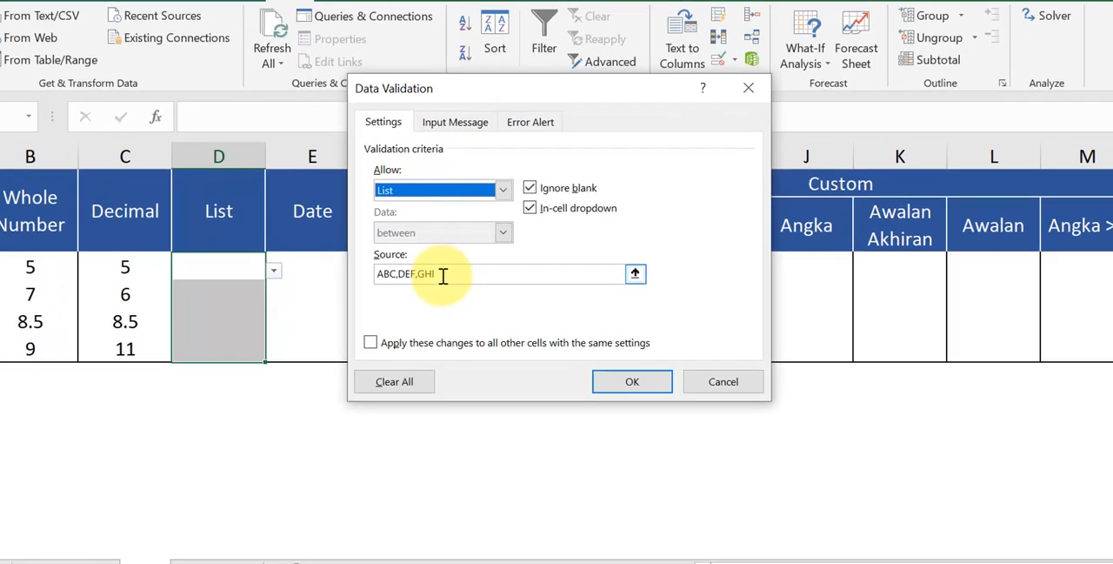
Step: Examine how the entries ABC, DEF and GHI are separated in the list source
{"action": "left_click_drag", "start_coordinate": [451, 274], "coordinate": [395, 273]}
{"action": "left_click", "coordinate": [316, 270]}
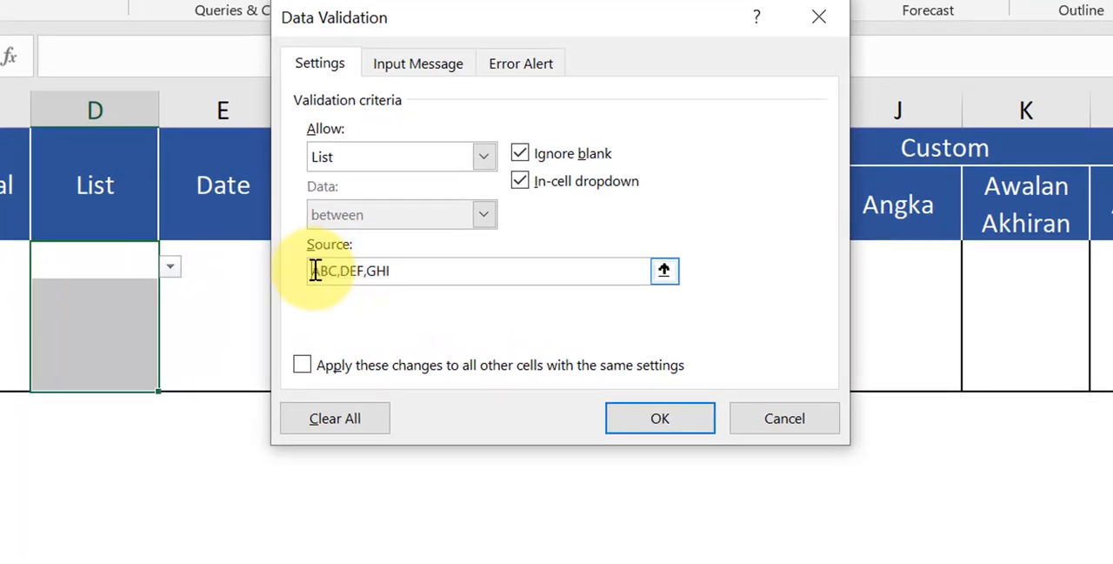
{"action": "left_click_drag", "start_coordinate": [315, 270], "coordinate": [367, 271]}
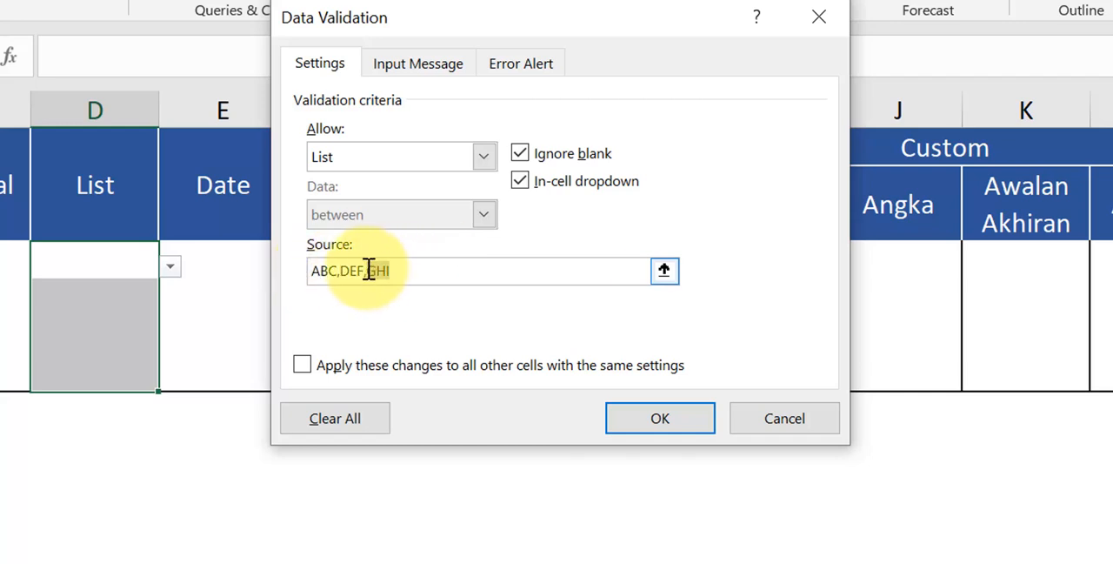
Step: Review the error alert for the list rule and apply the validation to D3:D6
{"action": "left_click", "coordinate": [426, 270]}
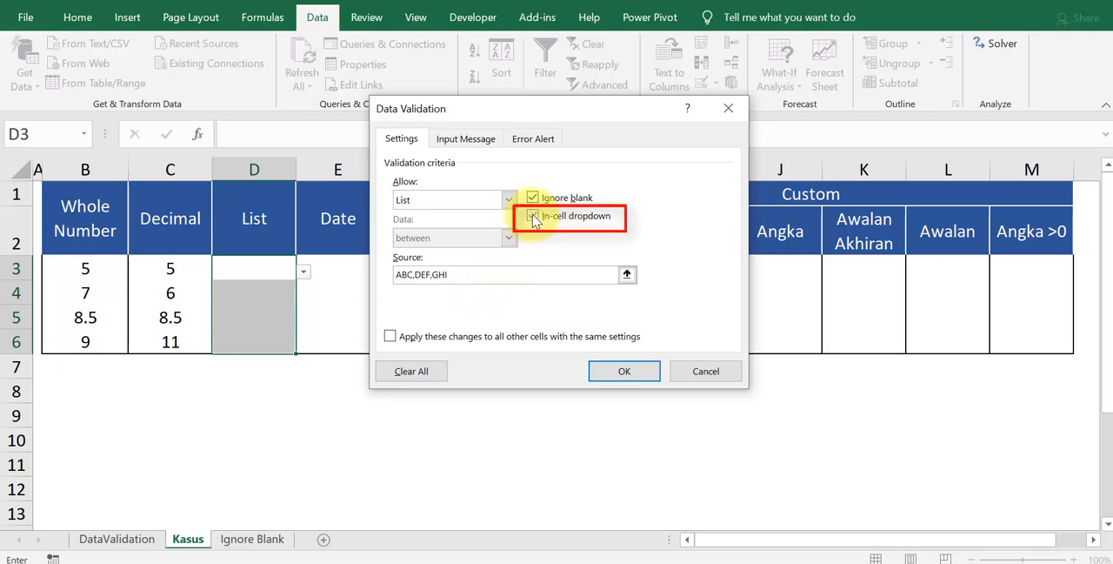
{"action": "left_click", "coordinate": [535, 142]}
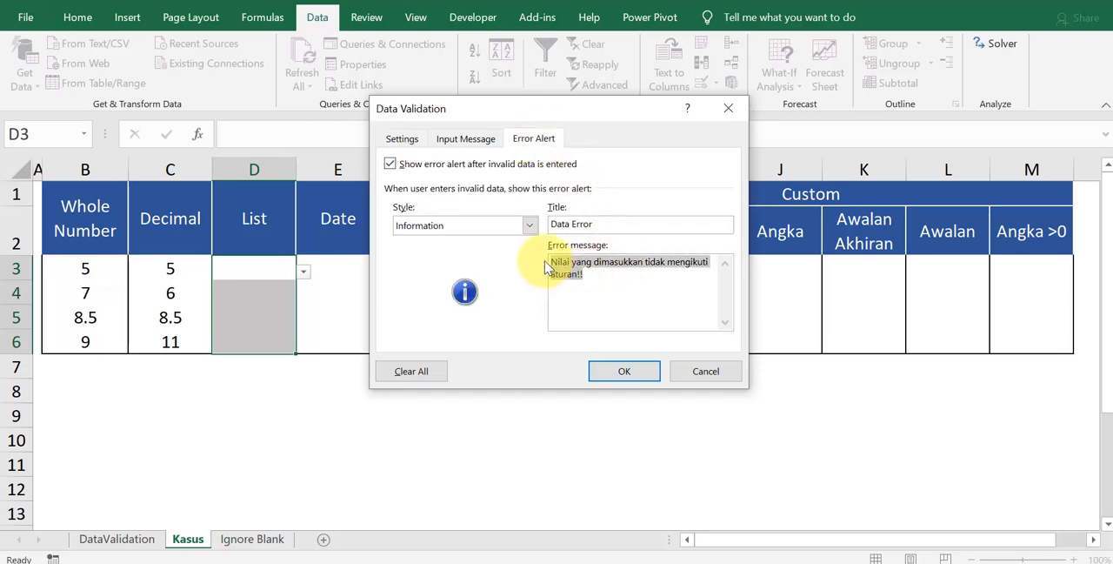
{"action": "left_click_drag", "start_coordinate": [552, 261], "coordinate": [634, 290]}
{"action": "left_click", "coordinate": [628, 373]}
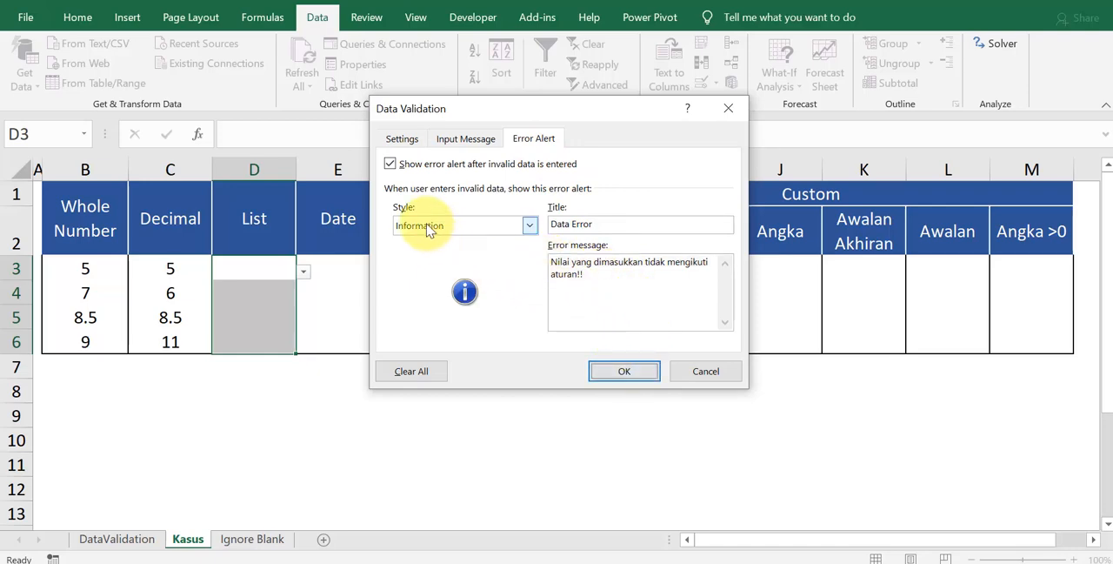
{"action": "left_click", "coordinate": [626, 373]}
Step: Choose DEF in D3 and ABC in D4 from the in-cell dropdown list
{"action": "left_click", "coordinate": [283, 268]}
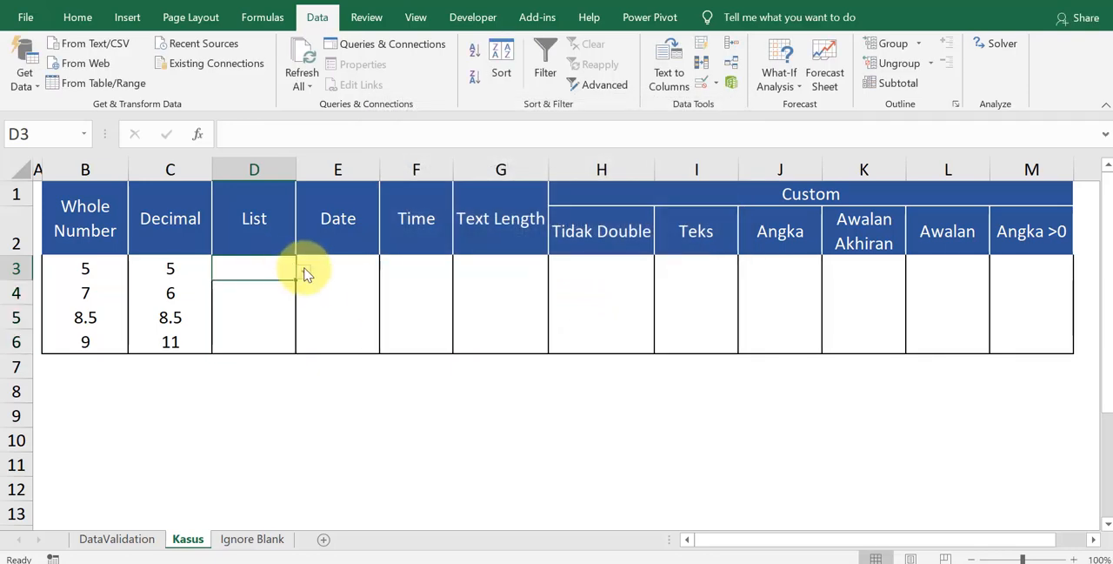
{"action": "left_click", "coordinate": [303, 271]}
{"action": "left_click", "coordinate": [261, 299]}
{"action": "left_click", "coordinate": [288, 294]}
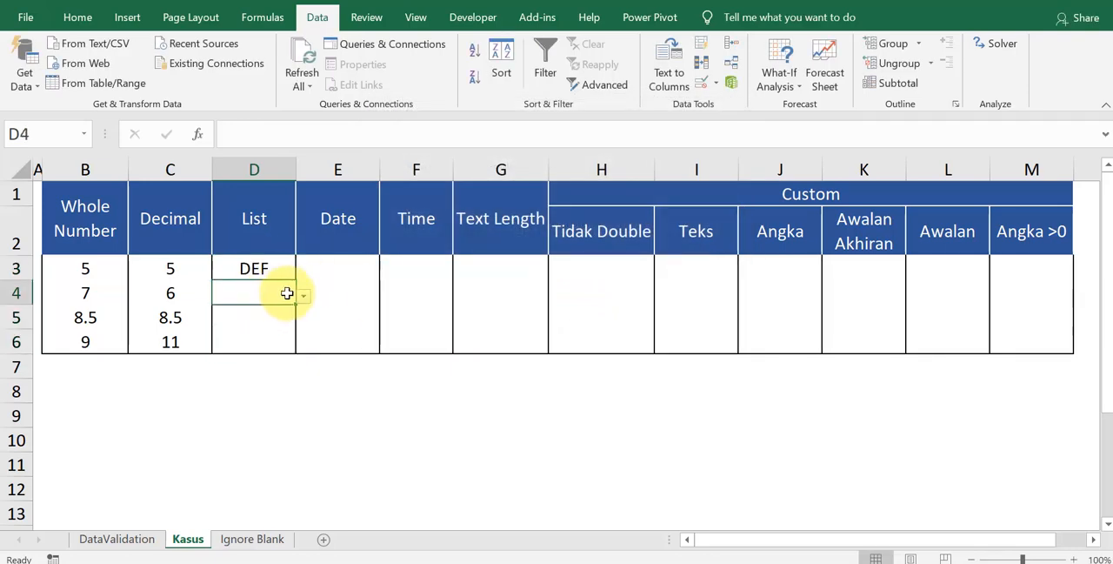
{"action": "left_click", "coordinate": [303, 298]}
{"action": "left_click", "coordinate": [261, 310]}
Step: Choose DEF in D5 and GHI in D6 from the in-cell dropdown list
{"action": "left_click", "coordinate": [291, 318]}
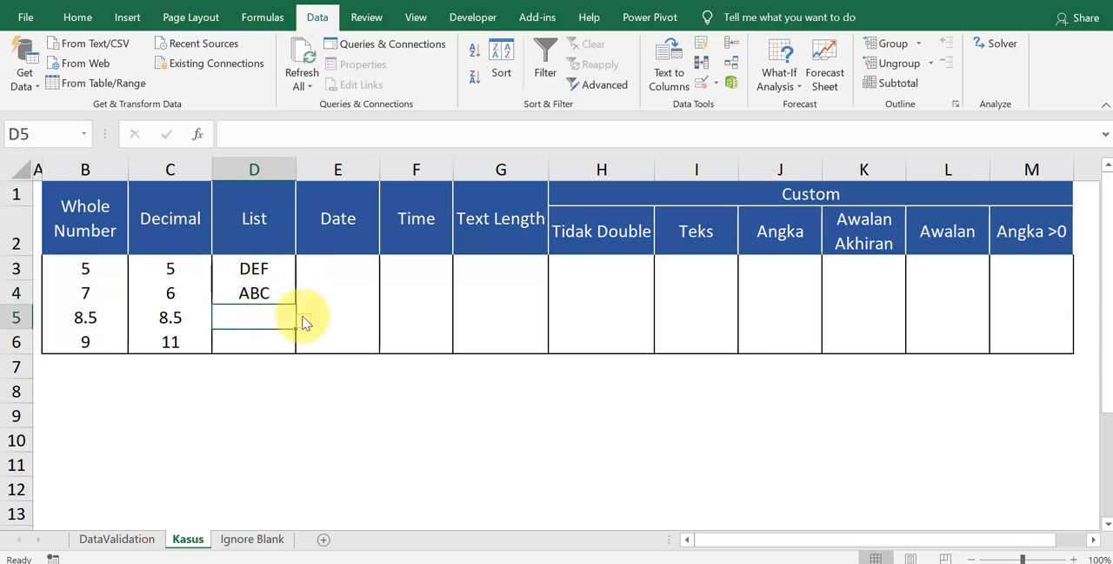
{"action": "left_click", "coordinate": [306, 321]}
{"action": "left_click", "coordinate": [259, 348]}
{"action": "left_click", "coordinate": [278, 344]}
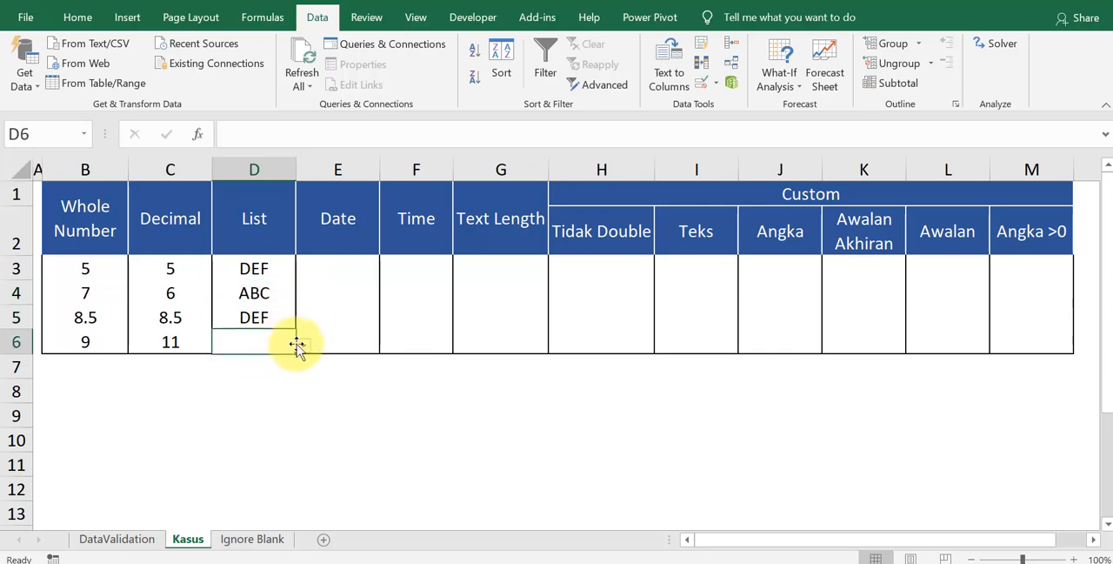
{"action": "left_click", "coordinate": [298, 347]}
{"action": "left_click", "coordinate": [255, 384]}
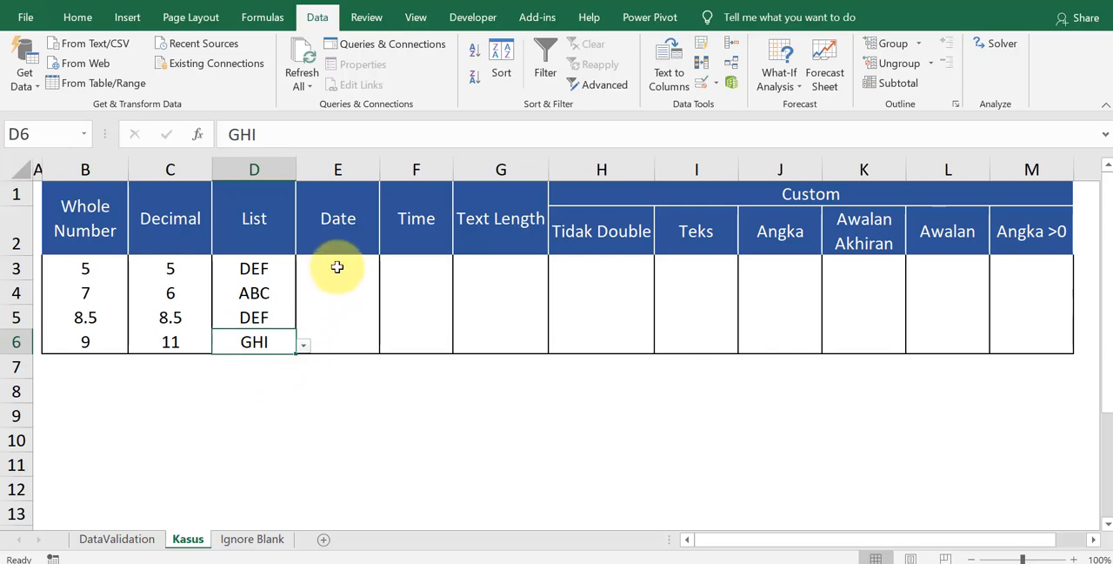
Step: Open Data Validation for E3:E6 in the Date column and set the allowed type to Date
{"action": "left_click_drag", "start_coordinate": [339, 263], "coordinate": [331, 335]}
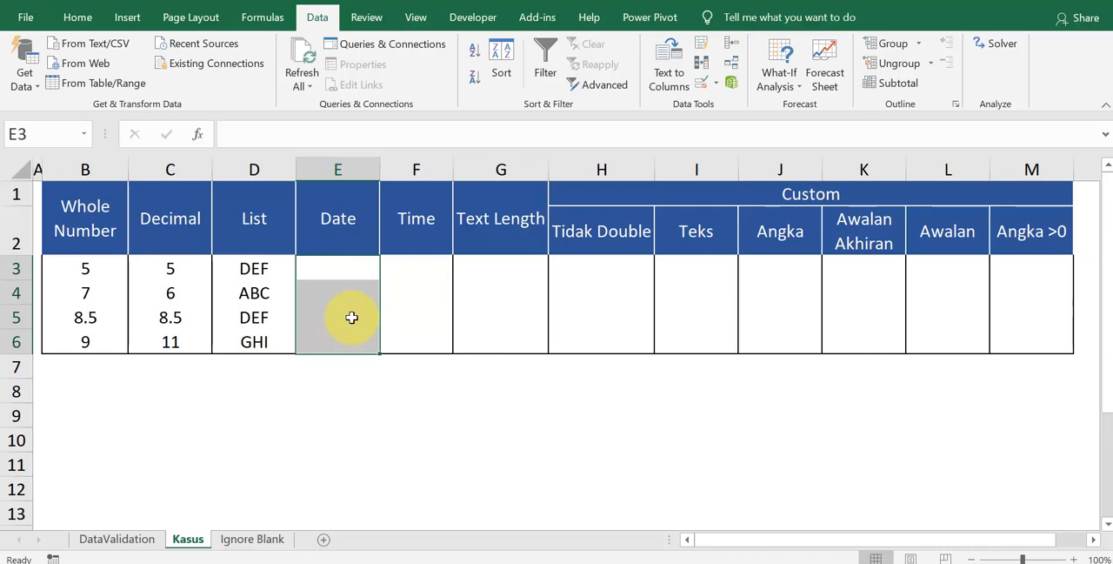
{"action": "key", "text": "alt+d"}
{"action": "key", "text": "l"}
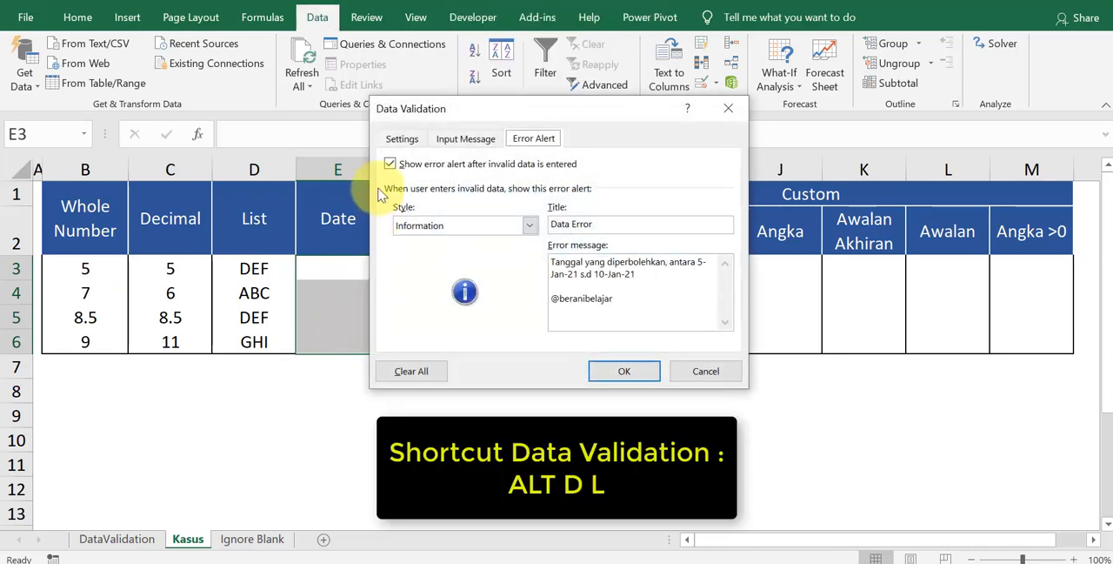
{"action": "left_click", "coordinate": [401, 139]}
{"action": "left_click", "coordinate": [427, 199]}
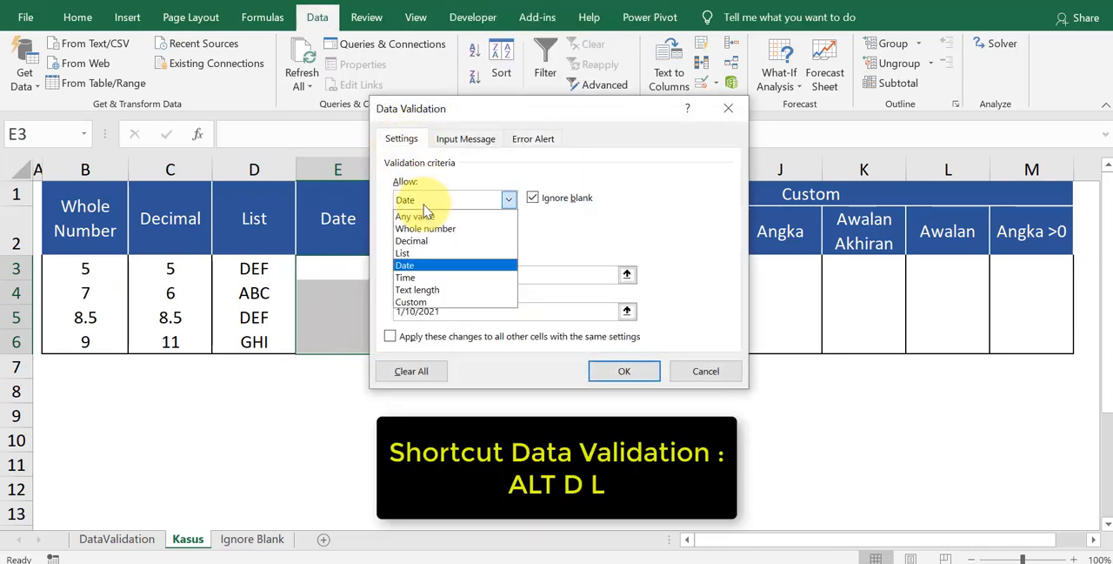
{"action": "left_click", "coordinate": [425, 267]}
Step: Check the date rule's start date, end date and error message, and apply the validation to E3:E6
{"action": "left_click_drag", "start_coordinate": [444, 273], "coordinate": [392, 275]}
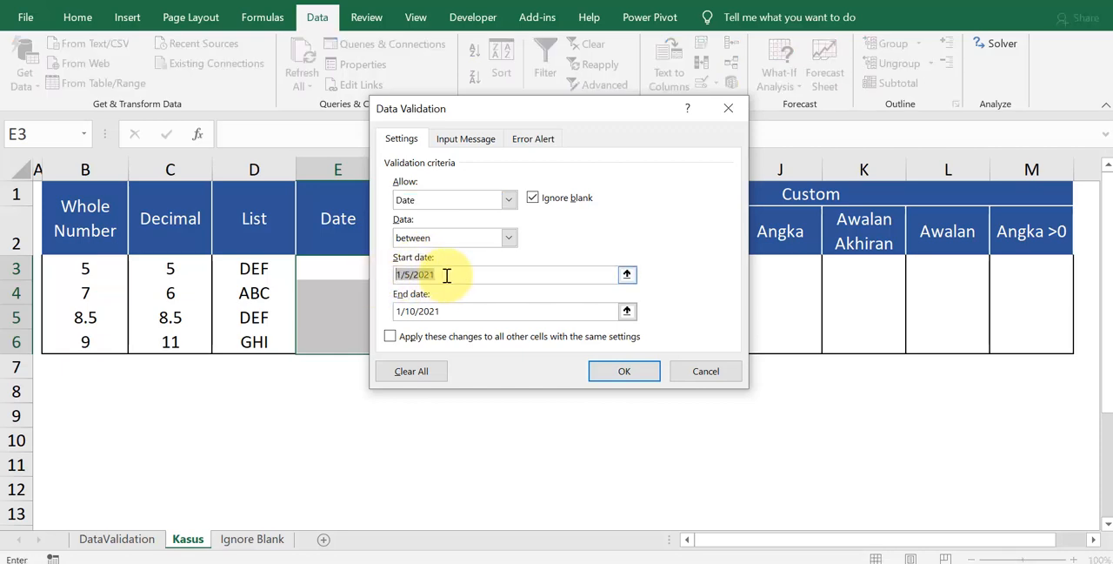
{"action": "left_click_drag", "start_coordinate": [444, 309], "coordinate": [384, 310]}
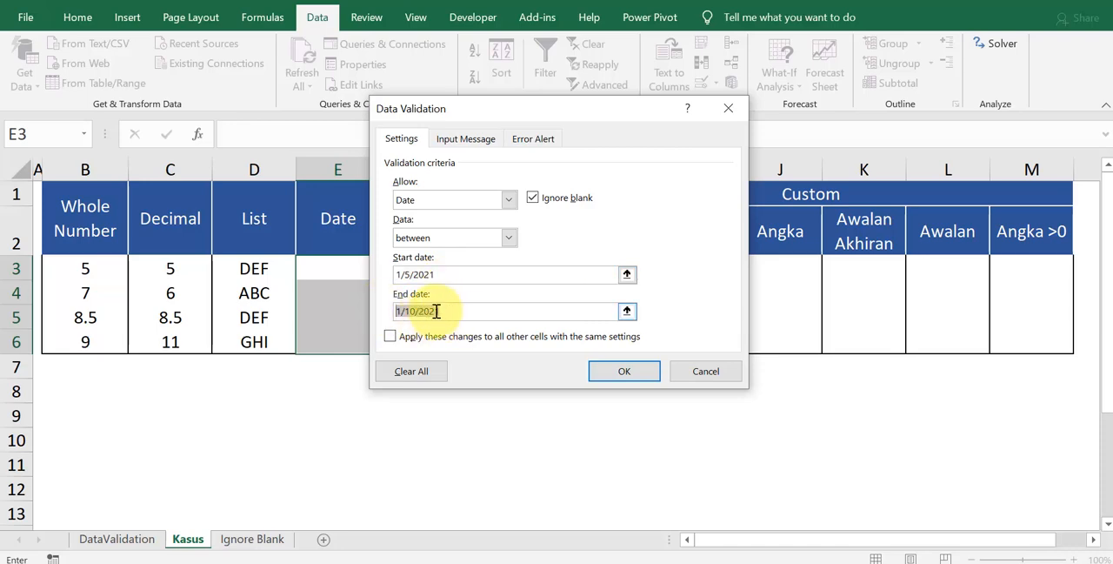
{"action": "left_click", "coordinate": [536, 141]}
{"action": "left_click_drag", "start_coordinate": [636, 273], "coordinate": [553, 266]}
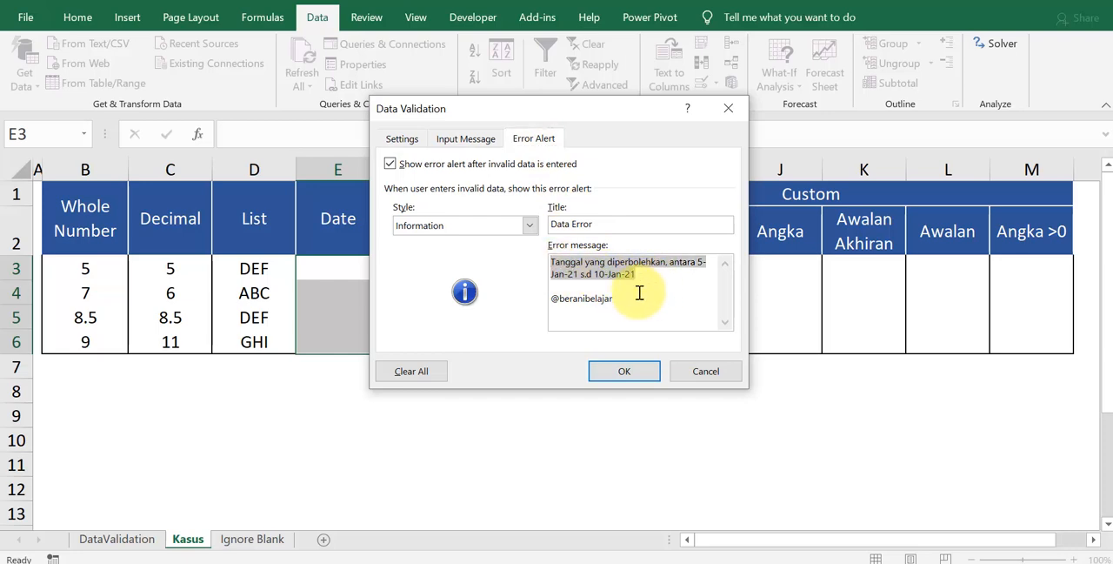
{"action": "left_click", "coordinate": [623, 372]}
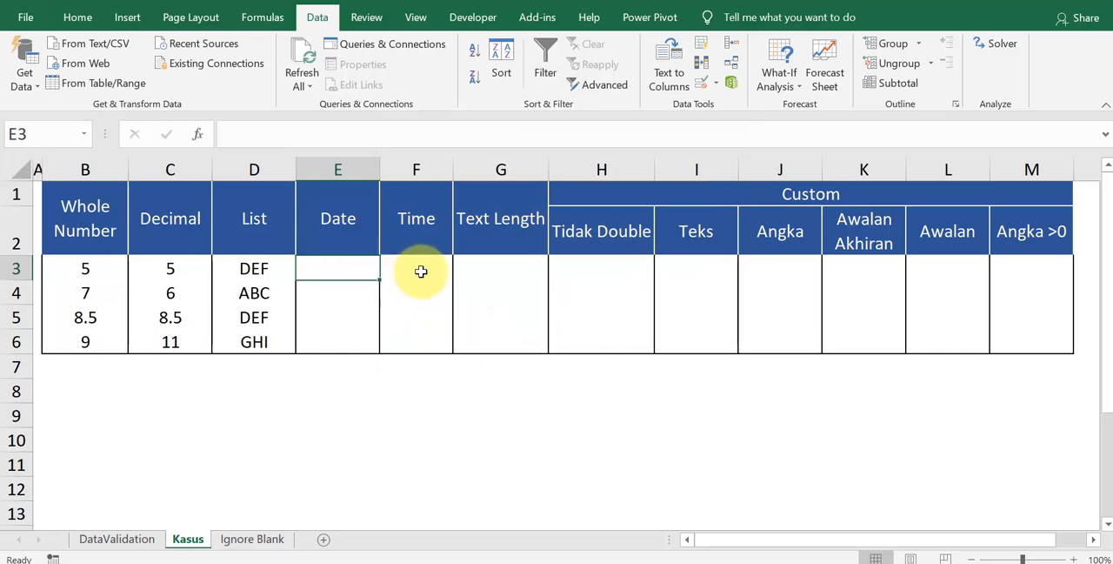
Step: Enter the out-of-range date 4 jan 2021 in E3 and accept the Information alert
{"action": "type", "text": "4 jan 2021"}
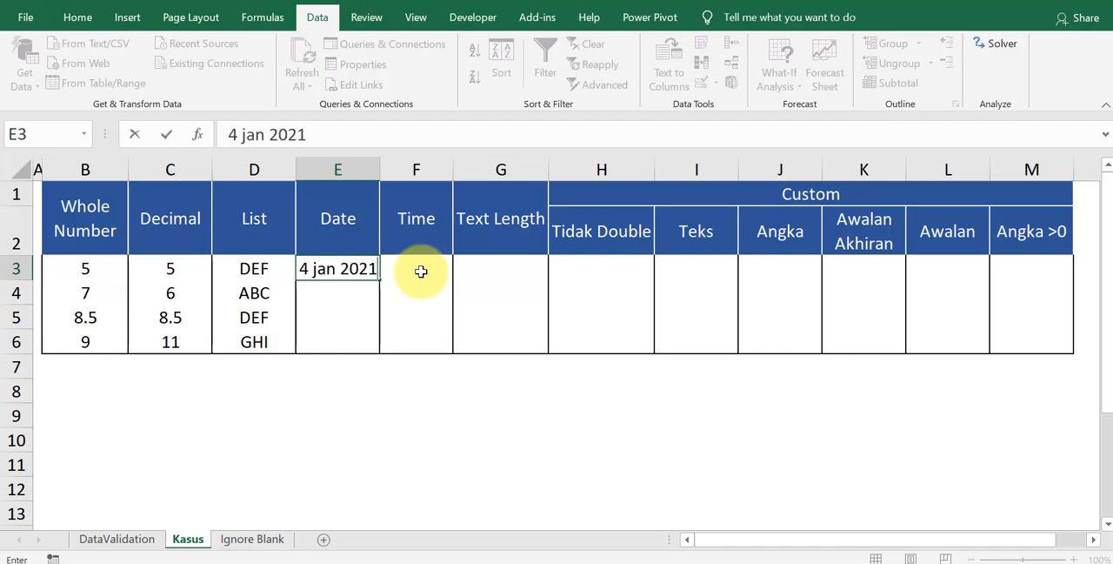
{"action": "key", "text": "Return"}
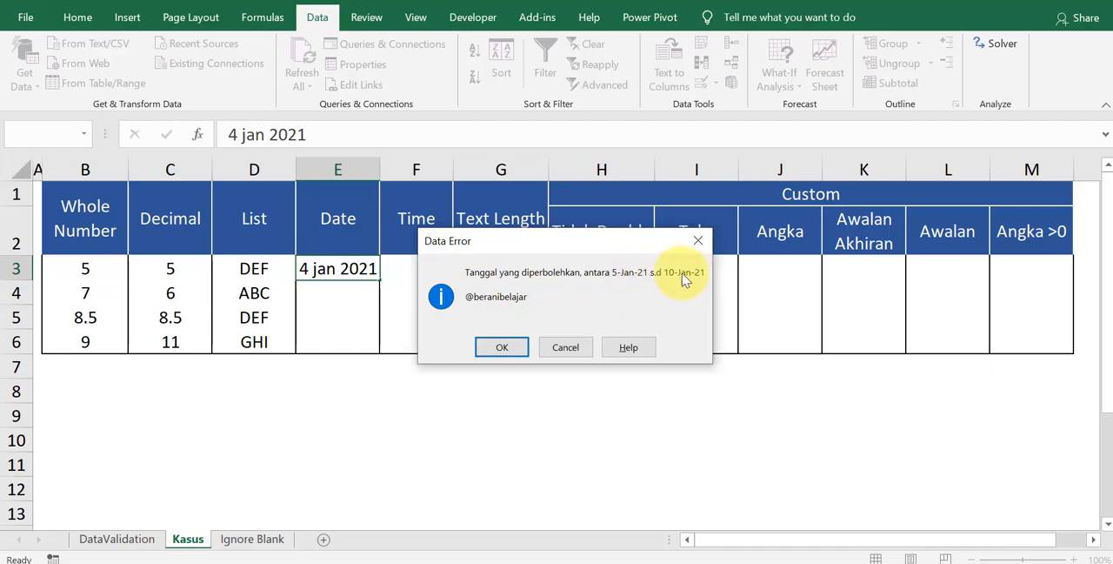
{"action": "left_click", "coordinate": [504, 348]}
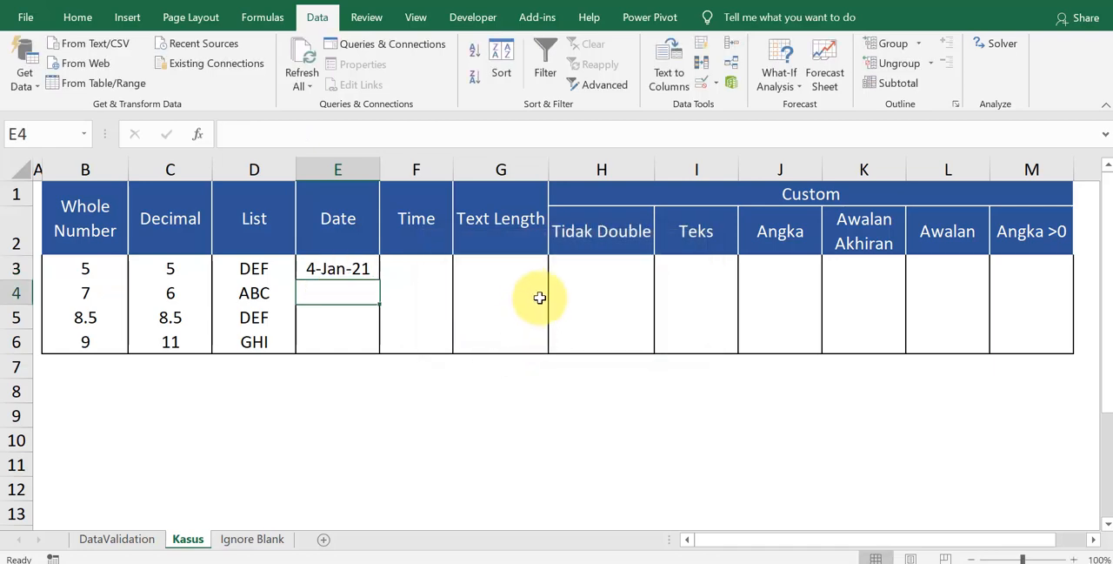
Step: Enter 5 jan 2021 in E4, 7 jan 2021 in E5 and 10 jan 2021 in E6 to test the date rule
{"action": "type", "text": "5 jan 2021"}
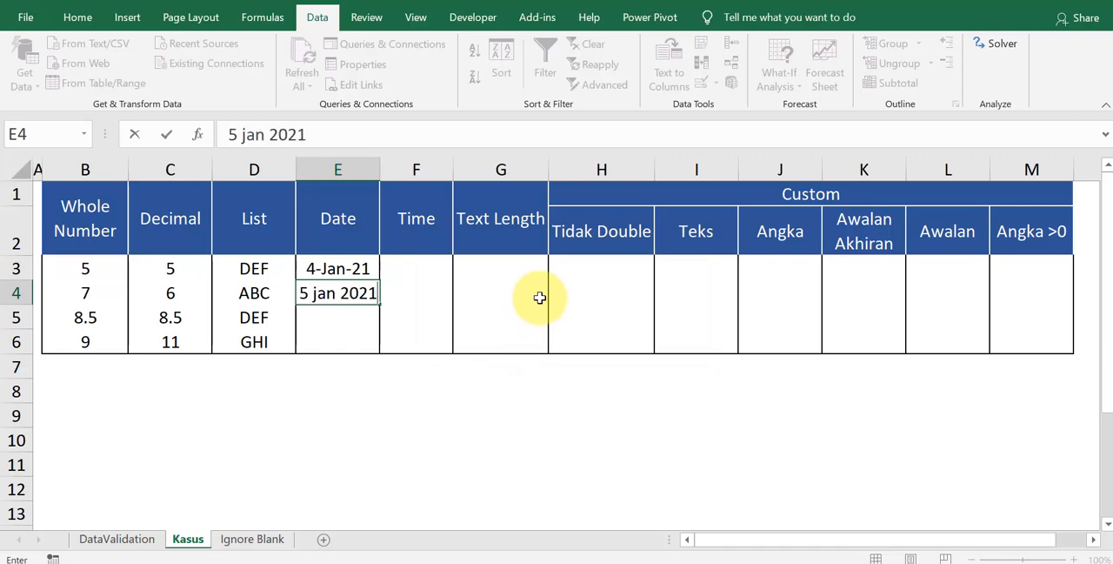
{"action": "key", "text": "Return"}
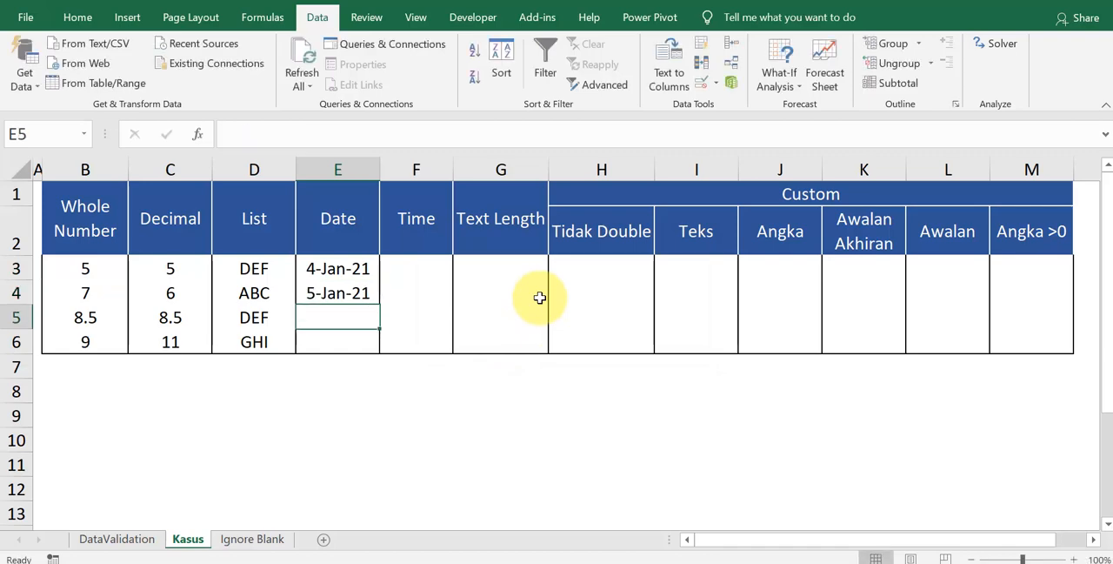
{"action": "type", "text": "7"}
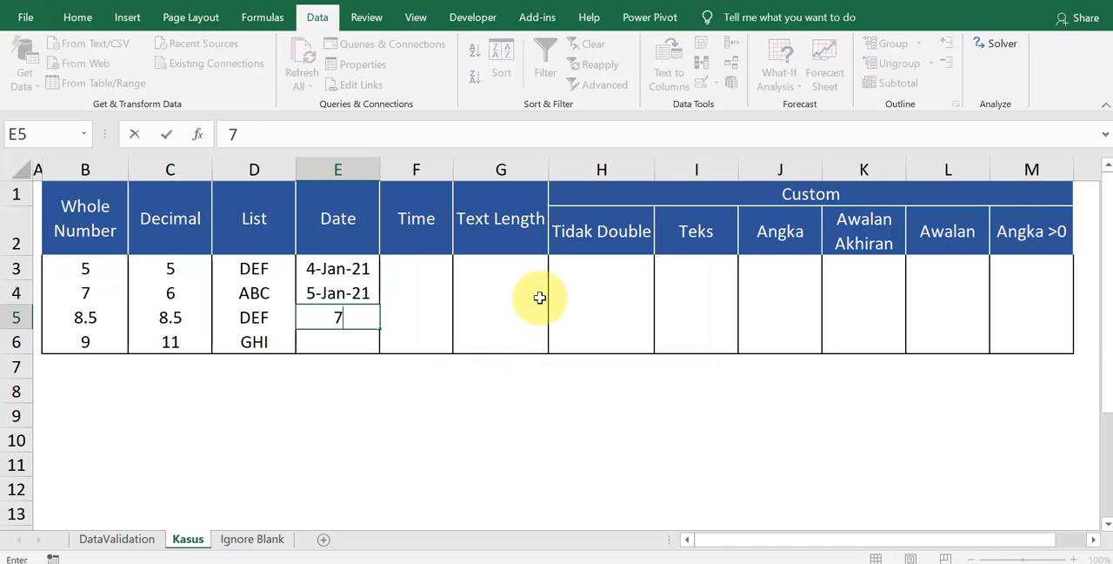
{"action": "type", "text": " jan 2021"}
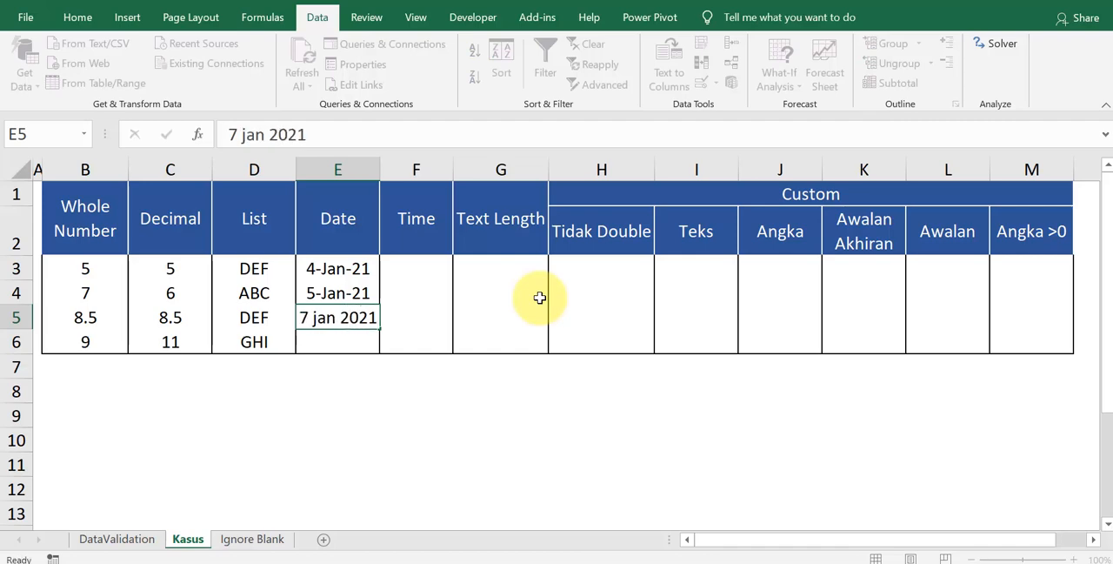
{"action": "key", "text": "Return"}
{"action": "type", "text": "1"}
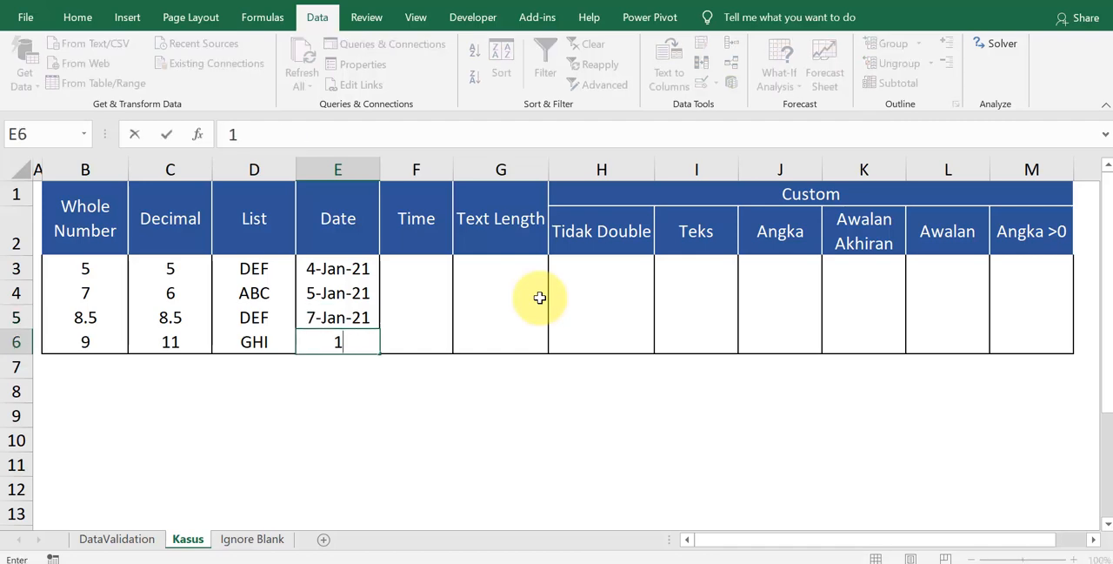
{"action": "type", "text": "0 jan 2021"}
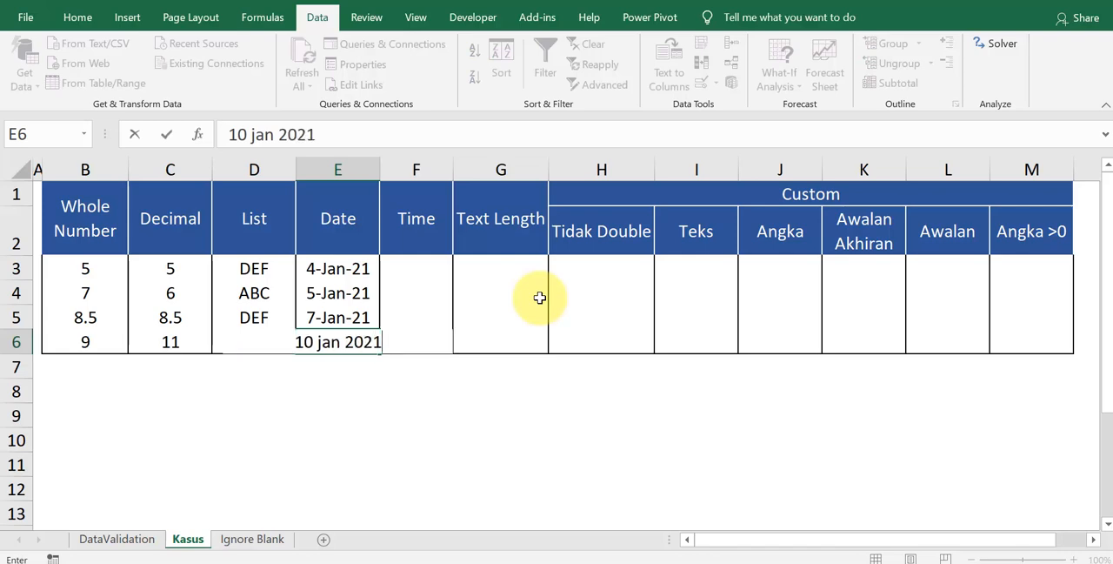
{"action": "key", "text": "Return"}
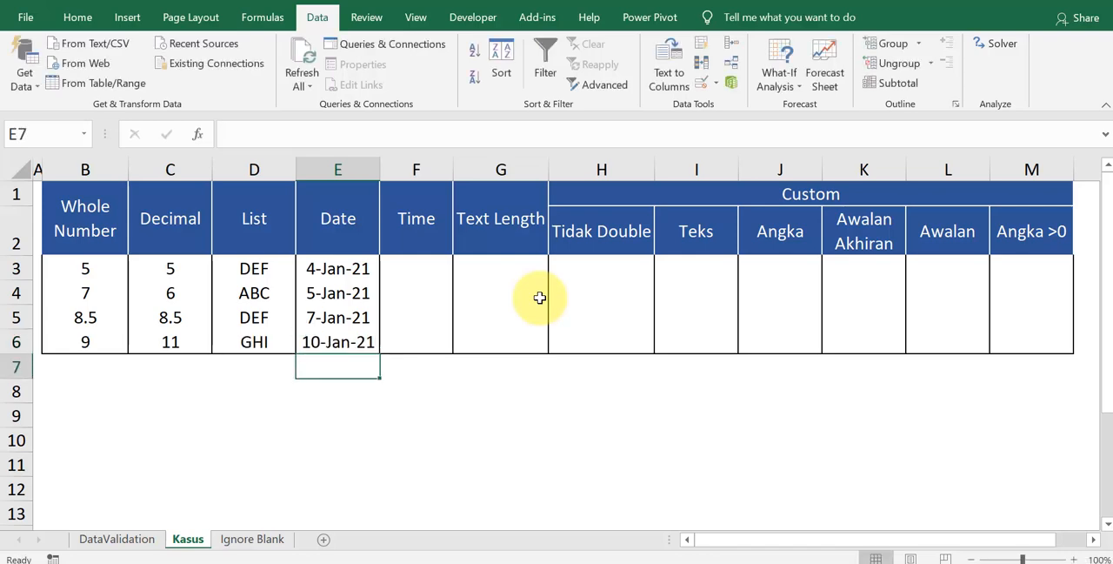
Step: Open Data Validation for F3:F6 in the Time column and set the allowed type to Time
{"action": "left_click_drag", "start_coordinate": [420, 274], "coordinate": [419, 344]}
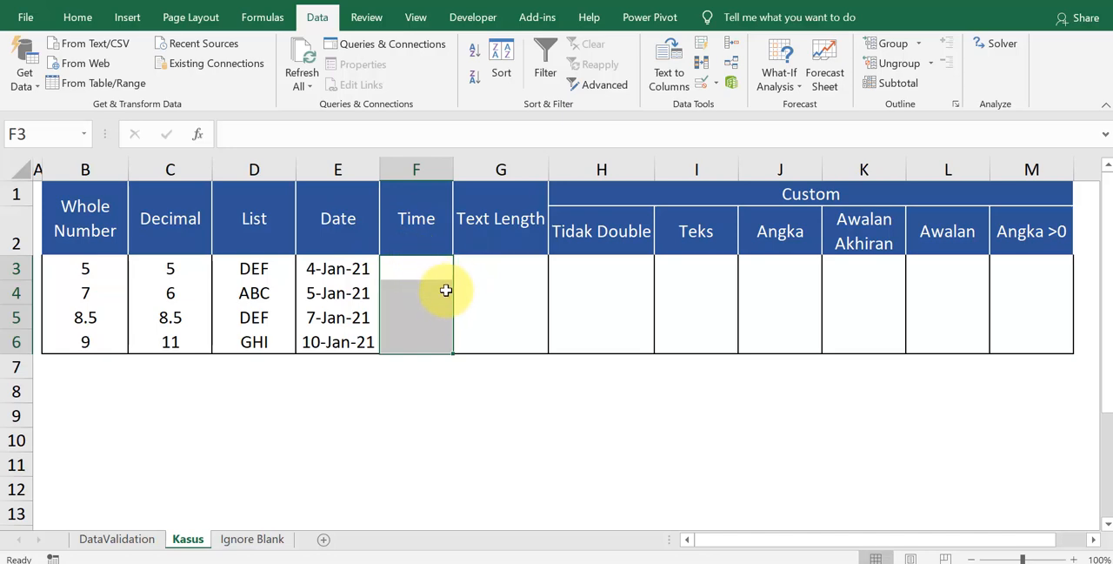
{"action": "key", "text": "alt+d"}
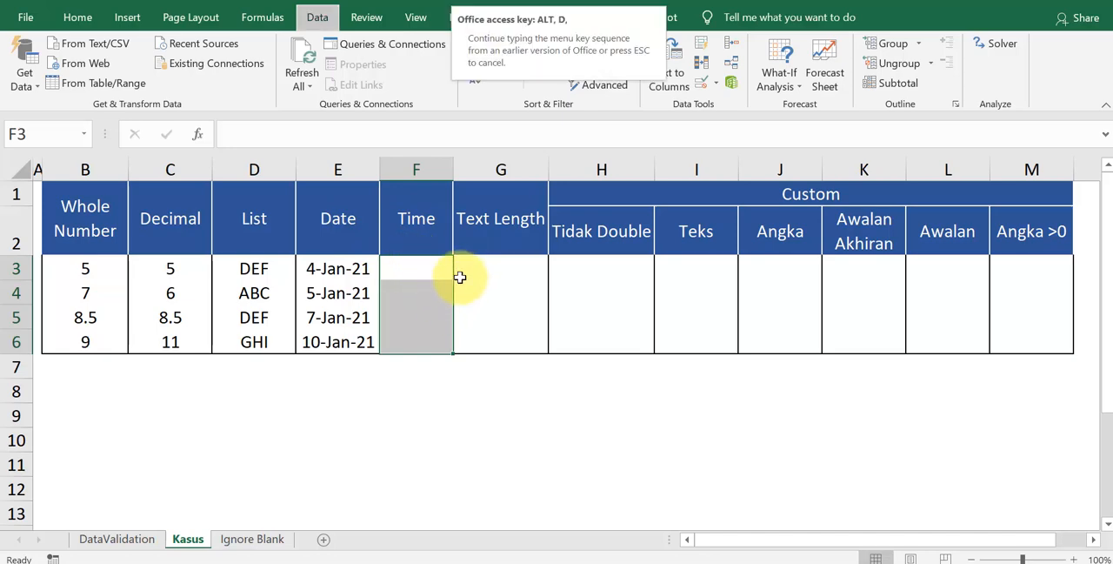
{"action": "key", "text": "l"}
{"action": "left_click", "coordinate": [402, 141]}
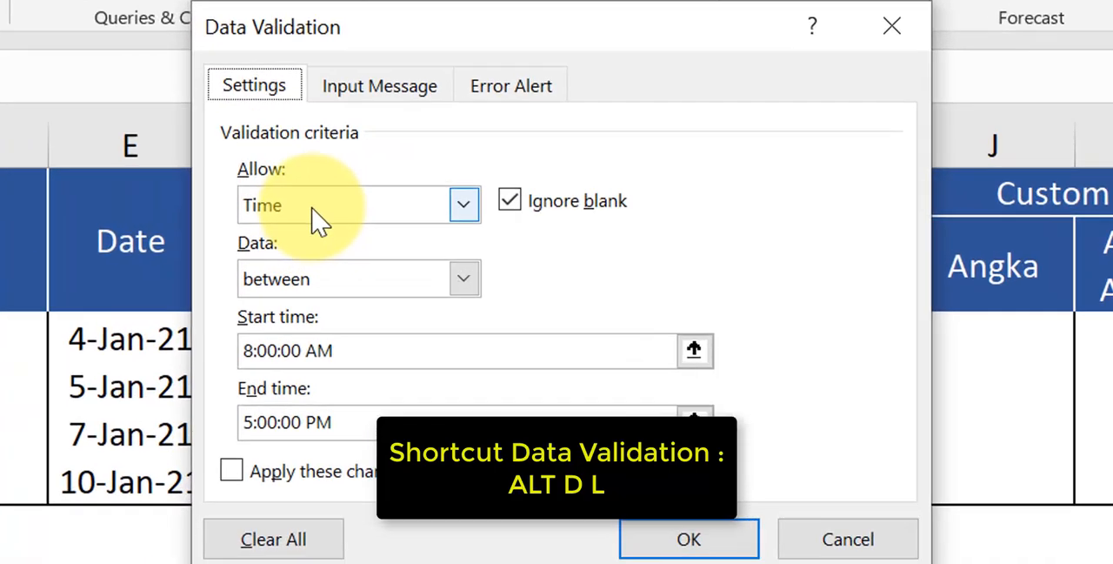
{"action": "left_click", "coordinate": [434, 201]}
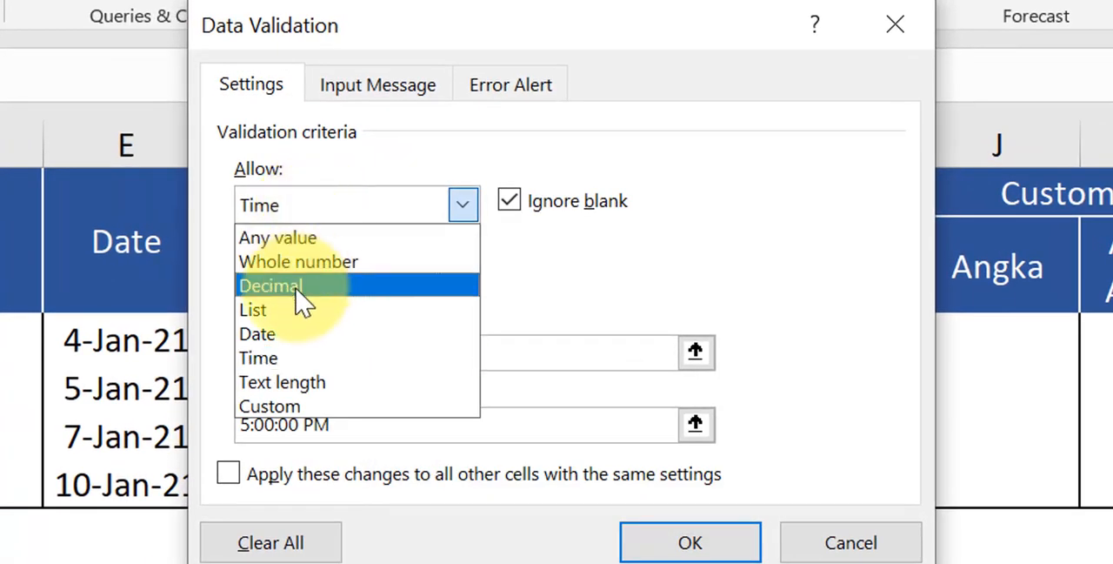
{"action": "left_click", "coordinate": [304, 360]}
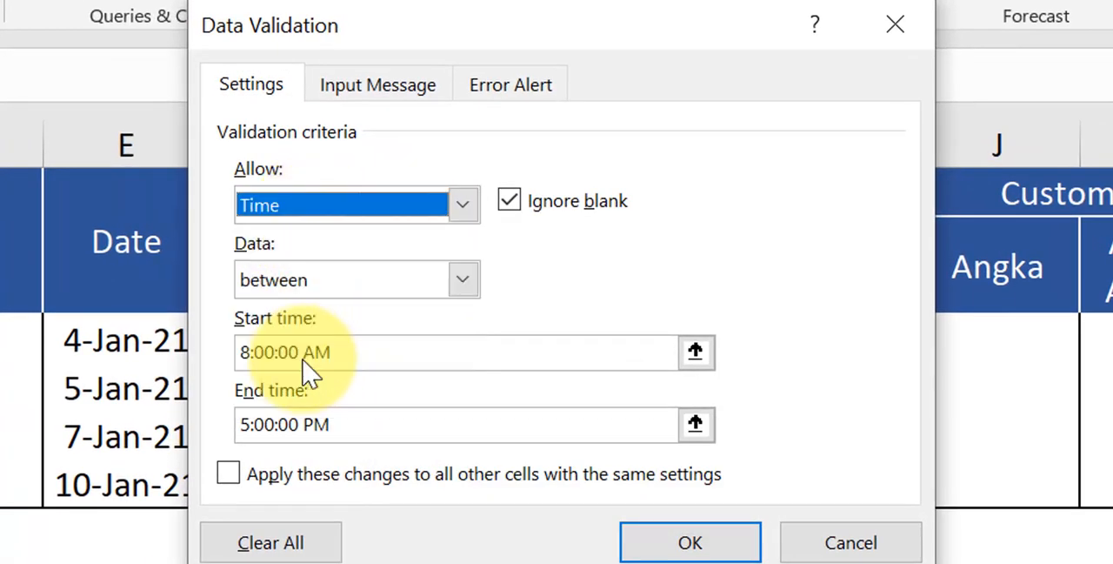
Step: Check the time rule's start time, end time and error message, and apply the validation to F3:F6
{"action": "left_click", "coordinate": [352, 356]}
{"action": "left_click_drag", "start_coordinate": [353, 355], "coordinate": [236, 352]}
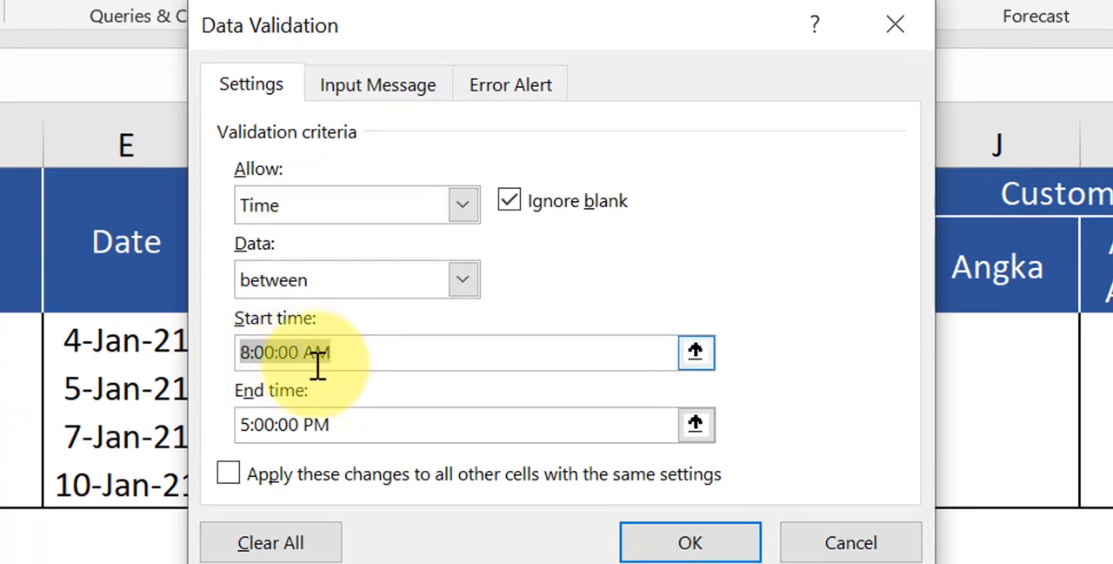
{"action": "left_click", "coordinate": [354, 435]}
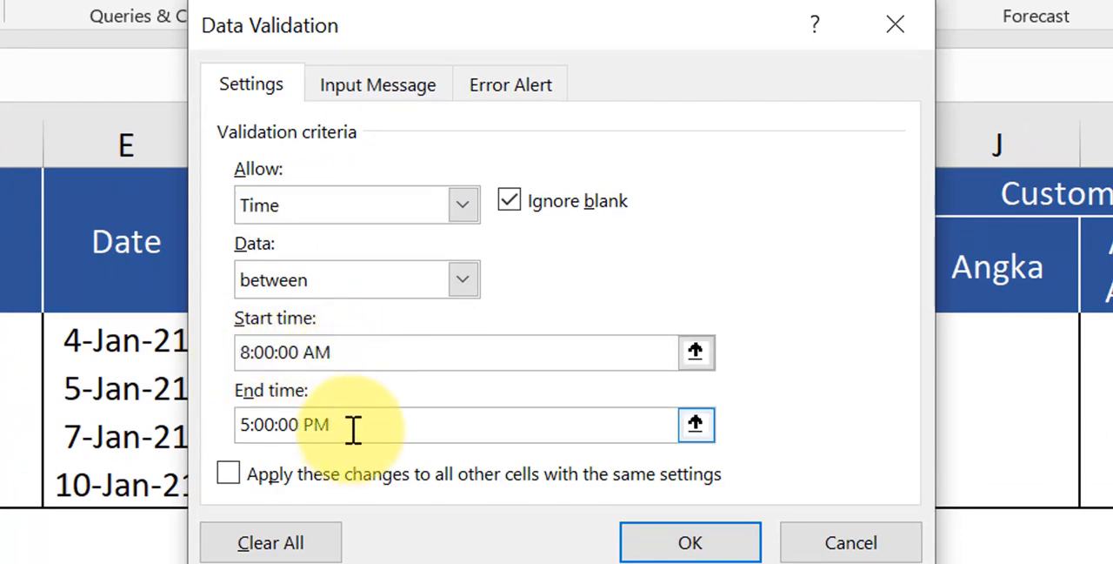
{"action": "left_click_drag", "start_coordinate": [352, 430], "coordinate": [217, 406]}
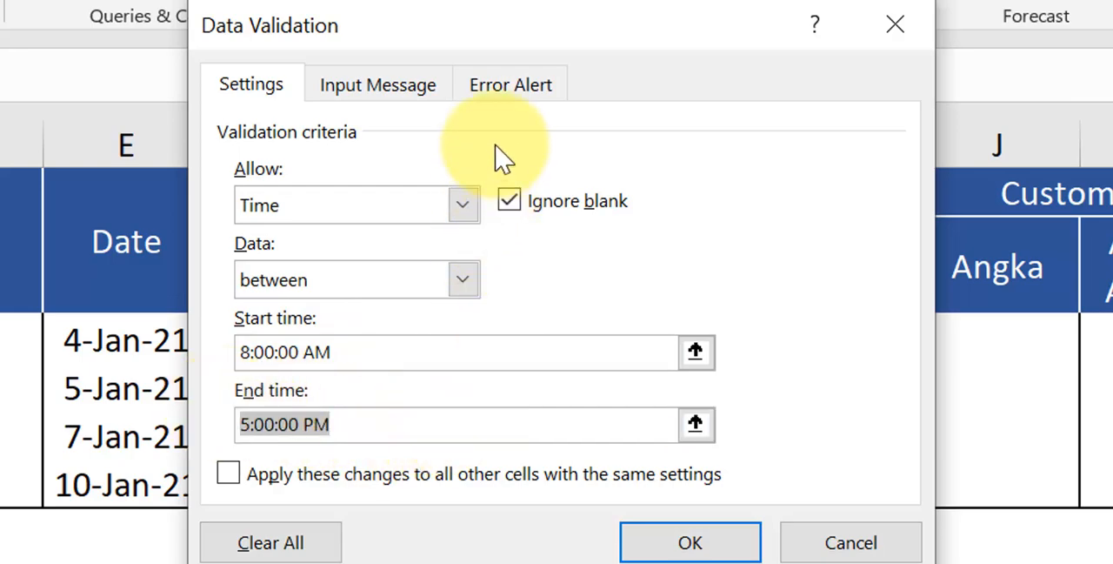
{"action": "left_click", "coordinate": [510, 92]}
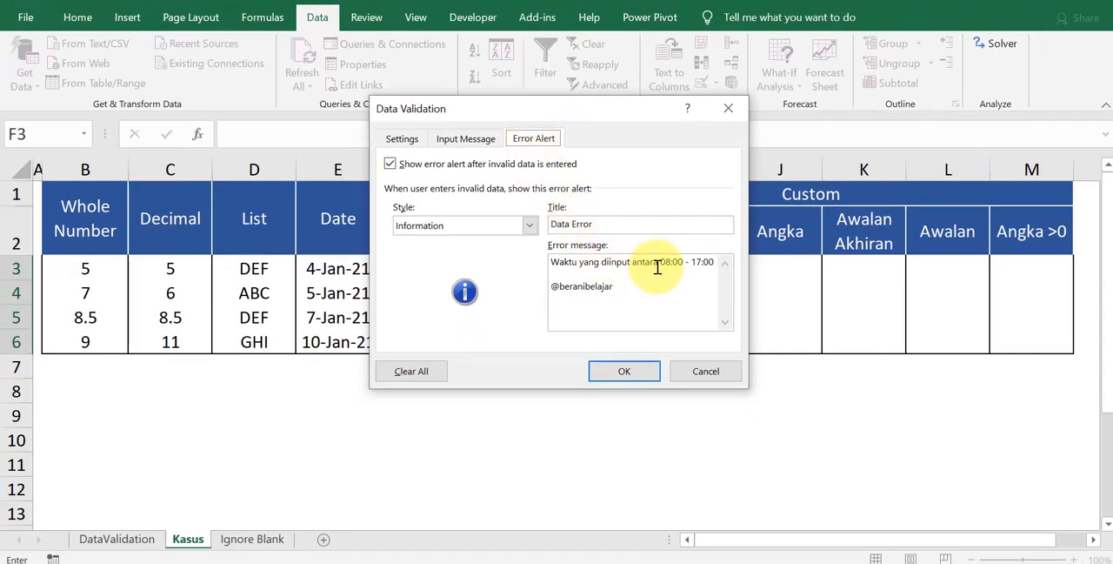
{"action": "left_click_drag", "start_coordinate": [552, 261], "coordinate": [715, 262]}
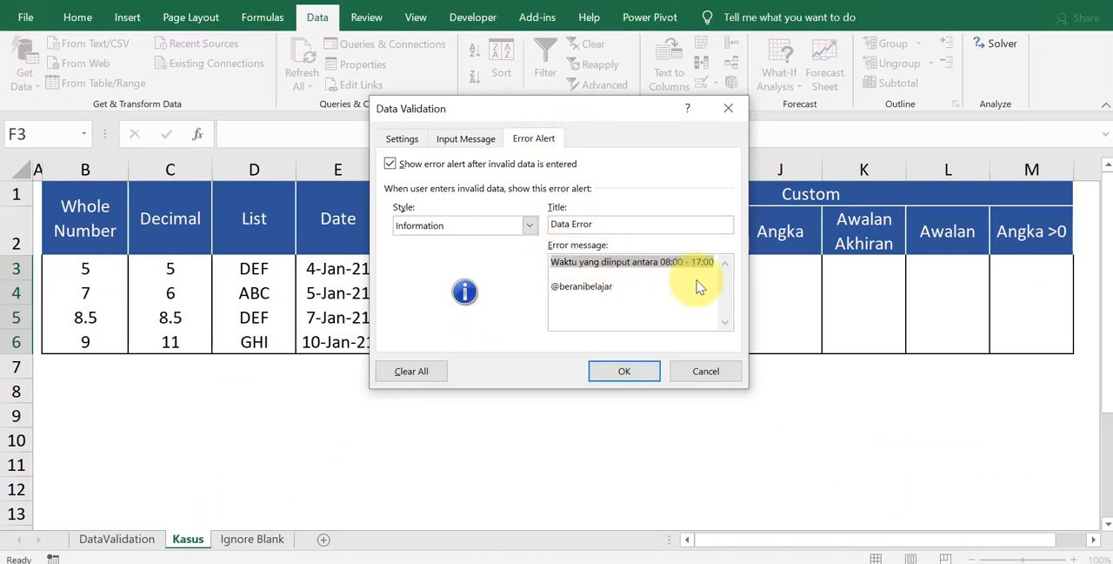
{"action": "left_click", "coordinate": [627, 373]}
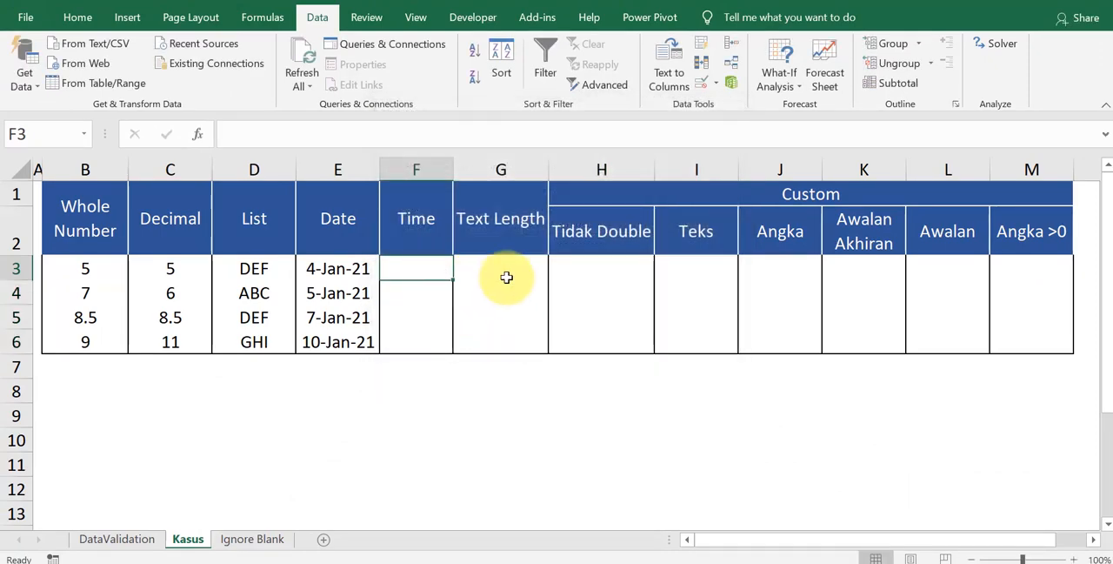
Step: Enter the valid times 08:20 in F3 and 11:15 in F4 to test the time rule
{"action": "type", "text": "08:20"}
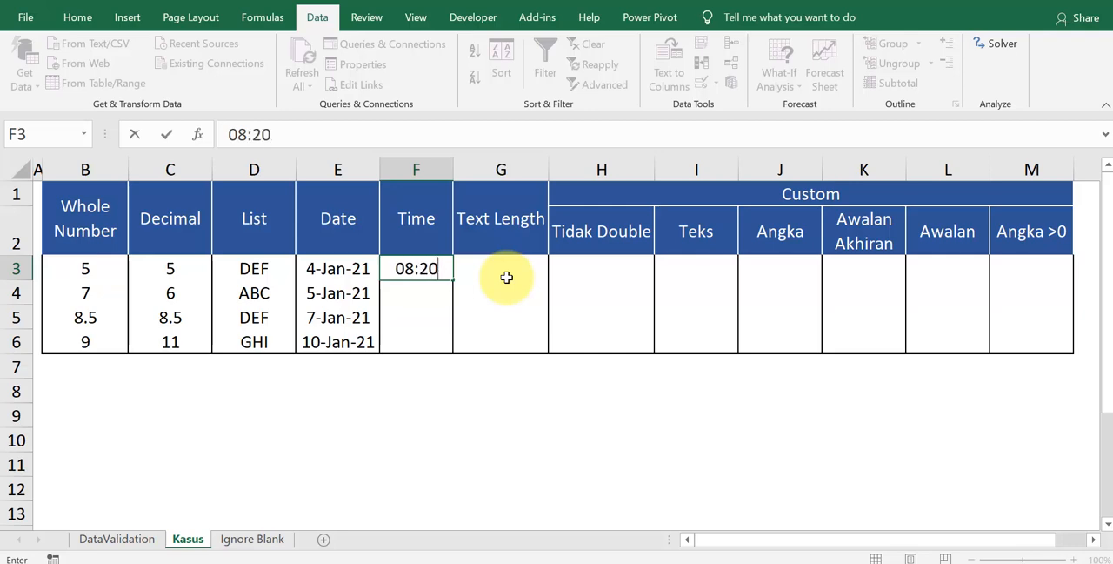
{"action": "key", "text": "Return"}
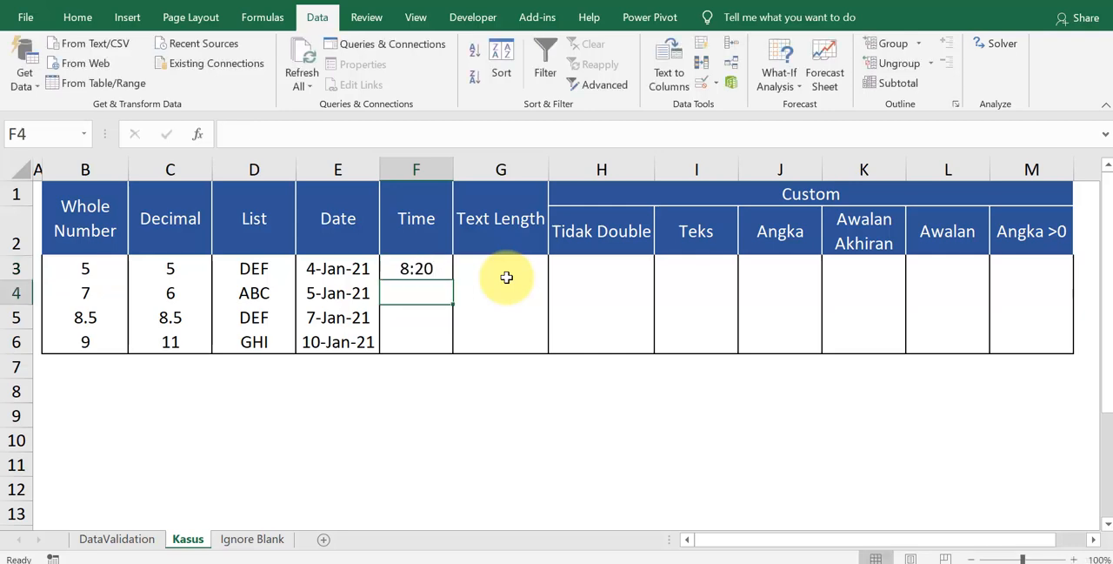
{"action": "type", "text": "11:15"}
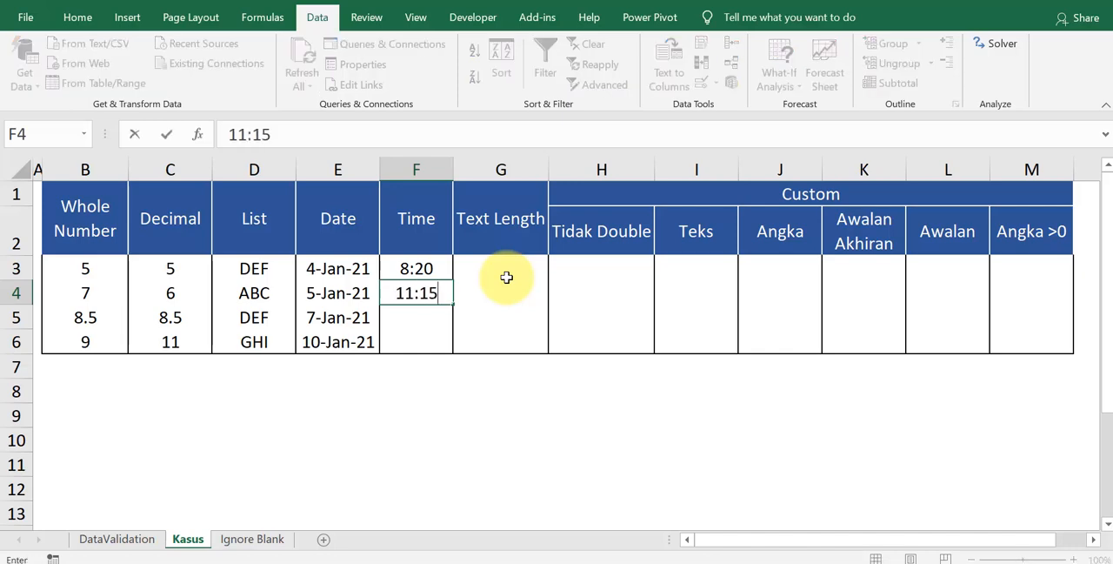
{"action": "key", "text": "Return"}
Step: Enter the out-of-range time 20:15 in F5 and accept the Information alert
{"action": "type", "text": "20"}
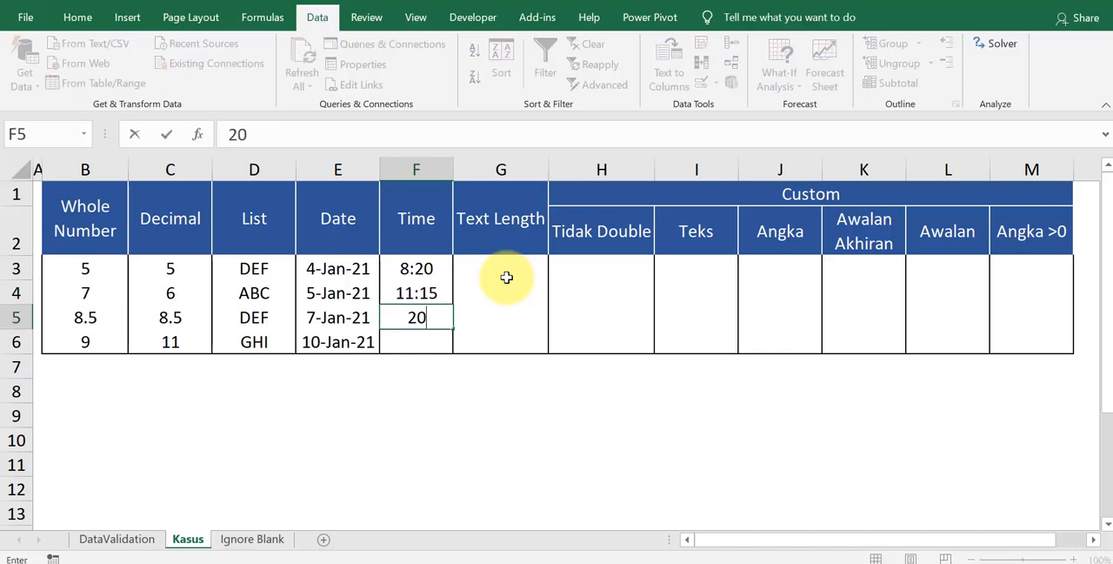
{"action": "type", "text": ":15"}
{"action": "key", "text": "Return"}
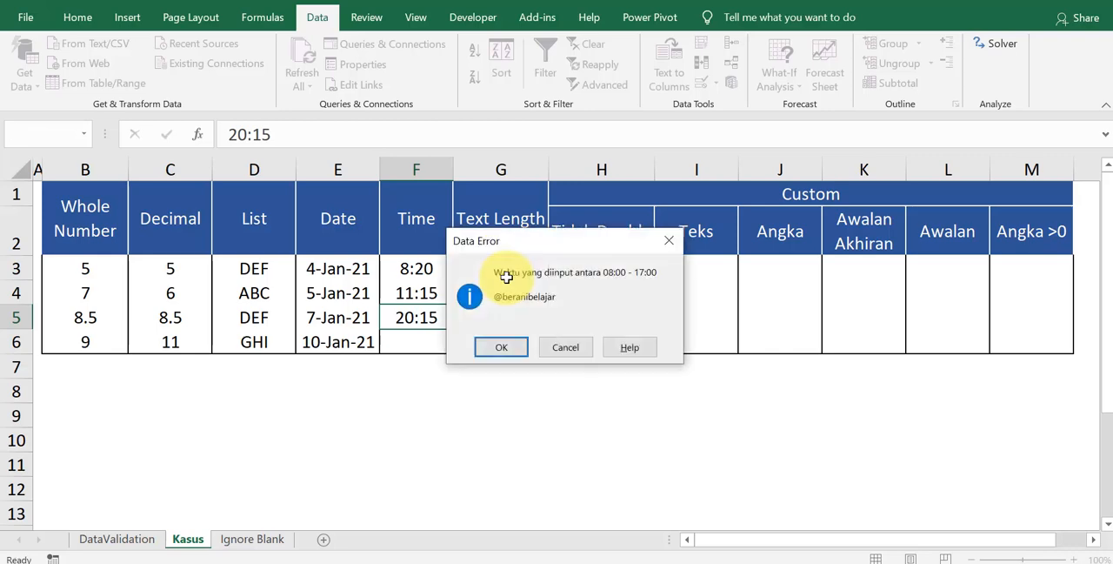
{"action": "left_click", "coordinate": [514, 347]}
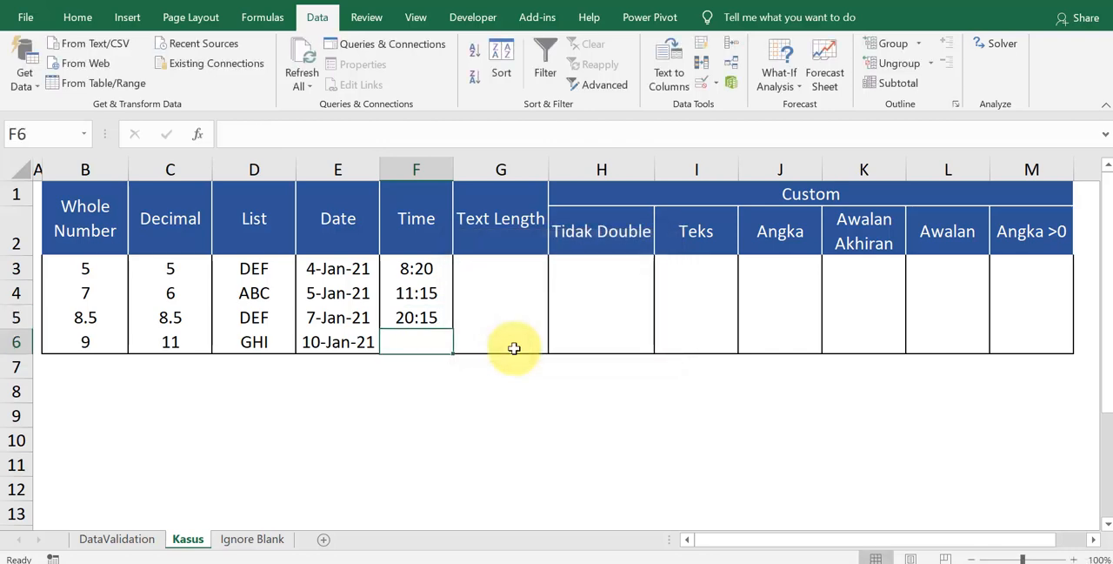
Step: Enter the valid time 14:20 in F6 of the Time column
{"action": "type", "text": "14"}
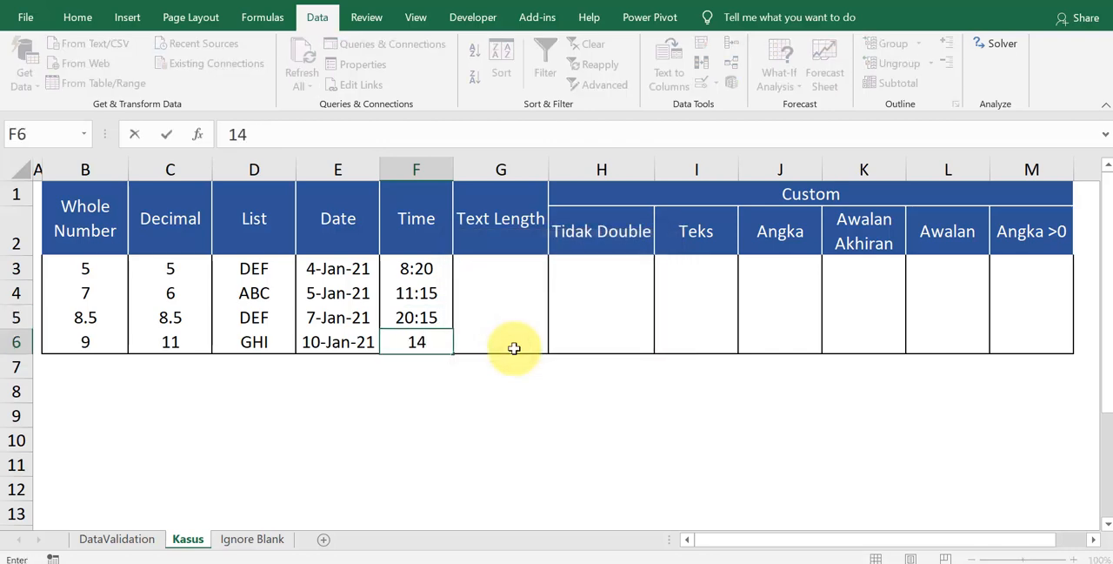
{"action": "type", "text": ":20"}
{"action": "key", "text": "Return"}
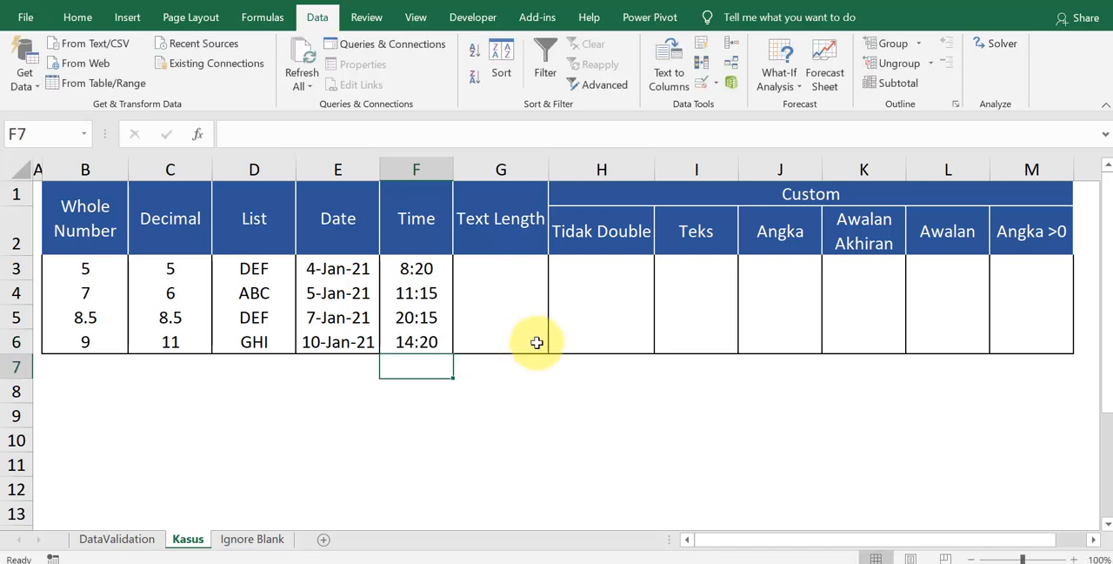
Step: Open Data Validation for G3:G6 in the Text Length column and choose Text length as the allowed type
{"action": "left_click", "coordinate": [532, 226]}
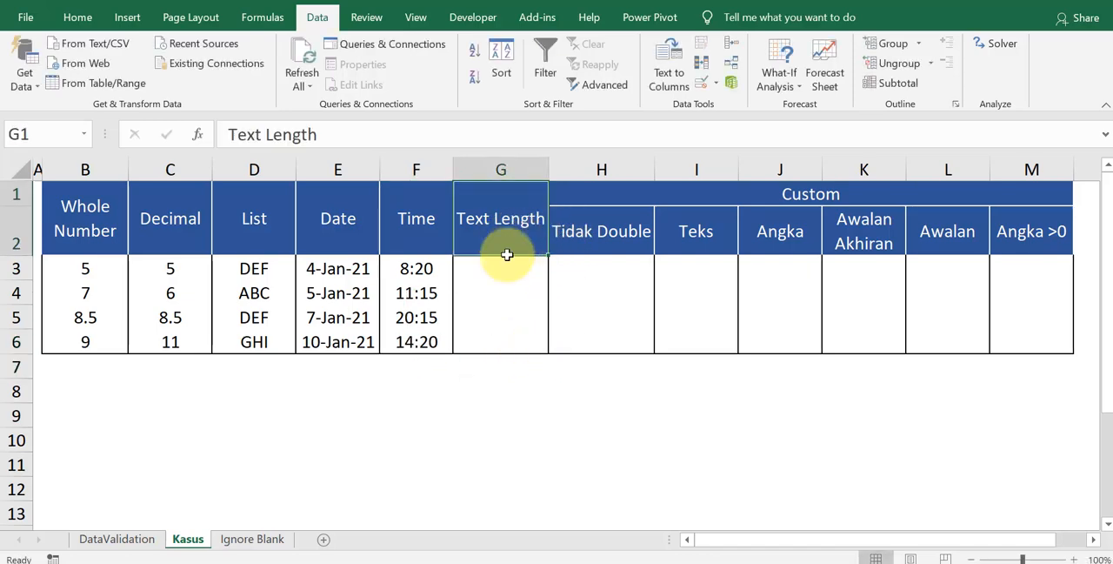
{"action": "left_click_drag", "start_coordinate": [505, 268], "coordinate": [500, 340]}
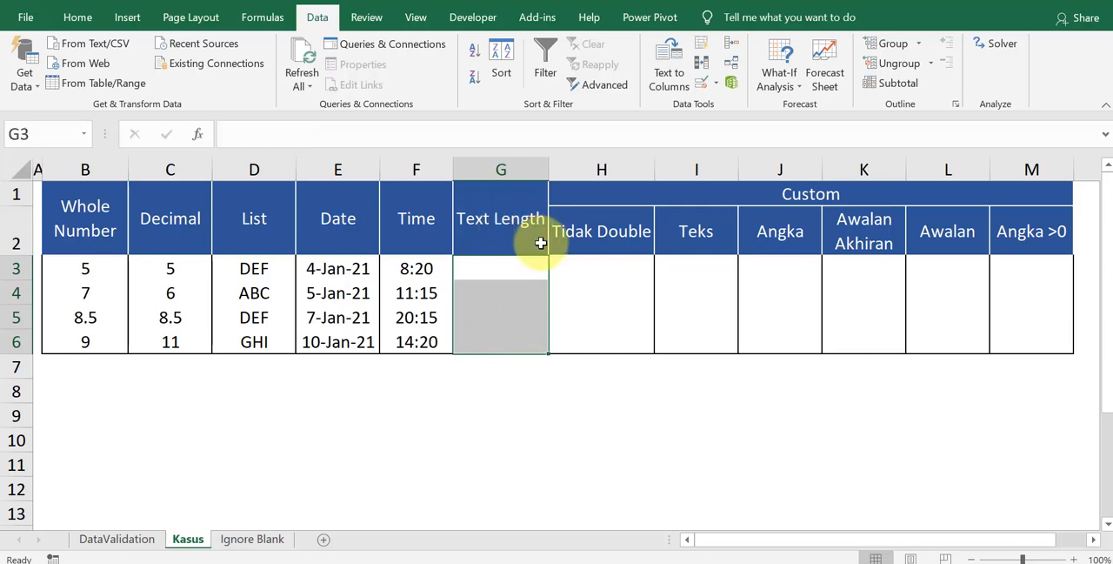
{"action": "key", "text": "alt+d"}
{"action": "key", "text": "l"}
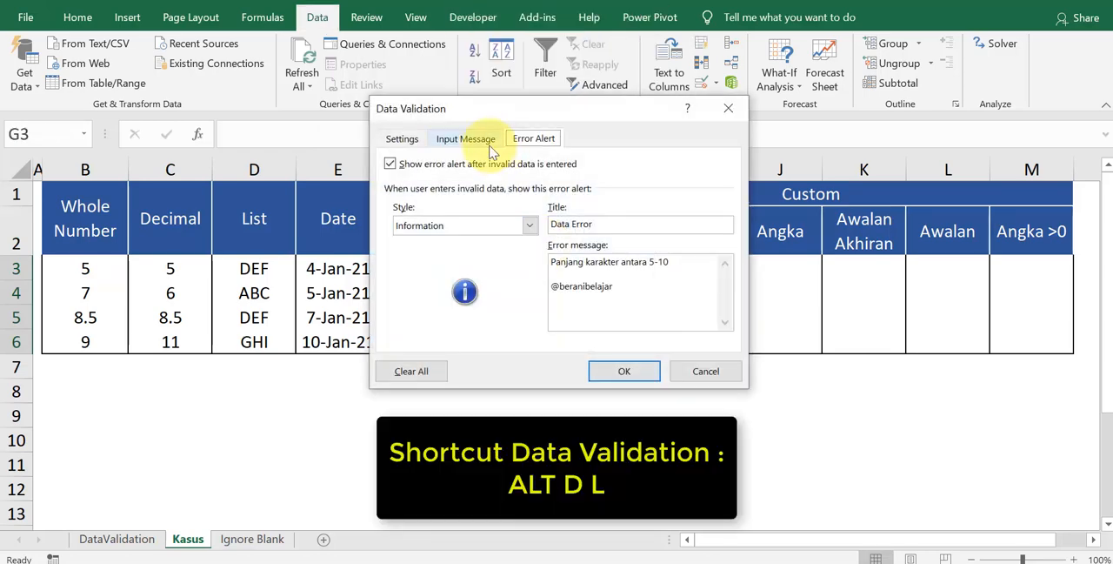
{"action": "left_click", "coordinate": [403, 140]}
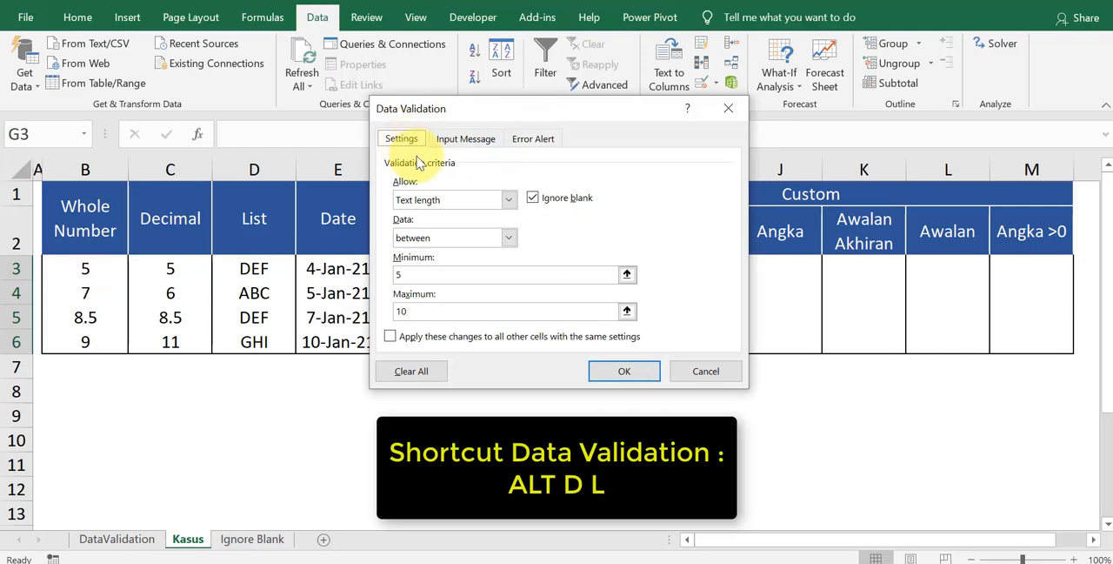
{"action": "left_click", "coordinate": [450, 200]}
{"action": "left_click", "coordinate": [451, 203]}
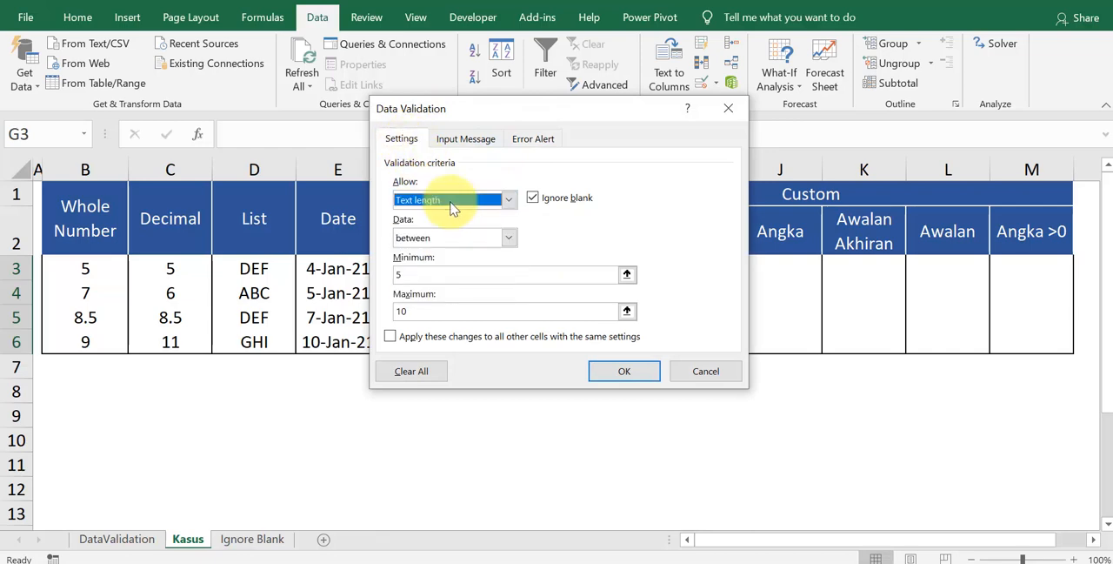
Step: Check the text length rule's minimum, maximum and error message, and apply the validation to G3:G6
{"action": "left_click", "coordinate": [433, 273]}
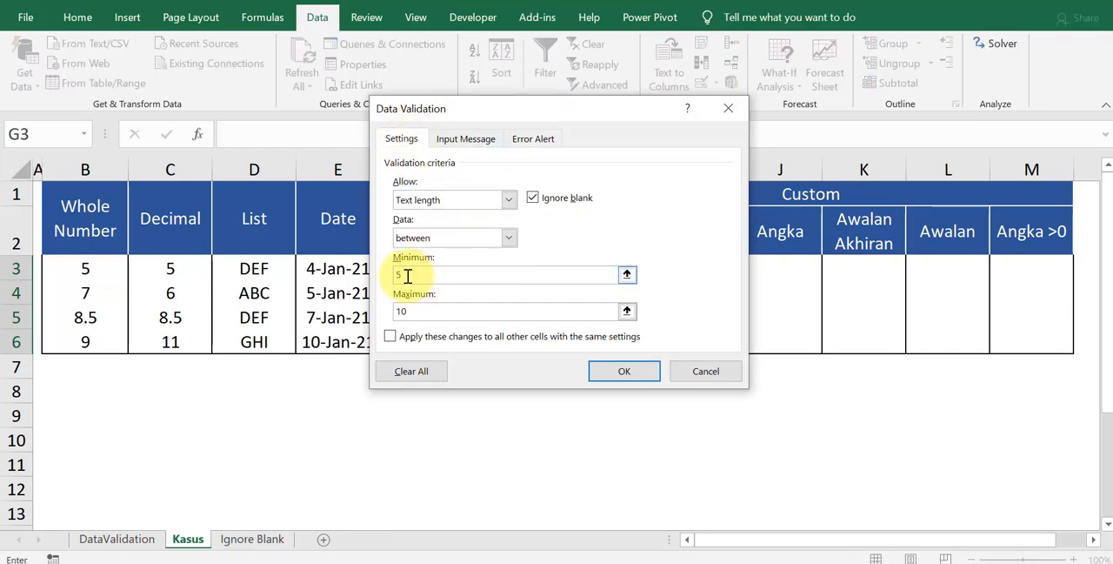
{"action": "left_click_drag", "start_coordinate": [418, 311], "coordinate": [387, 310]}
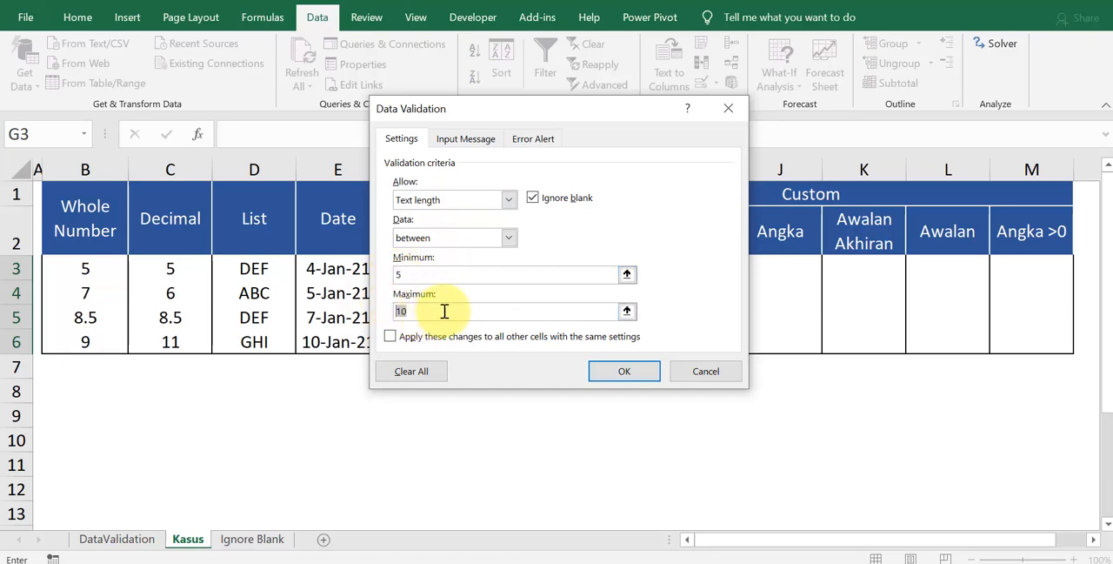
{"action": "left_click_drag", "start_coordinate": [431, 275], "coordinate": [394, 275]}
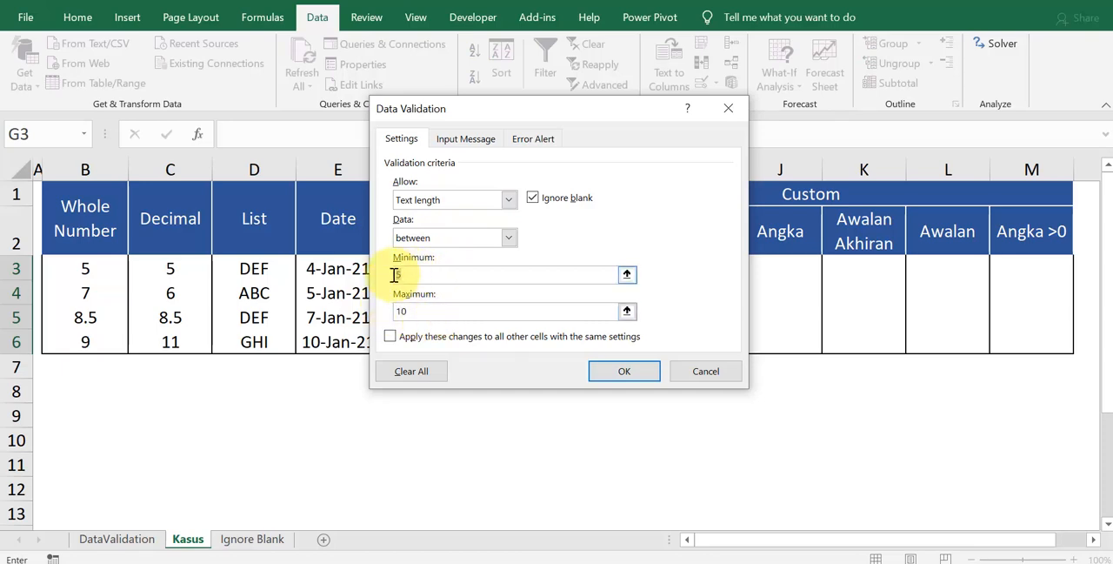
{"action": "left_click", "coordinate": [397, 311]}
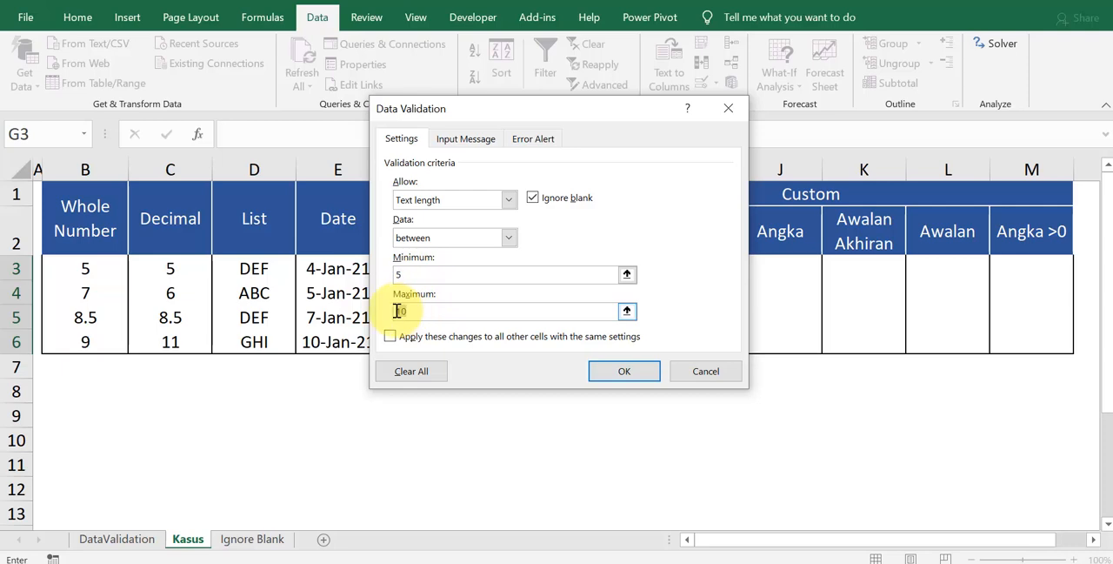
{"action": "left_click_drag", "start_coordinate": [397, 311], "coordinate": [472, 310]}
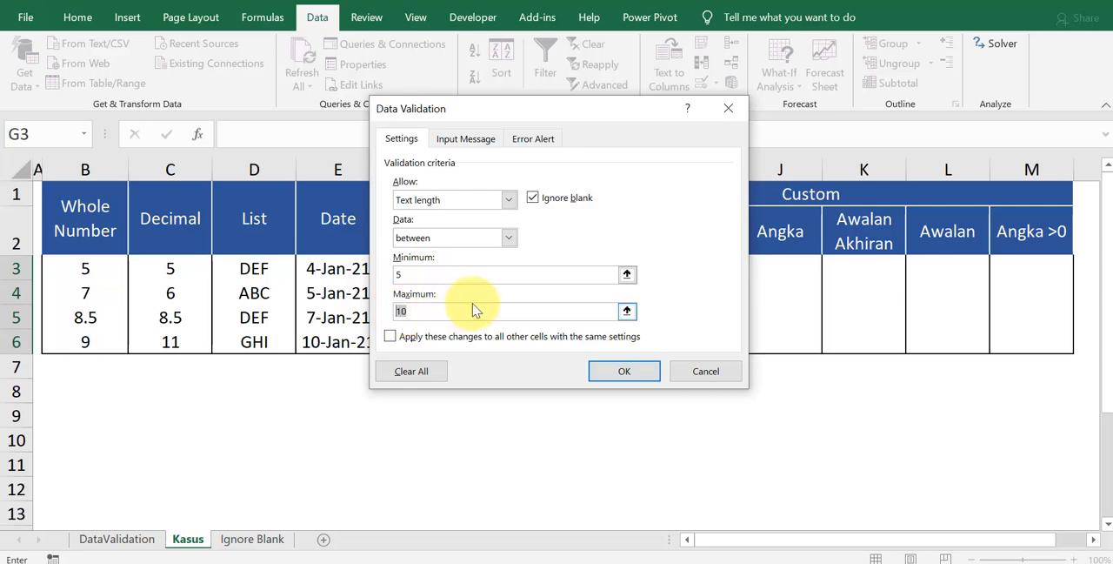
{"action": "left_click", "coordinate": [534, 140]}
{"action": "left_click_drag", "start_coordinate": [669, 262], "coordinate": [551, 262]}
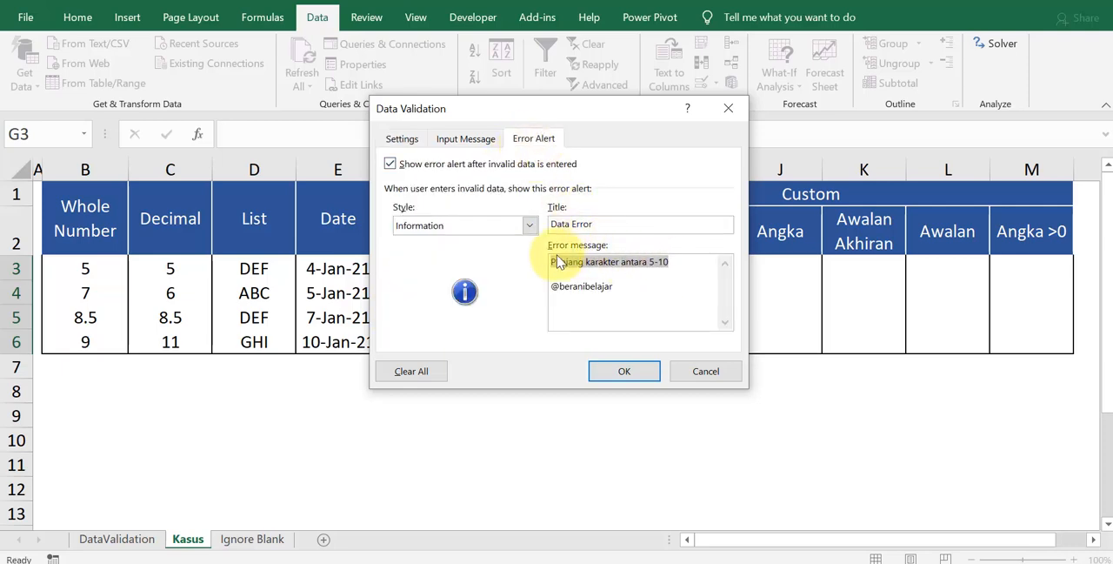
{"action": "left_click", "coordinate": [622, 371]}
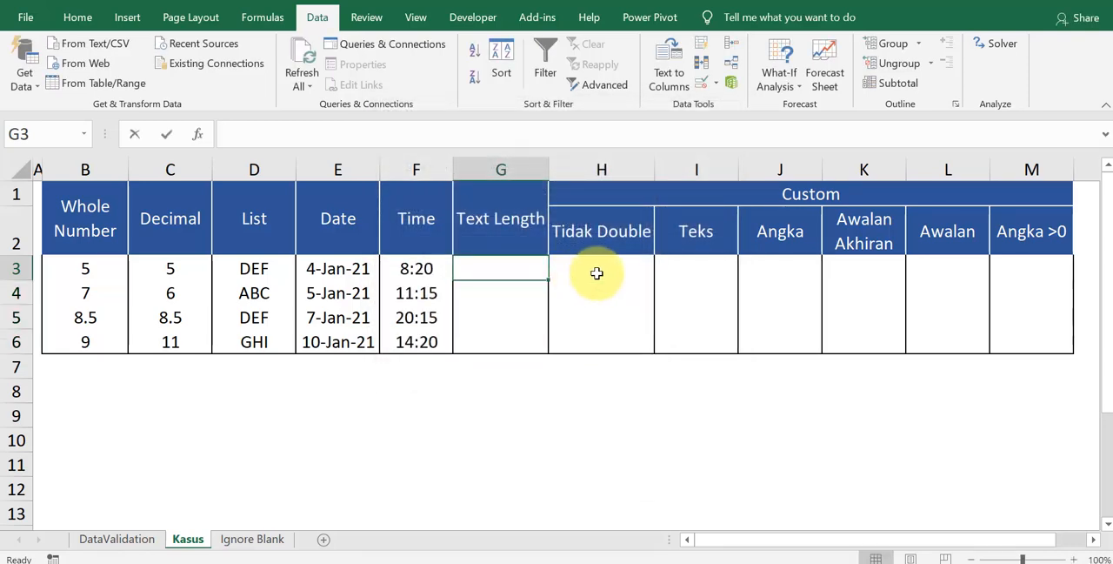
Step: Enter 99999 in G3 and a too-short four-letter name in G4, accepting the Information alert
{"action": "type", "text": "99999"}
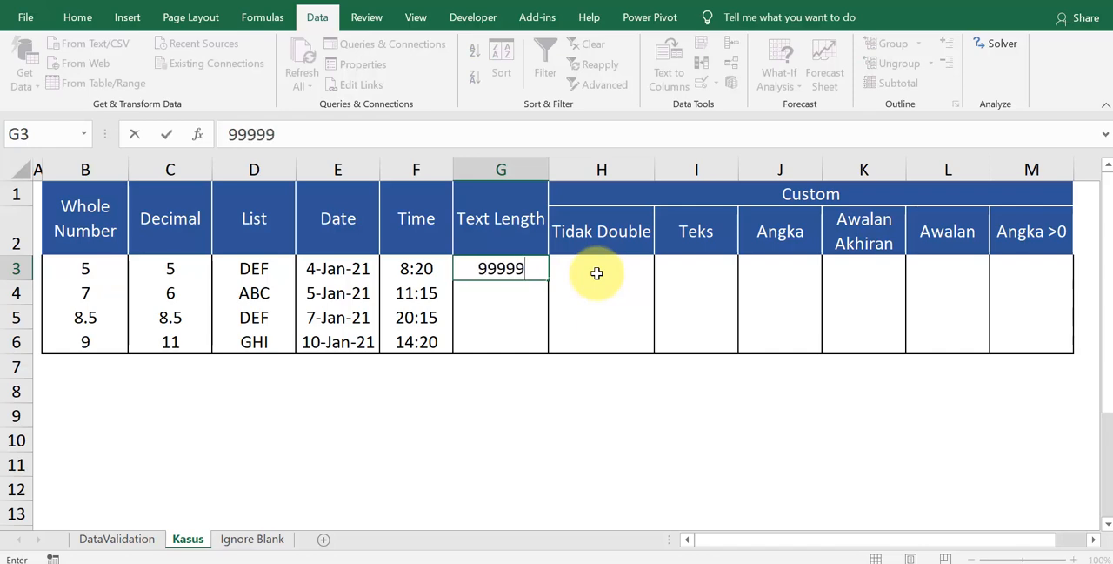
{"action": "key", "text": "Return"}
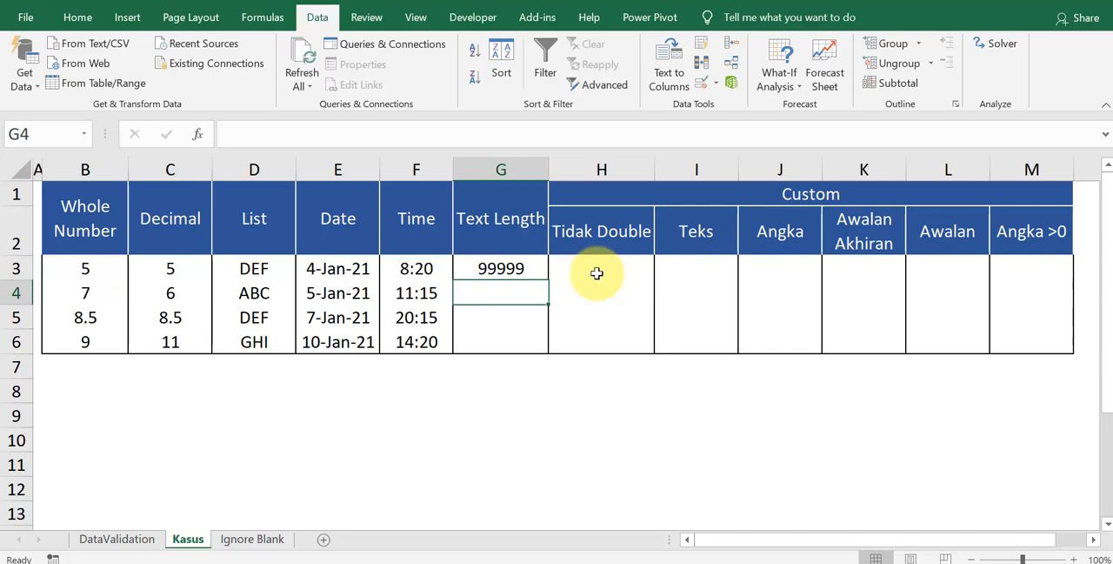
{"action": "type", "text": "andi"}
{"action": "key", "text": "Return"}
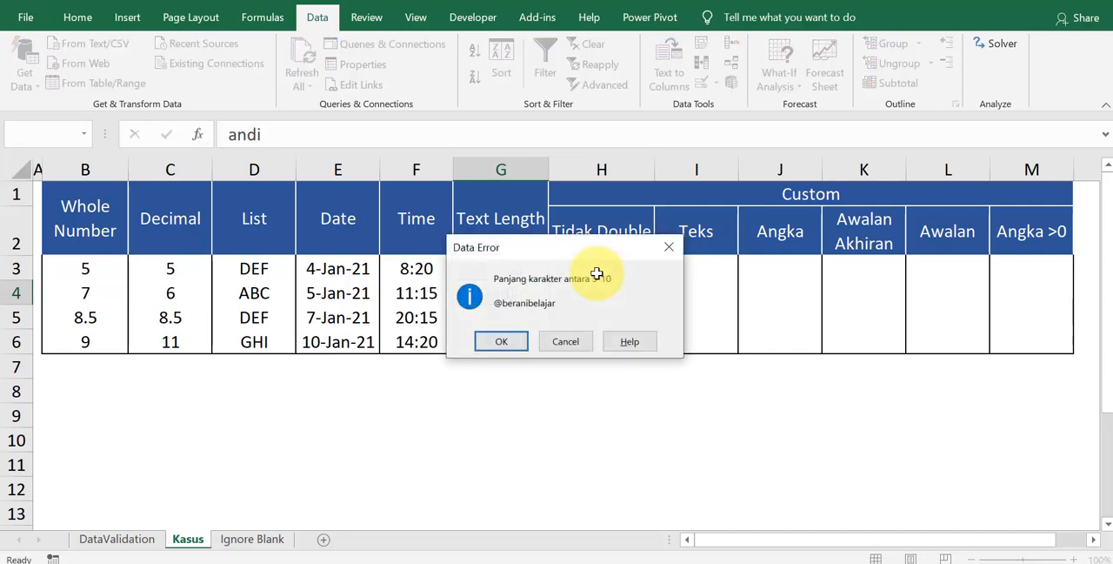
{"action": "left_click_drag", "start_coordinate": [596, 250], "coordinate": [735, 232]}
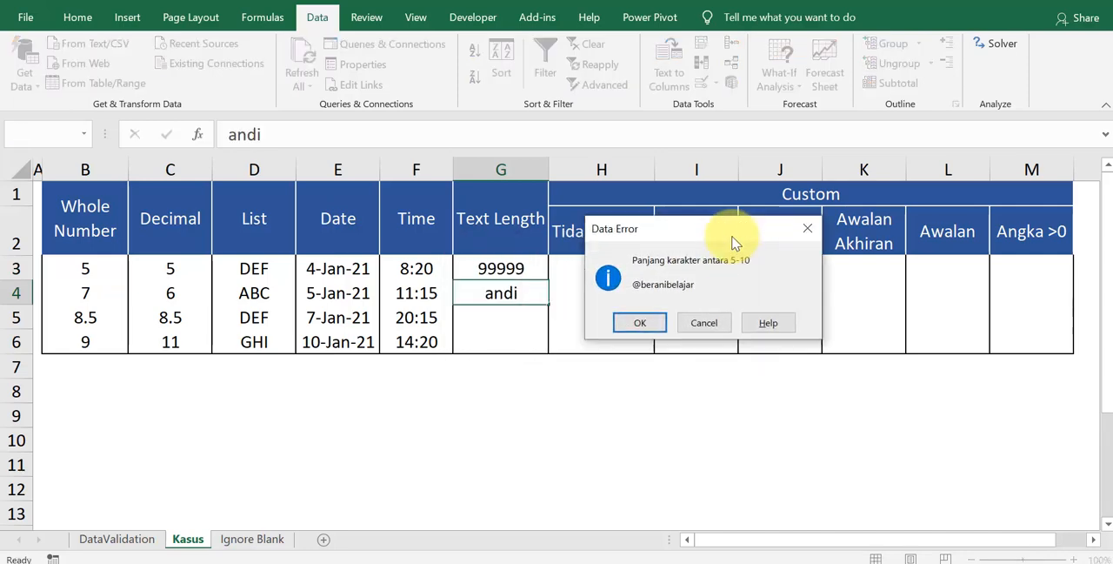
{"action": "left_click", "coordinate": [639, 324]}
Step: Enter an eight-letter name in G5 and the too-short value 222 in G6, accepting the Information alert
{"action": "type", "text": "aminudin"}
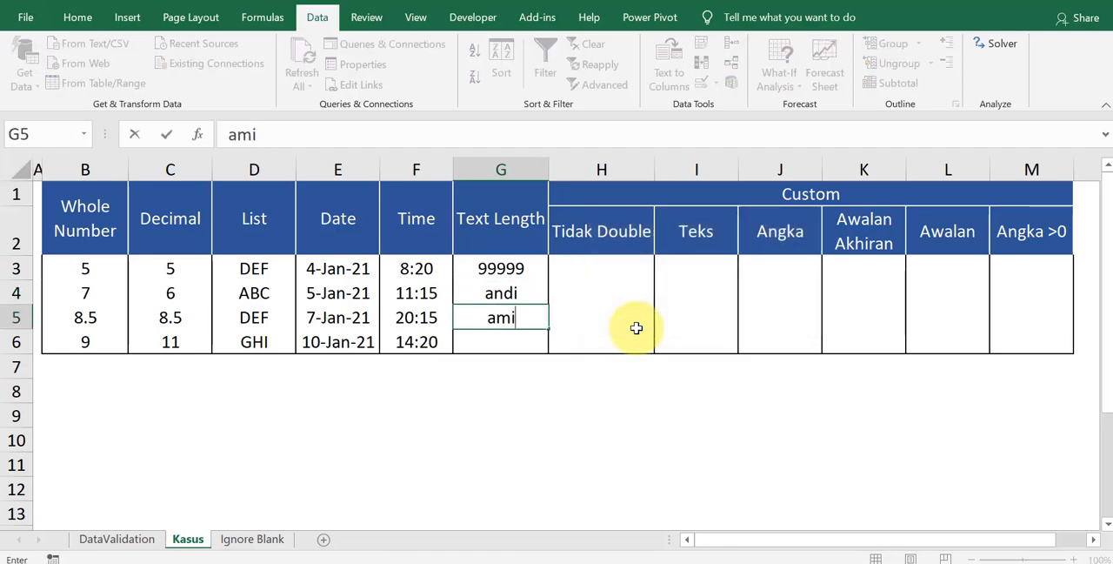
{"action": "key", "text": "Return"}
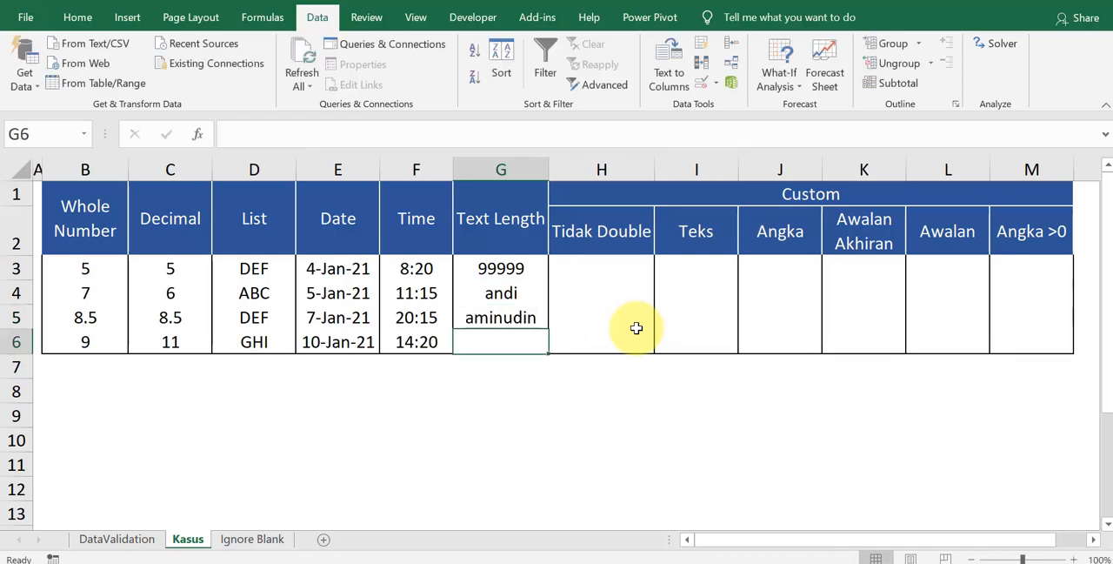
{"action": "type", "text": "22"}
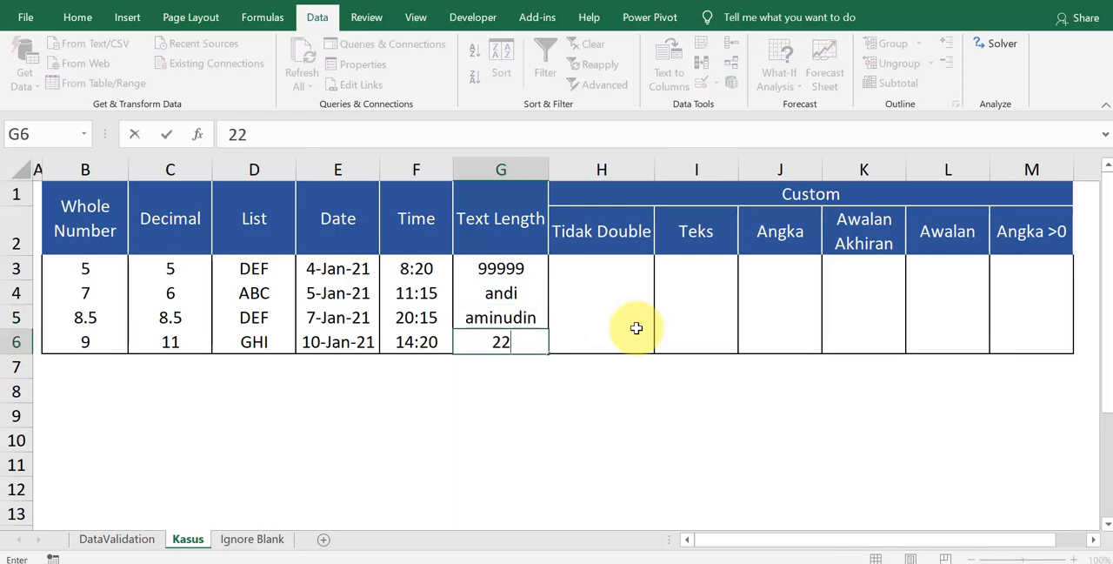
{"action": "type", "text": "2"}
{"action": "key", "text": "Return"}
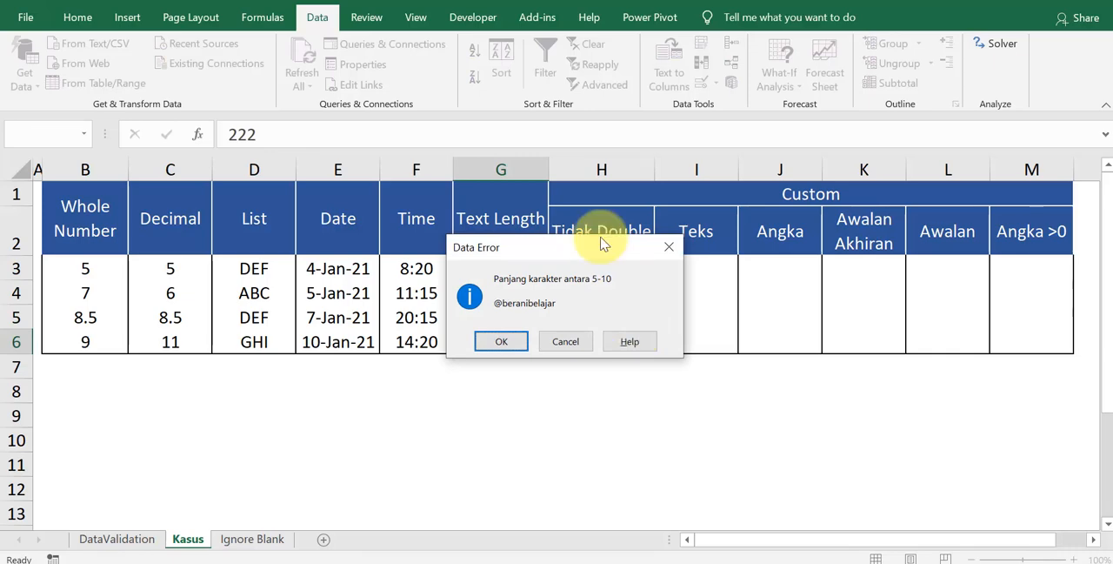
{"action": "left_click_drag", "start_coordinate": [605, 244], "coordinate": [774, 238]}
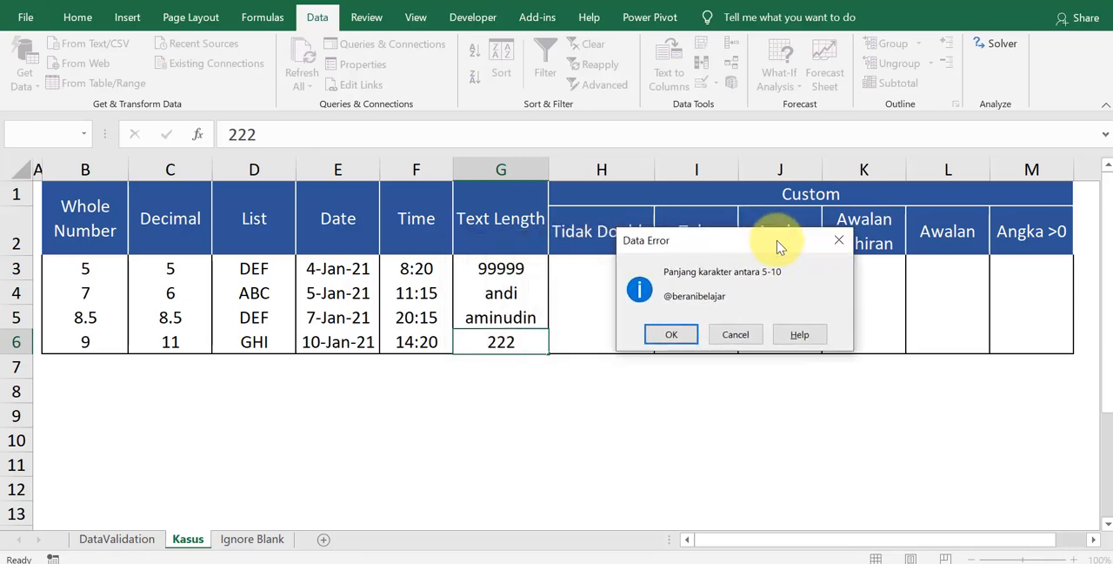
{"action": "left_click", "coordinate": [672, 337]}
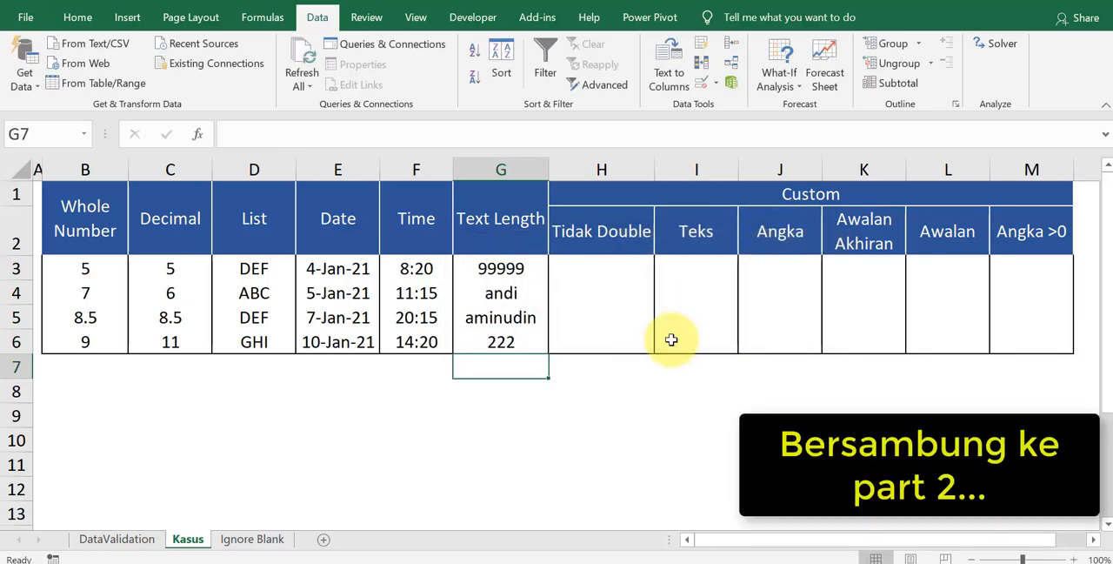